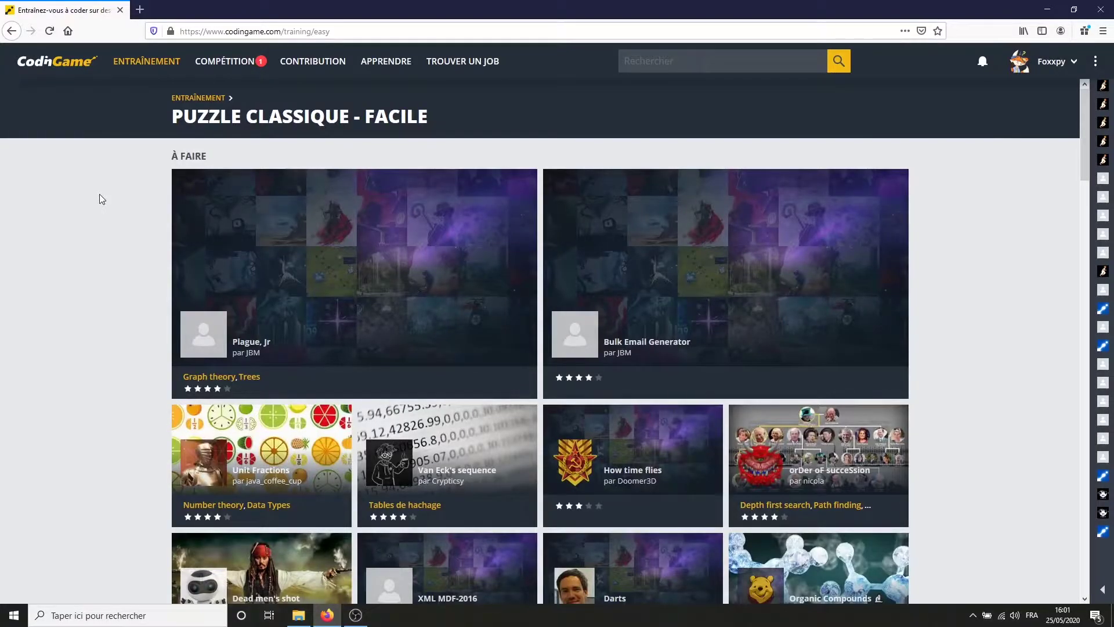
Step: Pick the 1D Spreadsheet card from the easy puzzles list and launch its Python 3 IDE
{"action": "scroll", "coordinate": [100, 199], "scroll_direction": "down", "scroll_amount": 4}
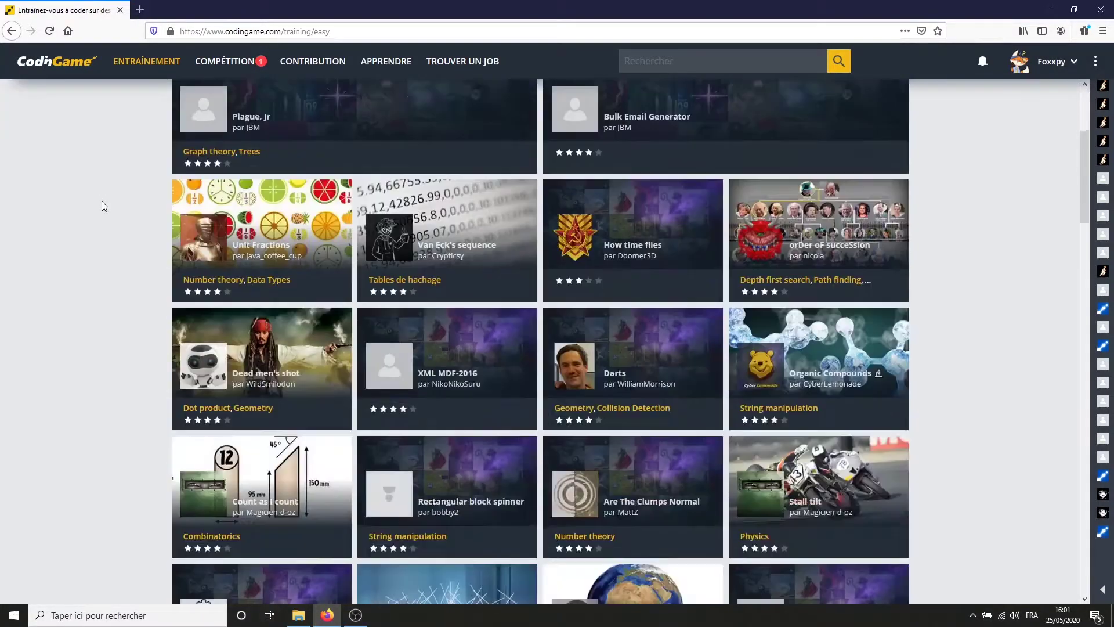
{"action": "scroll", "coordinate": [102, 206], "scroll_direction": "down", "scroll_amount": 6}
{"action": "scroll", "coordinate": [101, 209], "scroll_direction": "down", "scroll_amount": 5}
{"action": "scroll", "coordinate": [102, 206], "scroll_direction": "up", "scroll_amount": 2}
{"action": "left_click", "coordinate": [248, 171]}
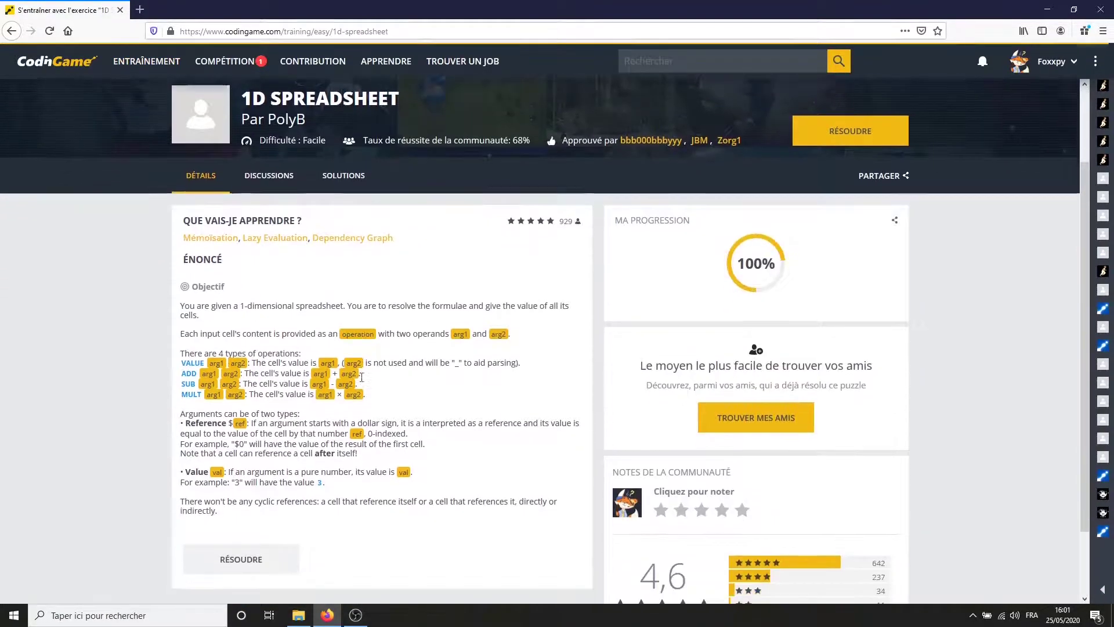
{"action": "scroll", "coordinate": [361, 377], "scroll_direction": "down", "scroll_amount": 2}
{"action": "left_click", "coordinate": [261, 476]}
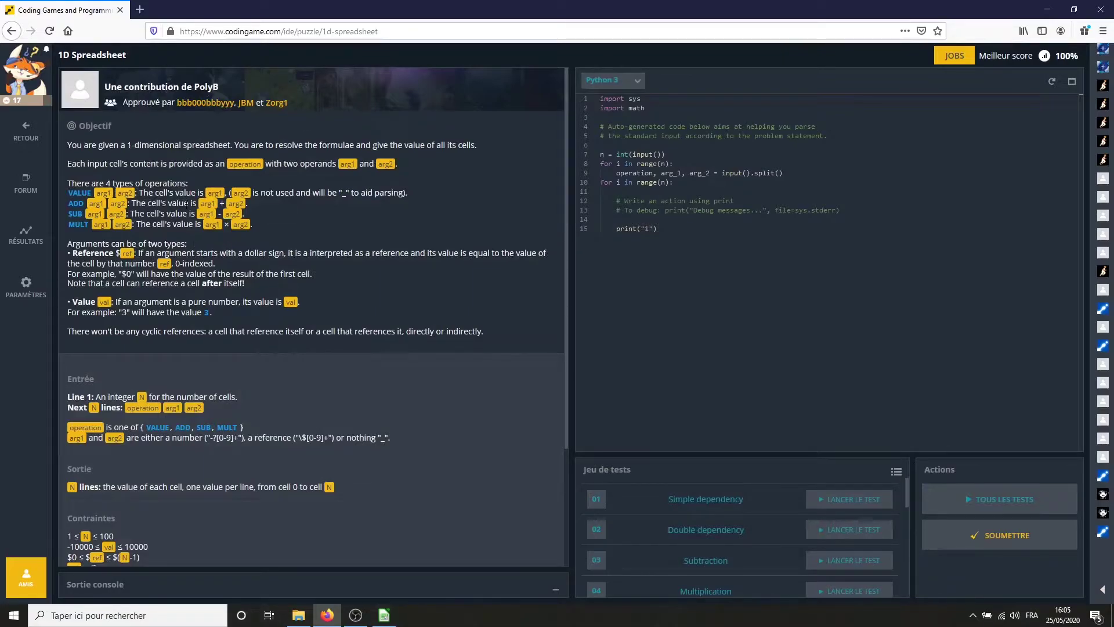
{"action": "left_click", "coordinate": [384, 615]}
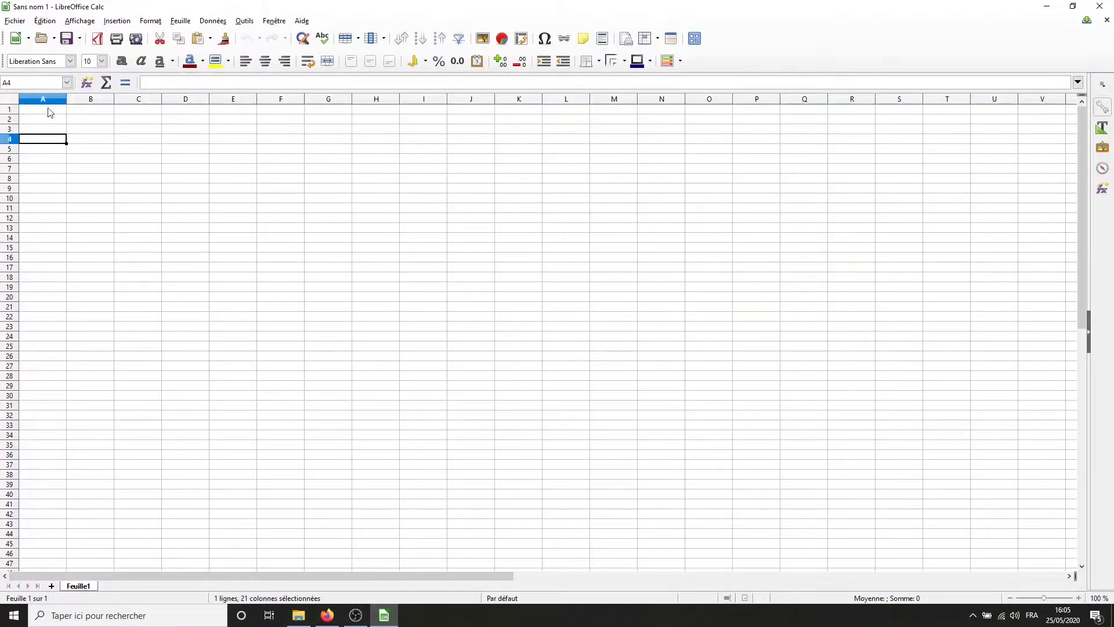
{"action": "left_click_drag", "start_coordinate": [49, 112], "coordinate": [986, 110]}
{"action": "key", "text": "alt+Tab"}
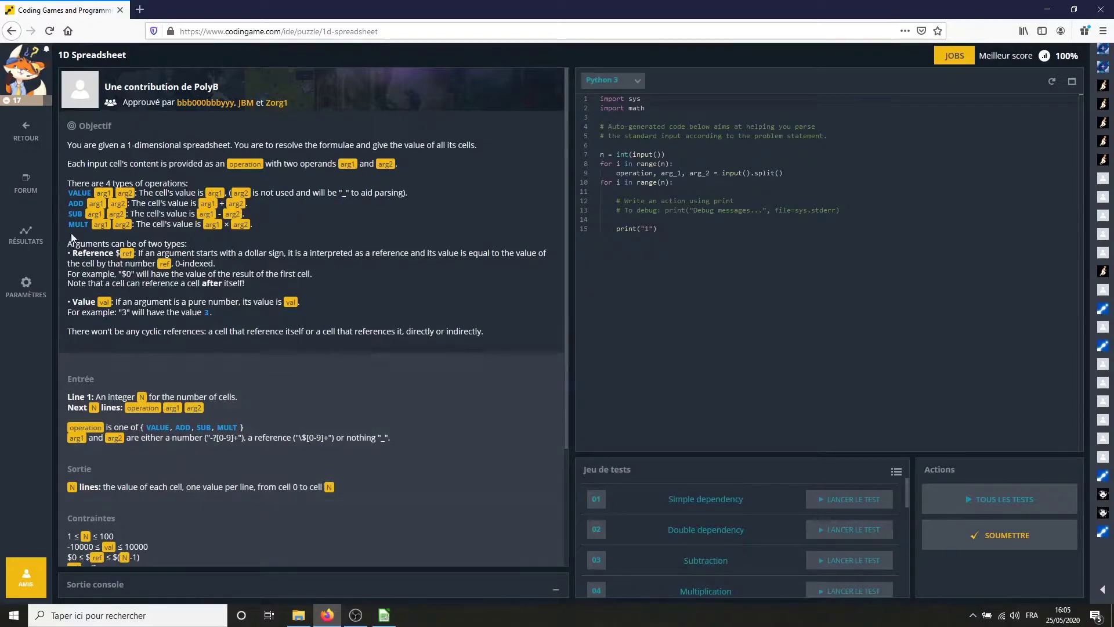
{"action": "double_click", "coordinate": [77, 192]}
{"action": "left_click", "coordinate": [79, 192]}
{"action": "double_click", "coordinate": [104, 192]}
{"action": "left_click", "coordinate": [134, 256]}
{"action": "left_click_drag", "start_coordinate": [92, 193], "coordinate": [69, 193]}
{"action": "left_click_drag", "start_coordinate": [110, 193], "coordinate": [100, 193]}
{"action": "left_click_drag", "start_coordinate": [135, 254], "coordinate": [123, 253]}
{"action": "left_click", "coordinate": [135, 254]}
{"action": "left_click_drag", "start_coordinate": [112, 192], "coordinate": [98, 193]}
{"action": "left_click", "coordinate": [130, 194]}
{"action": "left_click_drag", "start_coordinate": [111, 192], "coordinate": [96, 192]}
{"action": "left_click", "coordinate": [79, 204]}
{"action": "left_click_drag", "start_coordinate": [109, 203], "coordinate": [125, 204]}
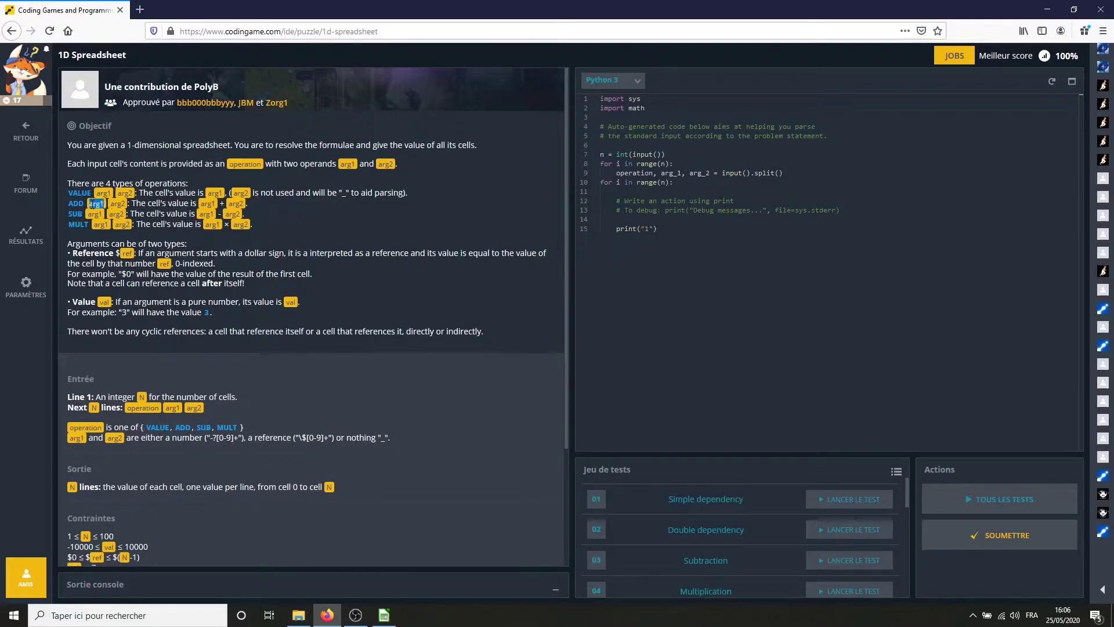
{"action": "left_click", "coordinate": [123, 203]}
{"action": "left_click_drag", "start_coordinate": [171, 263], "coordinate": [157, 263]}
{"action": "left_click", "coordinate": [166, 261]}
{"action": "scroll", "coordinate": [271, 278], "scroll_direction": "down", "scroll_amount": 4}
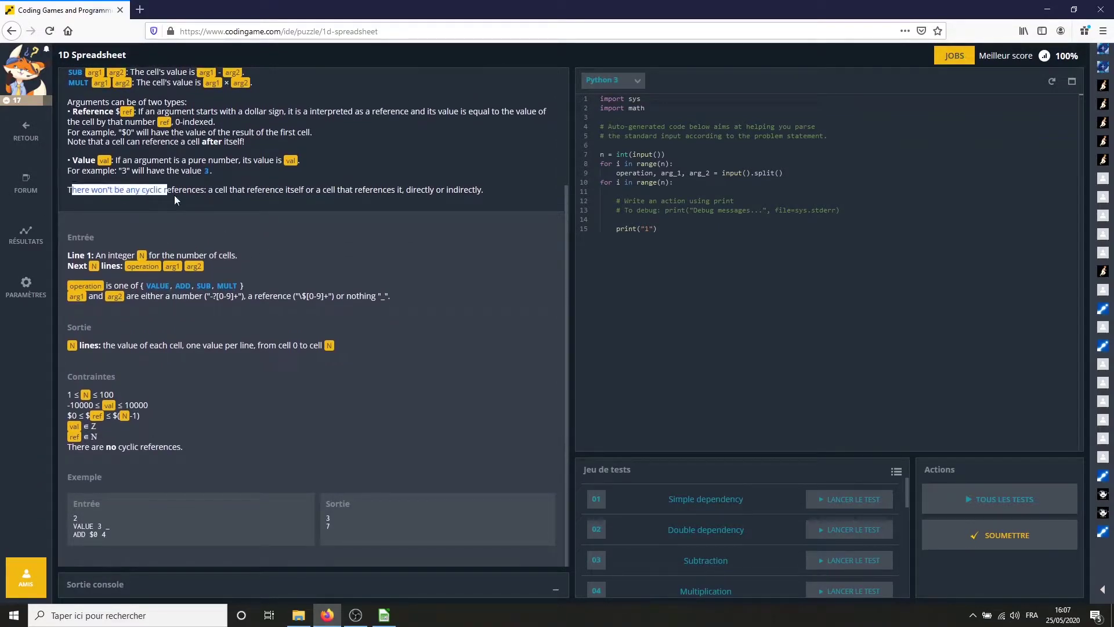
{"action": "left_click_drag", "start_coordinate": [72, 191], "coordinate": [245, 190]}
{"action": "left_click", "coordinate": [273, 190]}
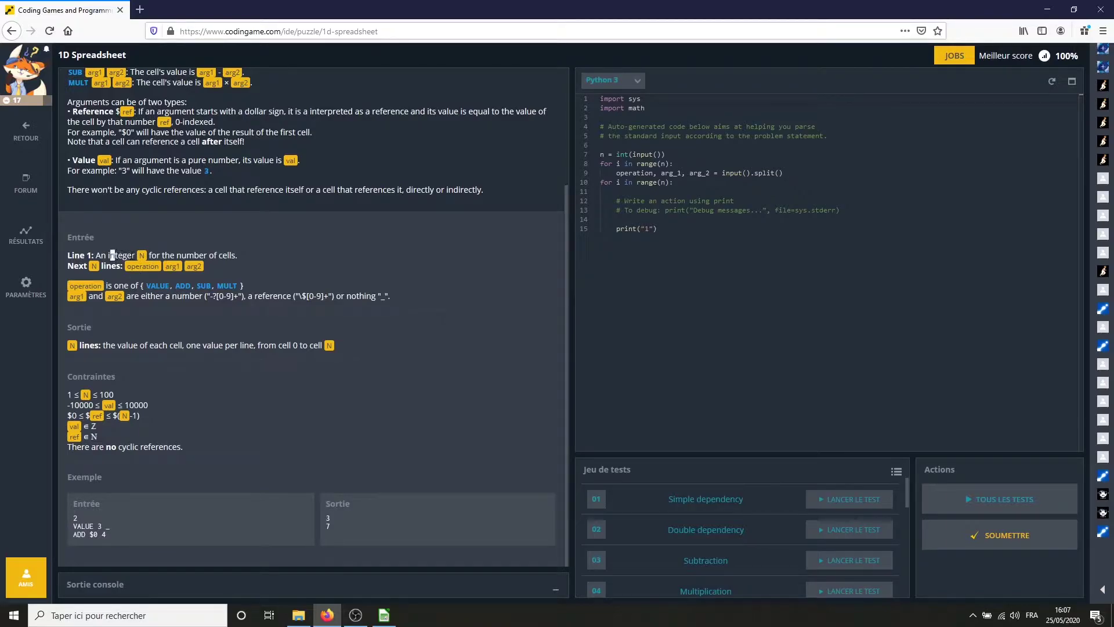
{"action": "left_click", "coordinate": [197, 254]}
{"action": "triple_click", "coordinate": [591, 153]}
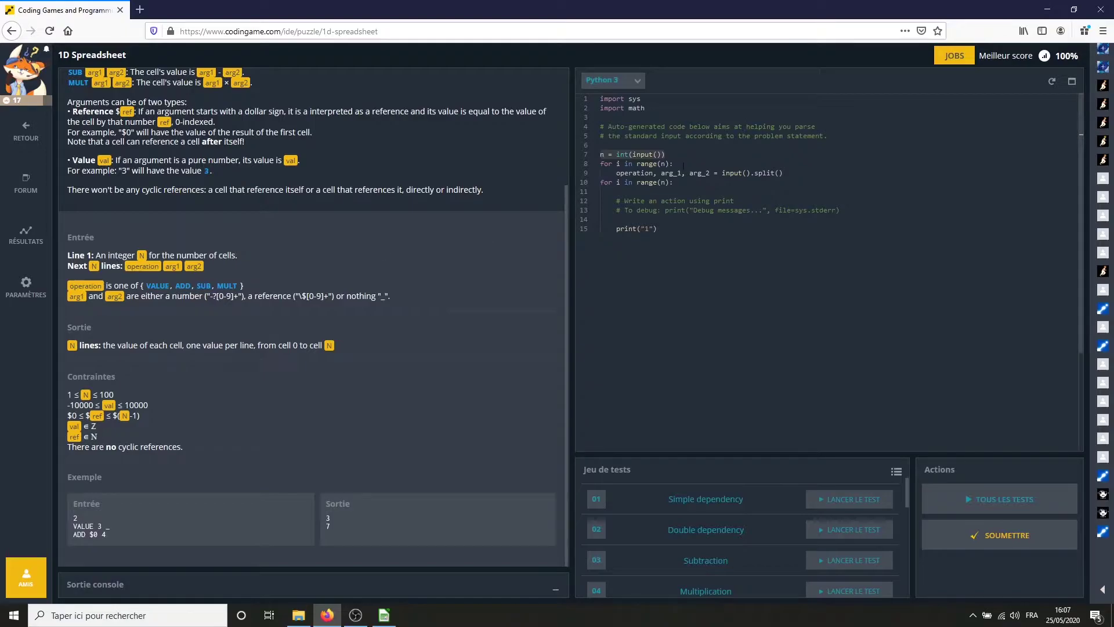
{"action": "left_click", "coordinate": [645, 173]}
{"action": "left_click_drag", "start_coordinate": [709, 172], "coordinate": [616, 173]}
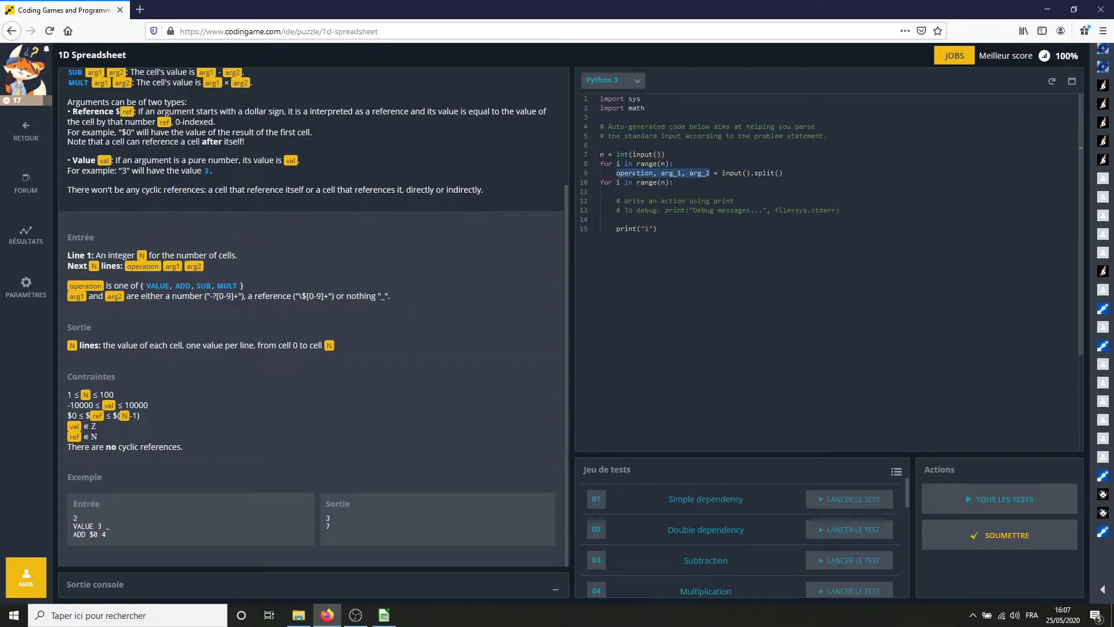
{"action": "scroll", "coordinate": [74, 202], "scroll_direction": "up", "scroll_amount": 3}
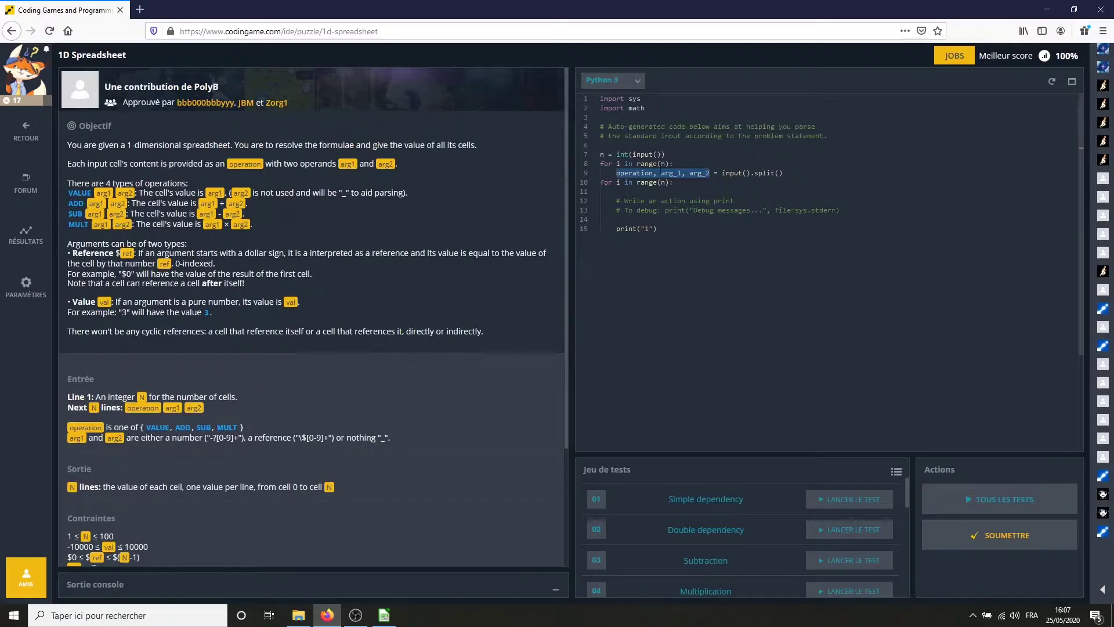
{"action": "left_click", "coordinate": [673, 173]}
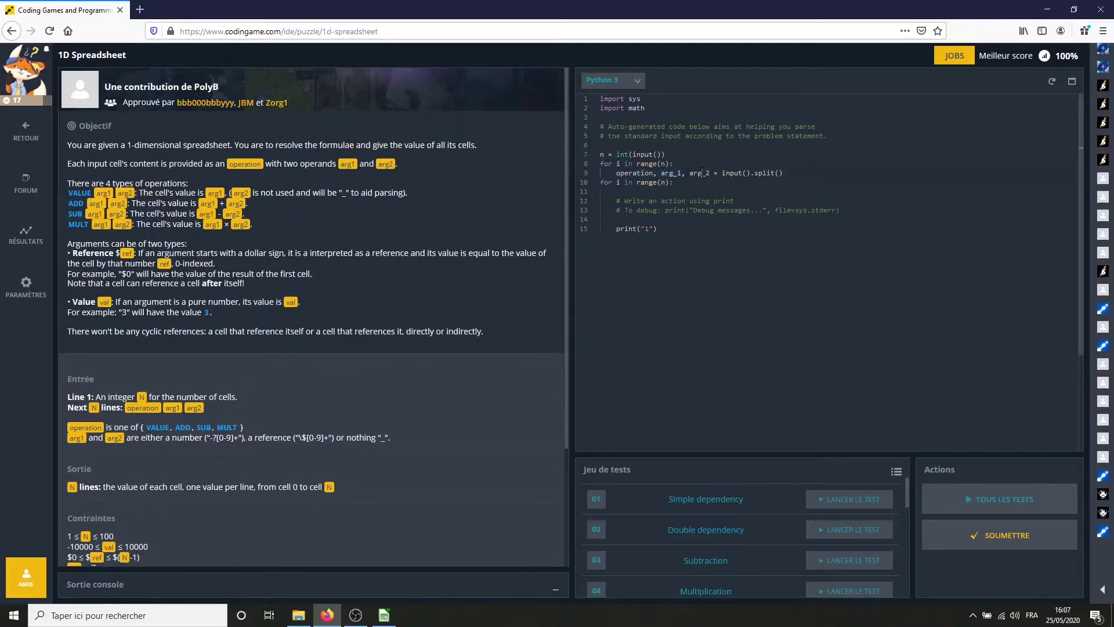
{"action": "key", "text": "End"}
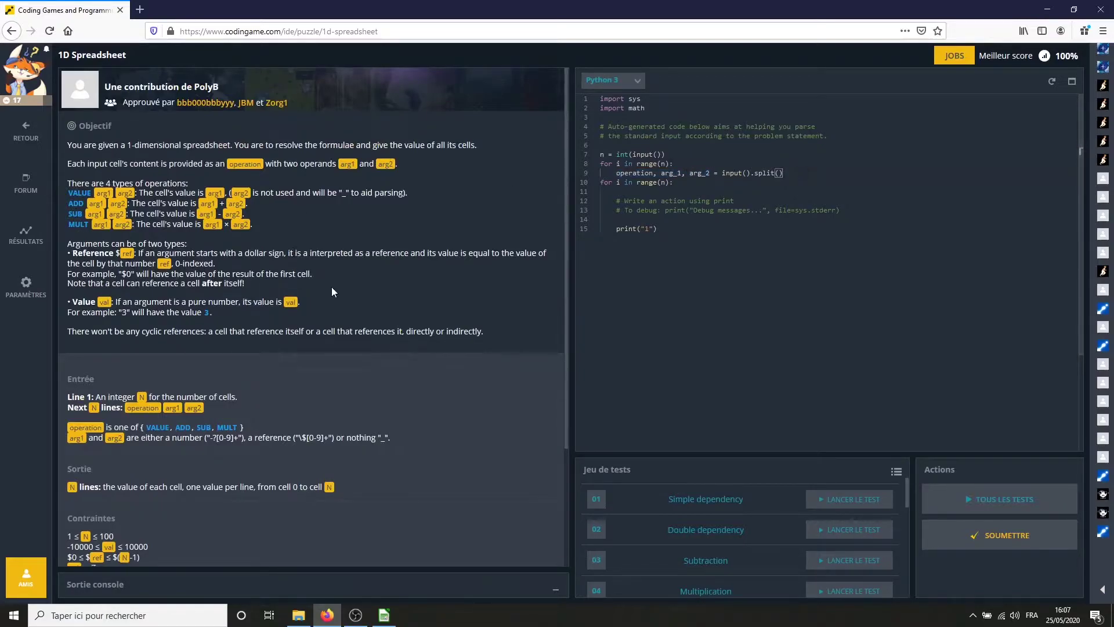
{"action": "scroll", "coordinate": [332, 286], "scroll_direction": "down", "scroll_amount": 3}
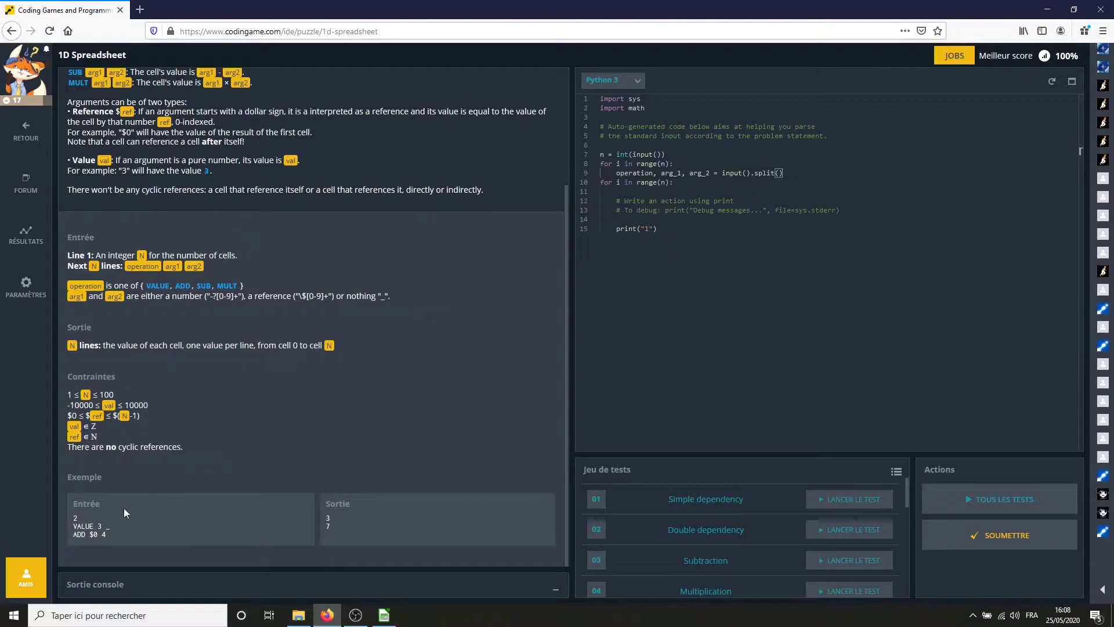
{"action": "triple_click", "coordinate": [68, 525]}
{"action": "left_click", "coordinate": [111, 525]}
{"action": "left_click", "coordinate": [123, 526]}
{"action": "left_click_drag", "start_coordinate": [83, 534], "coordinate": [84, 536]}
{"action": "left_click", "coordinate": [76, 533]}
{"action": "double_click", "coordinate": [104, 534]}
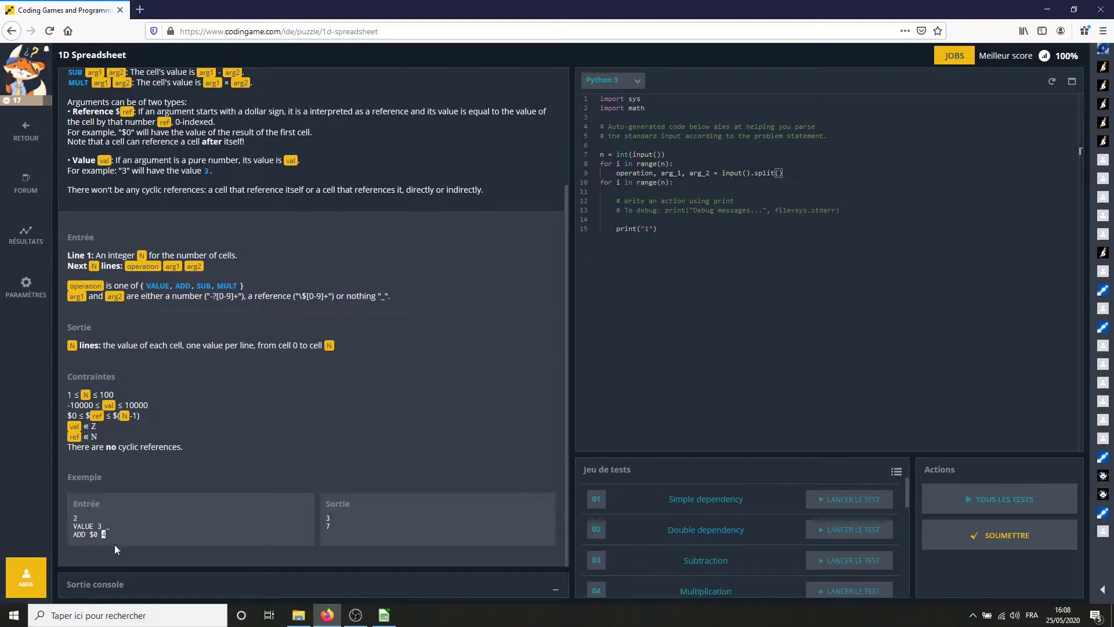
{"action": "double_click", "coordinate": [95, 534]}
{"action": "double_click", "coordinate": [99, 526]}
{"action": "left_click_drag", "start_coordinate": [97, 534], "coordinate": [89, 533]}
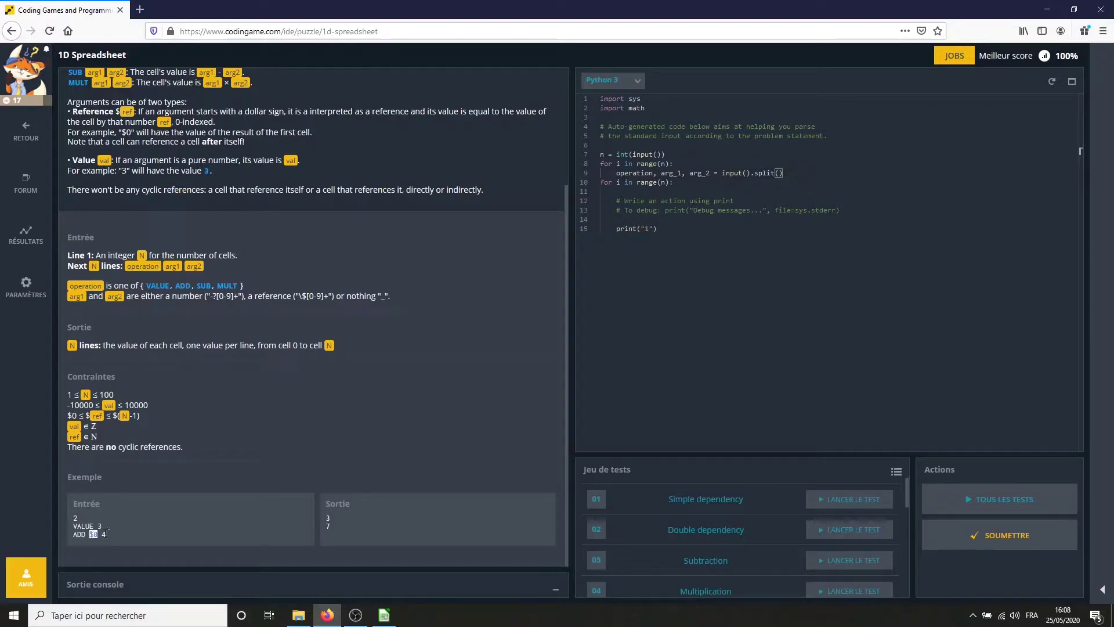
{"action": "left_click", "coordinate": [324, 532]}
{"action": "double_click", "coordinate": [328, 518]}
{"action": "left_click", "coordinate": [378, 523]}
{"action": "scroll", "coordinate": [347, 530], "scroll_direction": "up", "scroll_amount": 5}
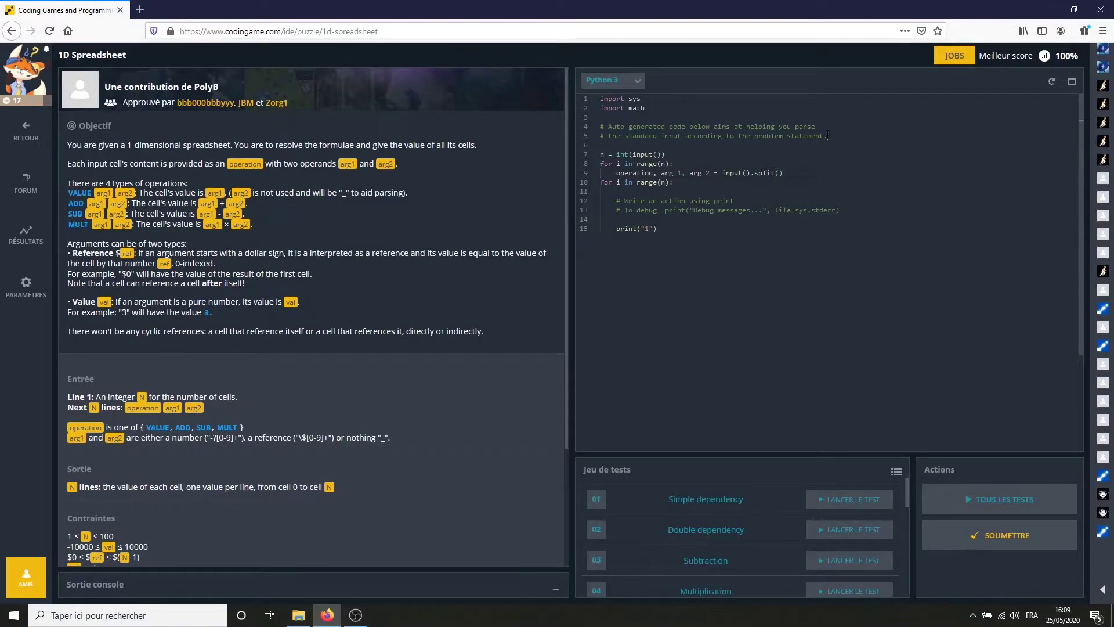
Step: Delete the starter parsing and debug comments and add blank spacing lines
{"action": "left_click_drag", "start_coordinate": [828, 136], "coordinate": [607, 127]}
{"action": "key", "text": "BackSpace"}
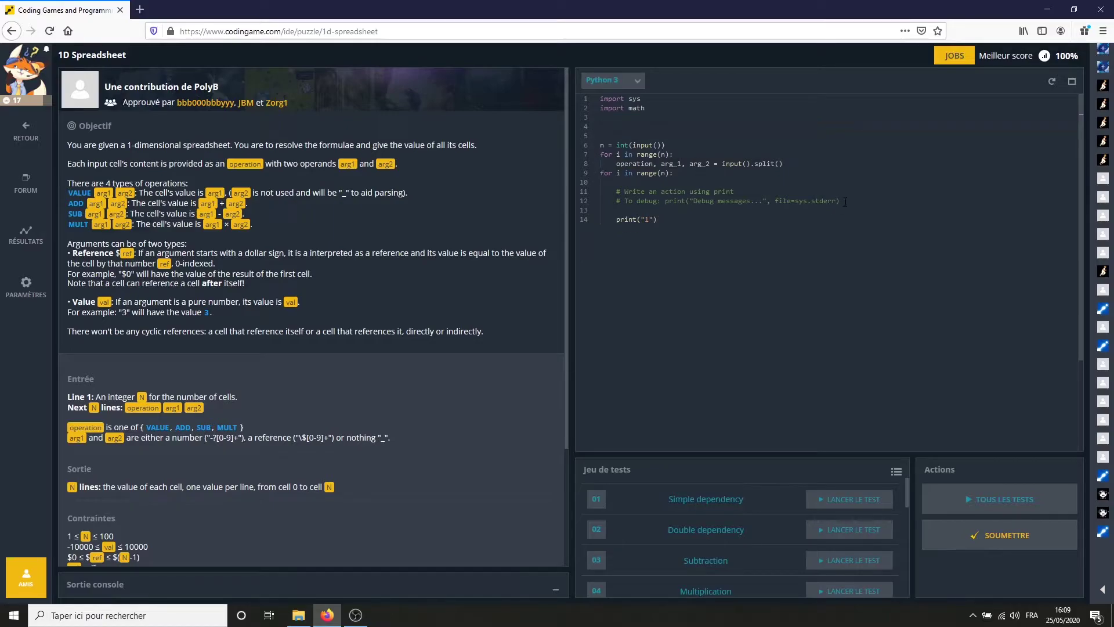
{"action": "left_click_drag", "start_coordinate": [844, 201], "coordinate": [594, 189]}
{"action": "key", "text": "BackSpace"}
{"action": "key", "text": "BackSpace"}
{"action": "key", "text": "BackSpace"}
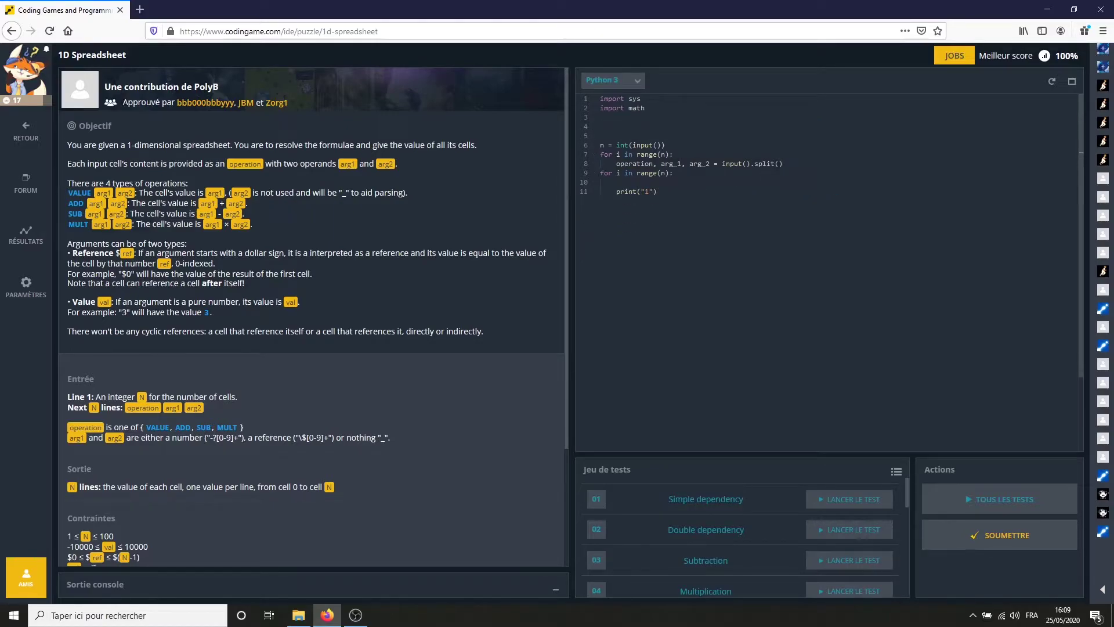
{"action": "key", "text": "Return"}
{"action": "left_click", "coordinate": [665, 145]}
{"action": "key", "text": "Return"}
Step: Add the '#Instanciation des variables' comment and 'dict_cell = {}' below n = int(input())
{"action": "left_click", "coordinate": [654, 137]}
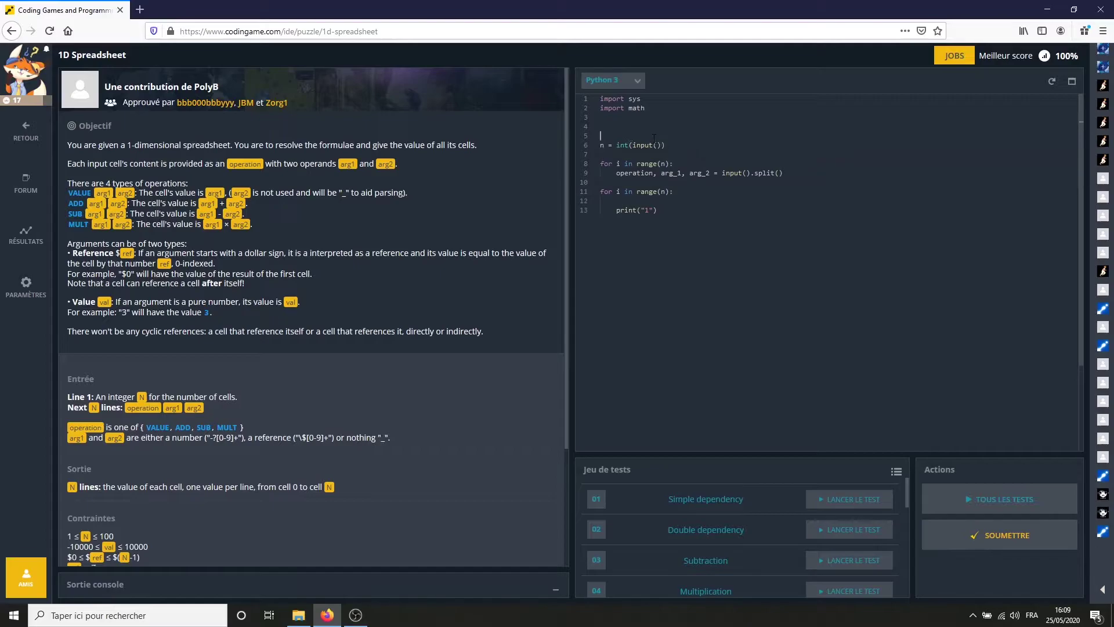
{"action": "type", "text": "#Instanciatio"}
{"action": "type", "text": "n des variables"}
{"action": "left_click", "coordinate": [685, 143]}
{"action": "key", "text": "Return"}
{"action": "type", "text": "dict_cell "}
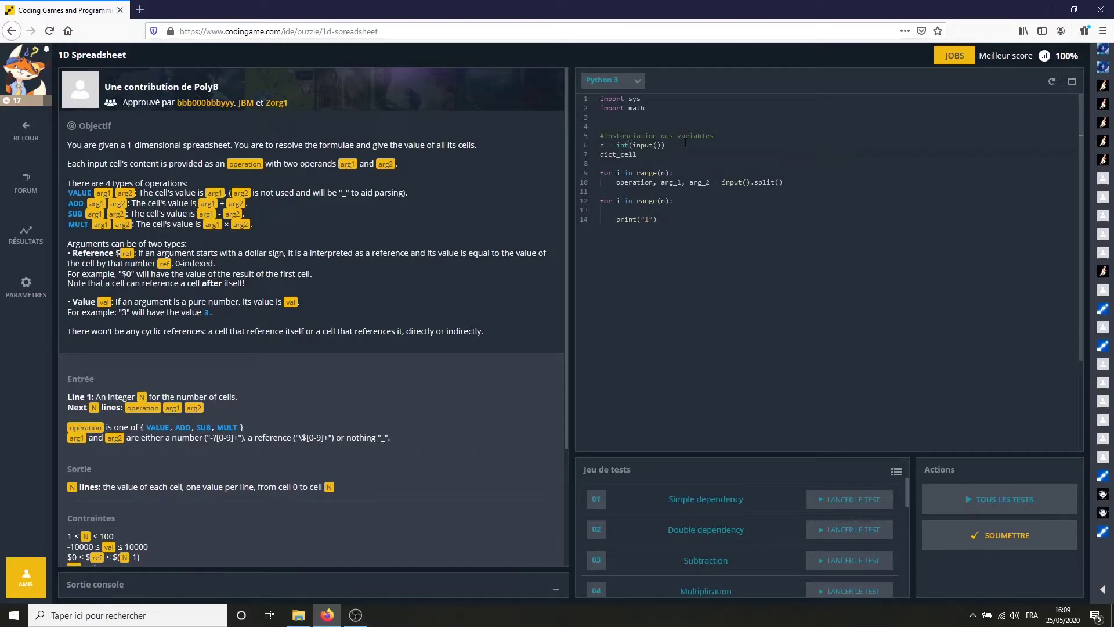
{"action": "type", "text": "= "}
{"action": "type", "text": "{"}
Step: Add the comment '#On instancie notre dictionnaire en récupérant toutes les informations' above the first loop
{"action": "key", "text": "Down"}
{"action": "key", "text": "Return"}
{"action": "type", "text": "#On "}
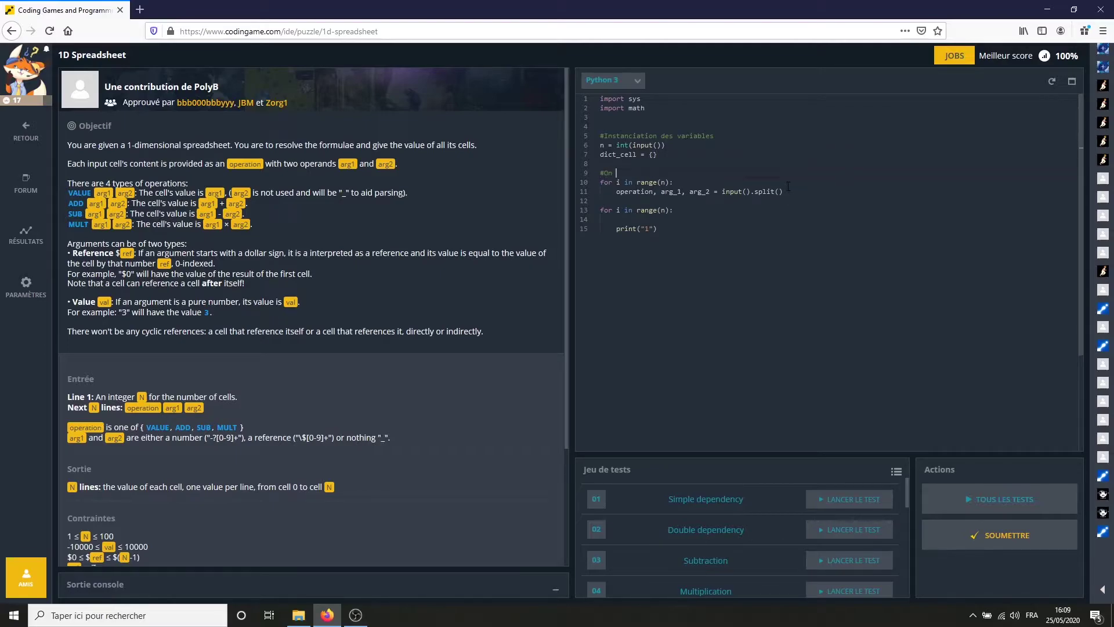
{"action": "type", "text": "instancie notre "}
{"action": "type", "text": "dictionnaire en récup"}
{"action": "type", "text": "érant toutes les infor"}
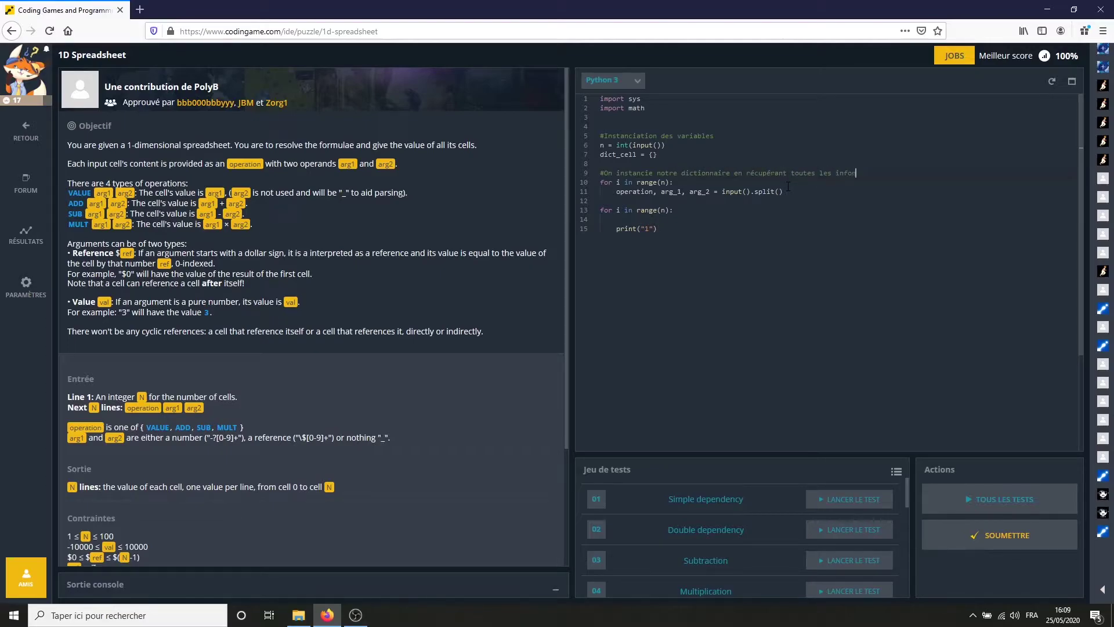
{"action": "type", "text": "mations"}
Step: Below the input-splitting line, start dict_cell[i] = { with a "value" : None entry
{"action": "left_click", "coordinate": [800, 192]}
{"action": "key", "text": "Return"}
{"action": "type", "text": "dict_cell"}
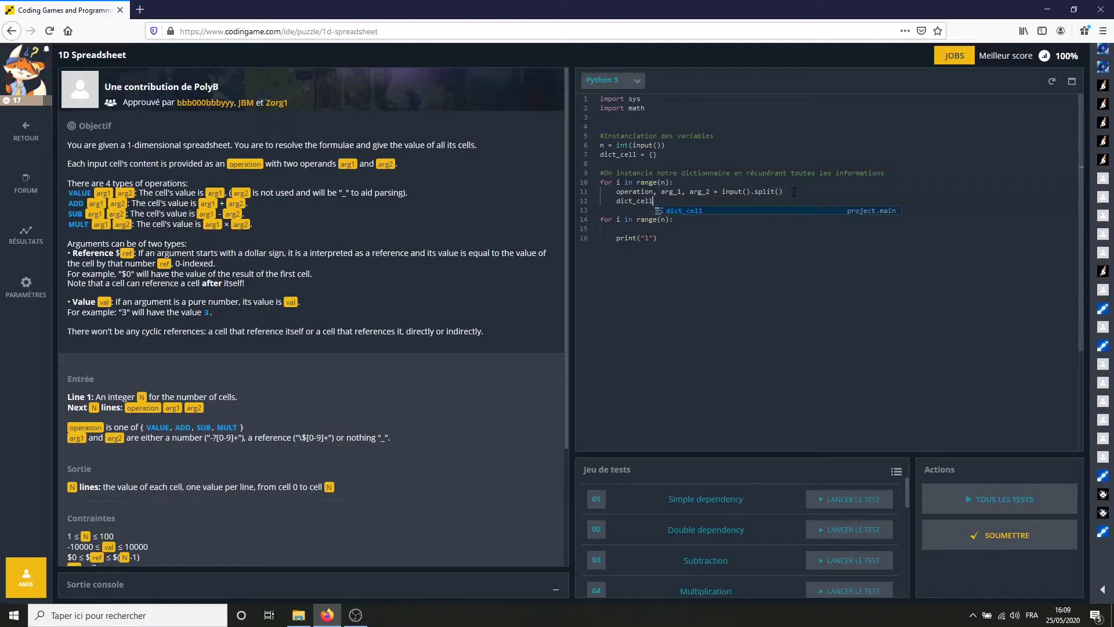
{"action": "type", "text": "[i"}
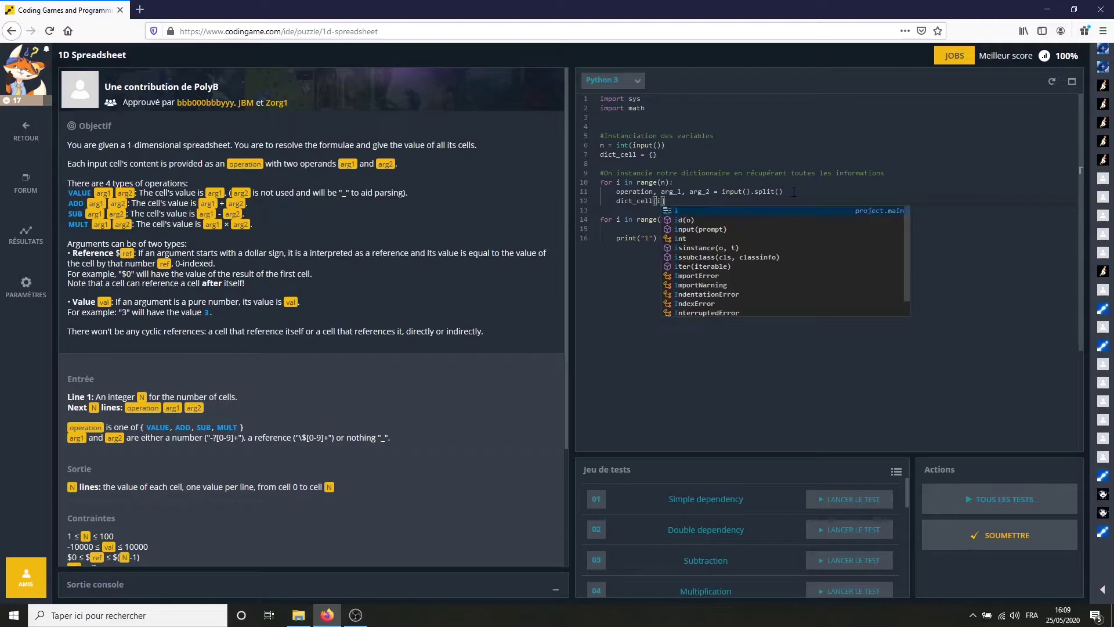
{"action": "key", "text": "Escape"}
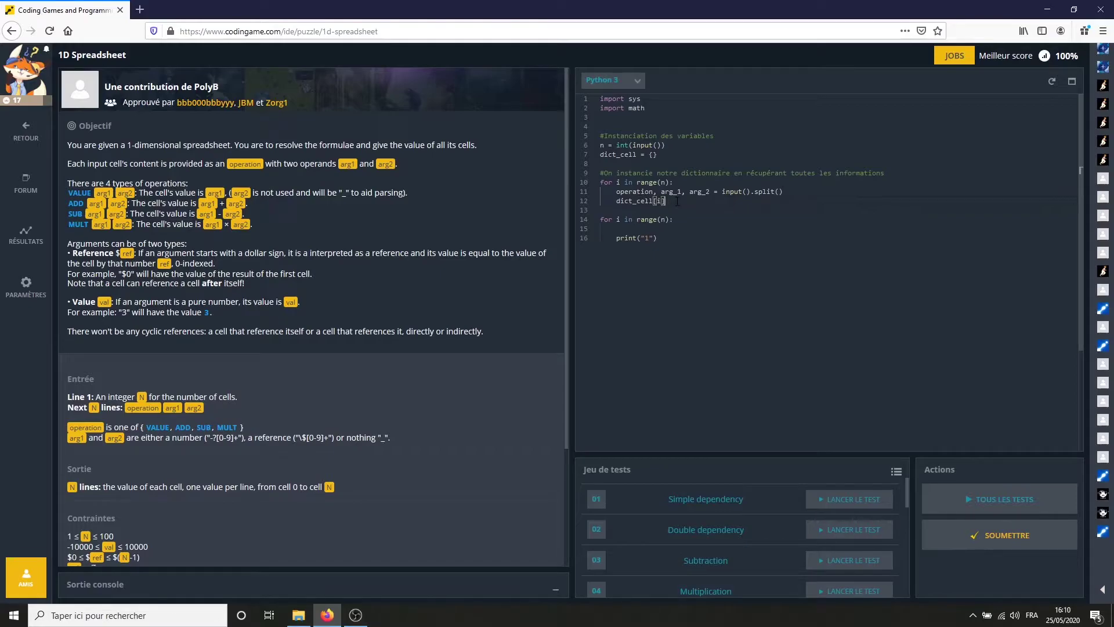
{"action": "type", "text": "] = {"}
{"action": "key", "text": "Return"}
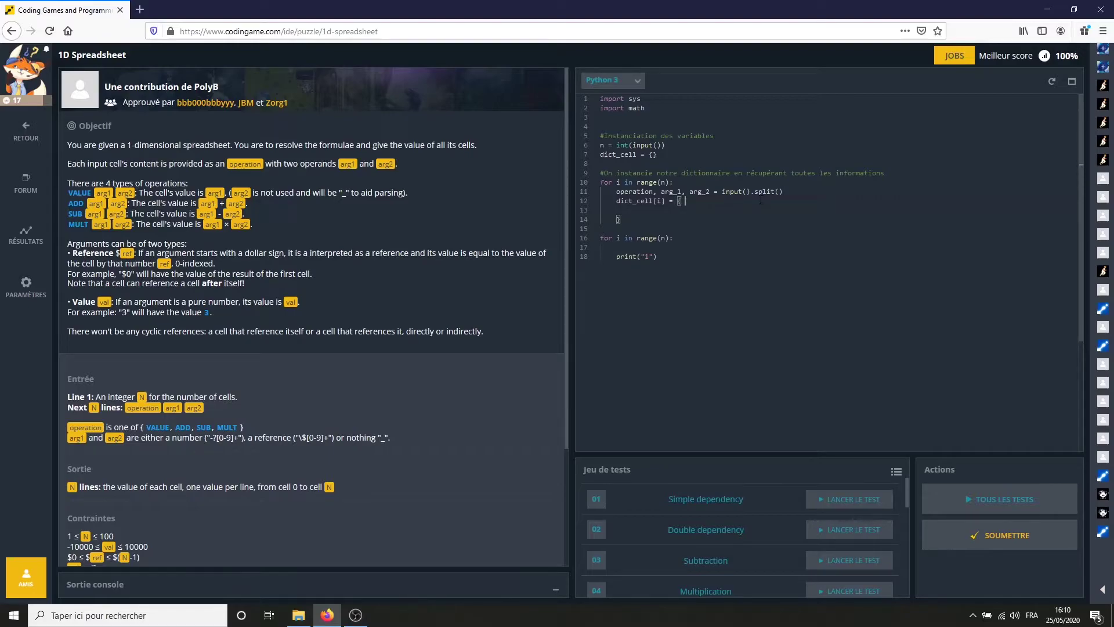
{"action": "type", "text": "value\" "}
{"action": "type", "text": ": None"}
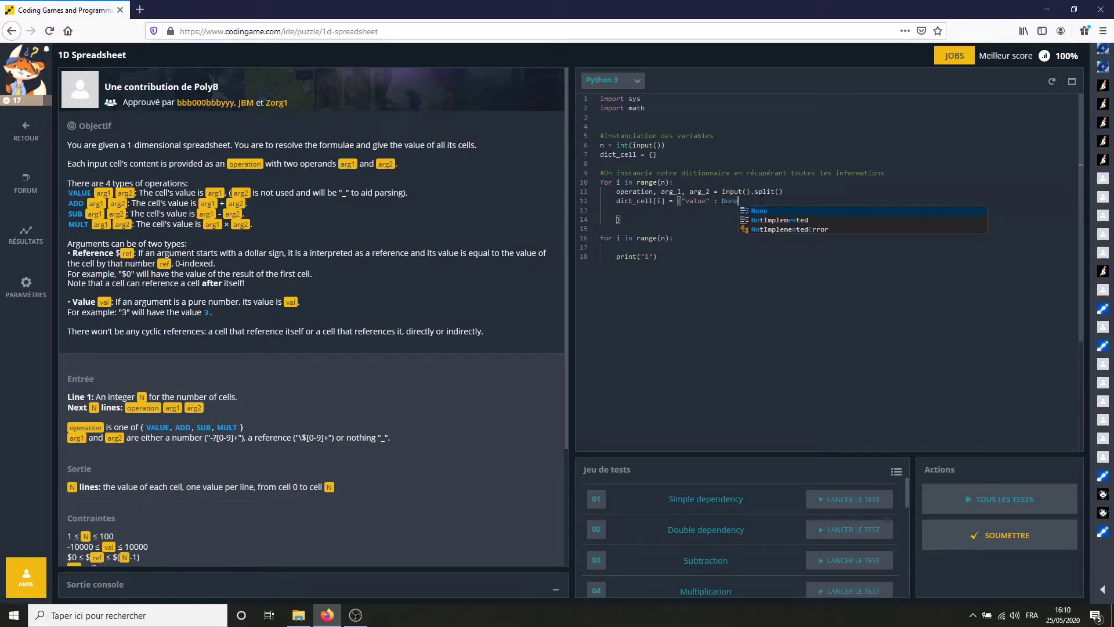
{"action": "type", "text": ","}
Step: Add an "operations" sub-dictionary holding operation, arg1 (arg_1) and arg2 (arg_2)
{"action": "key", "text": "Return"}
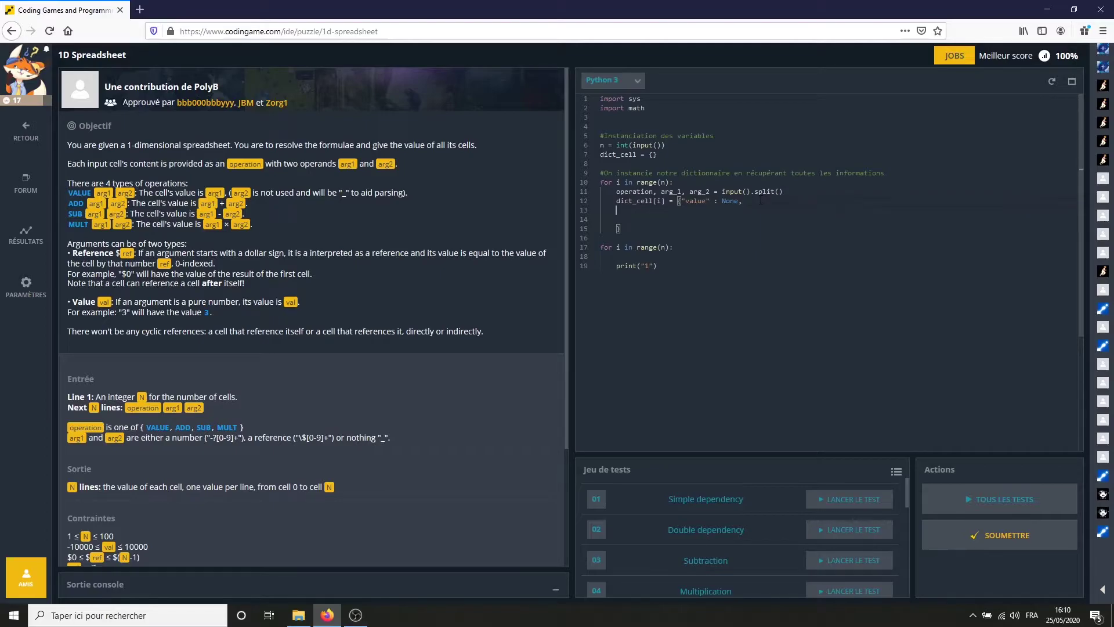
{"action": "type", "text": "\""}
{"action": "type", "text": "ope"}
{"action": "type", "text": "rations\" : "}
{"action": "type", "text": "{"}
{"action": "key", "text": "Return"}
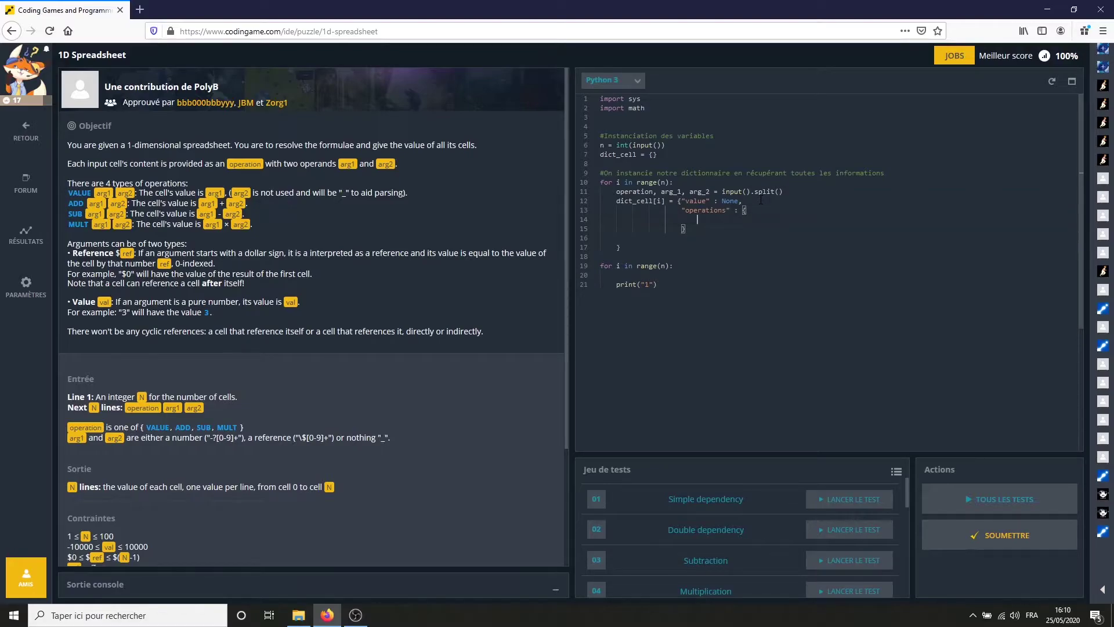
{"action": "type", "text": "\"operation\""}
{"action": "type", "text": " : operat"}
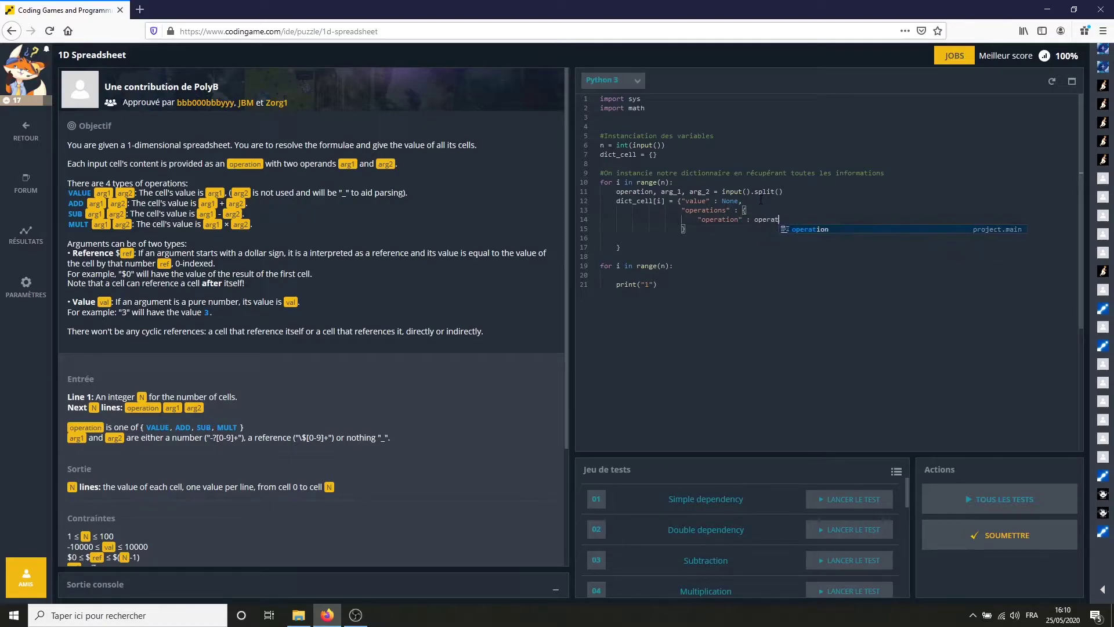
{"action": "type", "text": "ion,"}
{"action": "key", "text": "Return"}
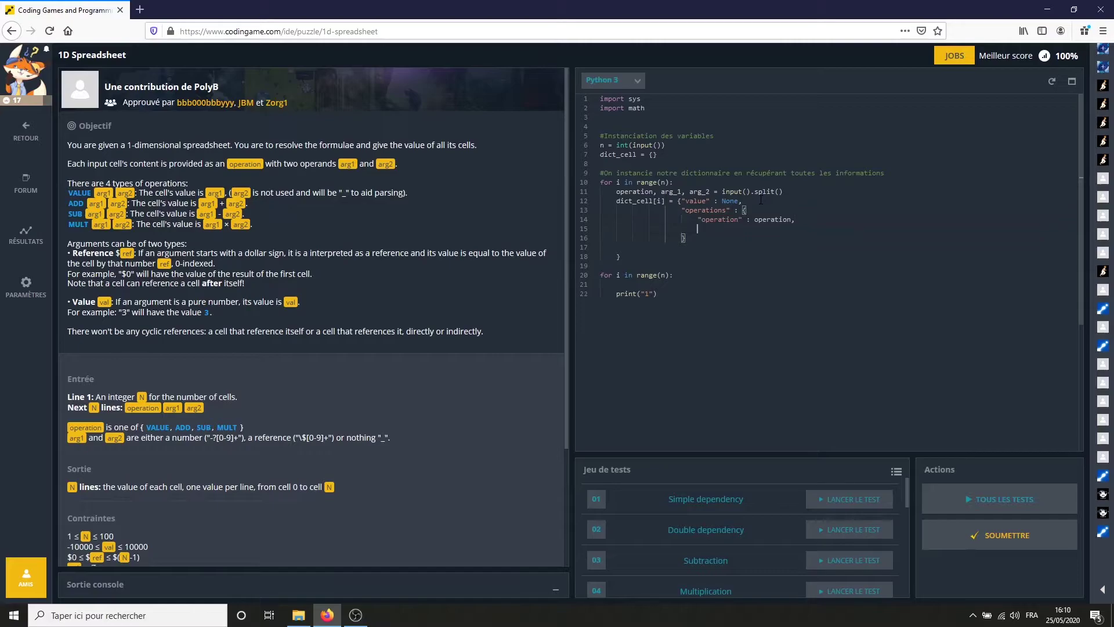
{"action": "type", "text": "arg1\""}
{"action": "type", "text": " : arg"}
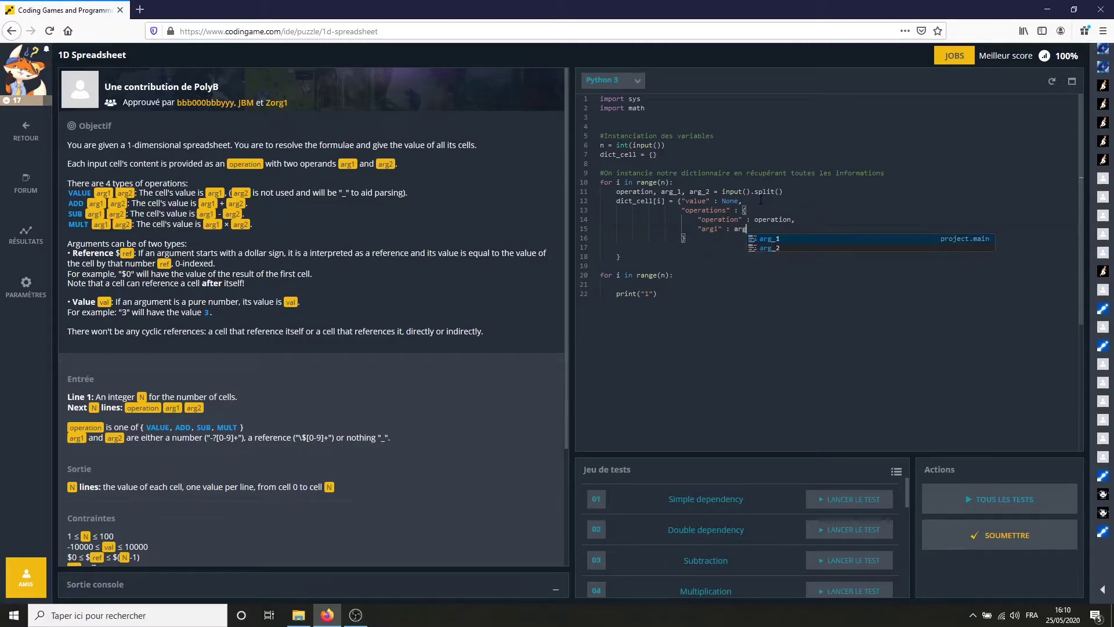
{"action": "type", "text": "_1"}
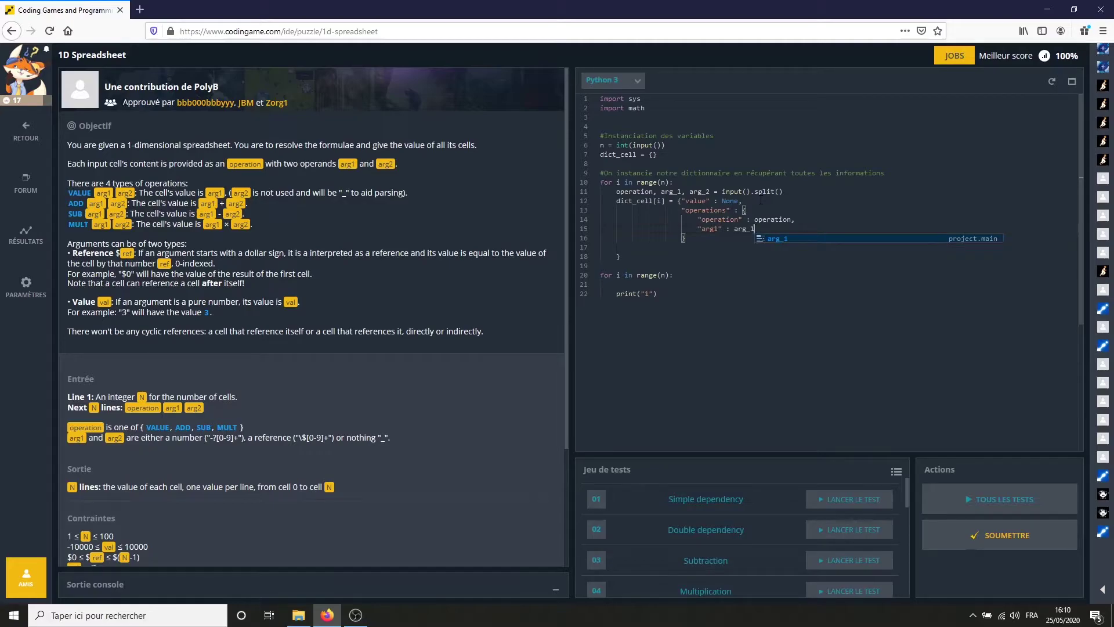
{"action": "type", "text": ","}
{"action": "key", "text": "Return"}
{"action": "type", "text": "\"arg"}
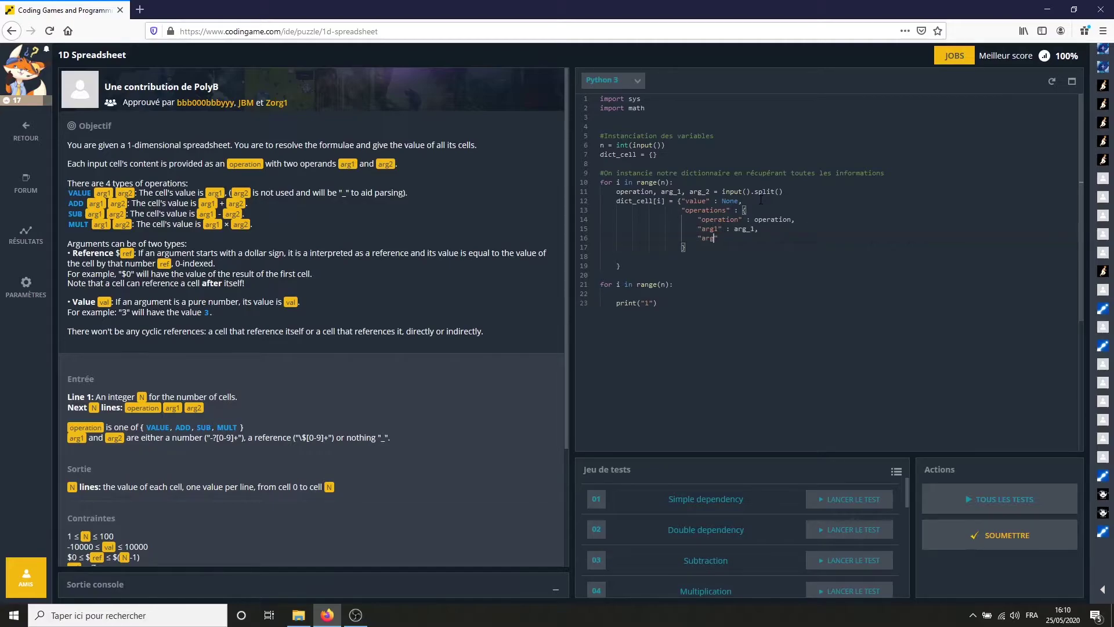
{"action": "type", "text": "2\" : a"}
{"action": "type", "text": "rg_2"}
{"action": "type", "text": ","}
Step: Add "solved" : False after the operations brace and tidy the closing brace
{"action": "left_click", "coordinate": [696, 248]}
{"action": "type", "text": ","}
{"action": "key", "text": "Return"}
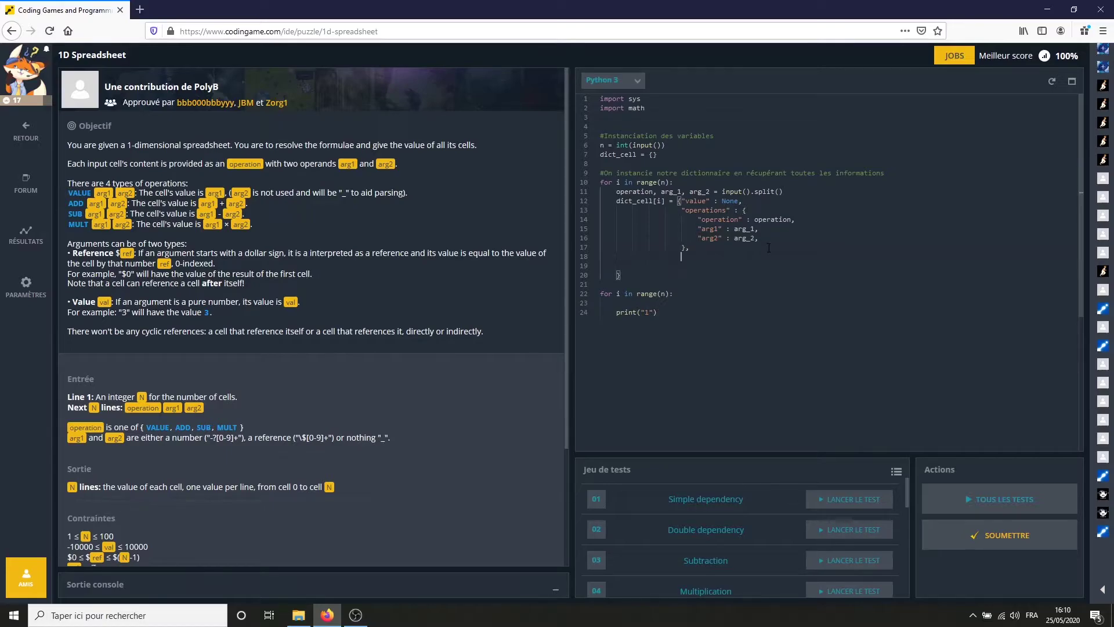
{"action": "type", "text": "\"so"}
{"action": "type", "text": "lved\" : "}
{"action": "type", "text": "False"}
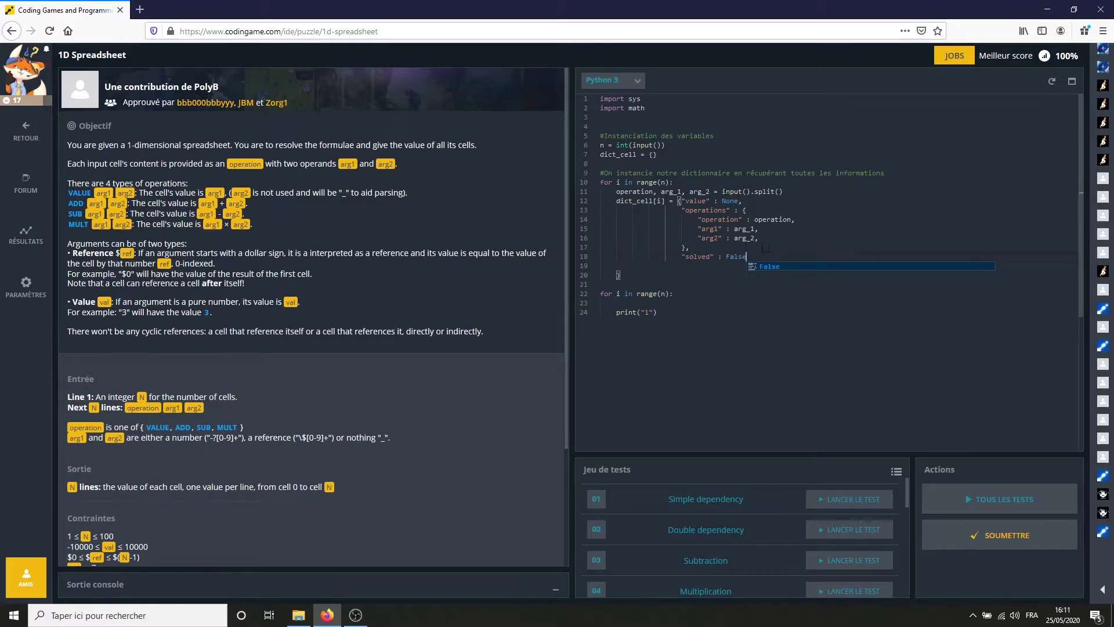
{"action": "key", "text": "BackSpace"}
{"action": "key", "text": "BackSpace"}
{"action": "left_click", "coordinate": [763, 259]}
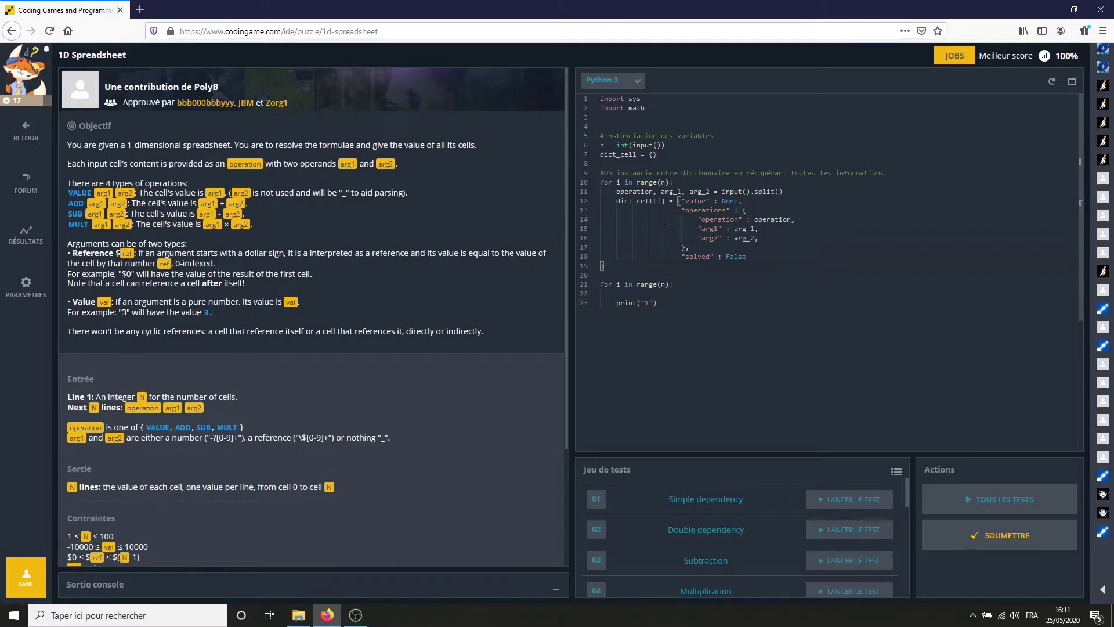
Step: Add a display comment above the output loop and change the print to print(dict_cell[i])
{"action": "left_click", "coordinate": [627, 274]}
{"action": "key", "text": "Return"}
{"action": "type", "text": "#On affich"}
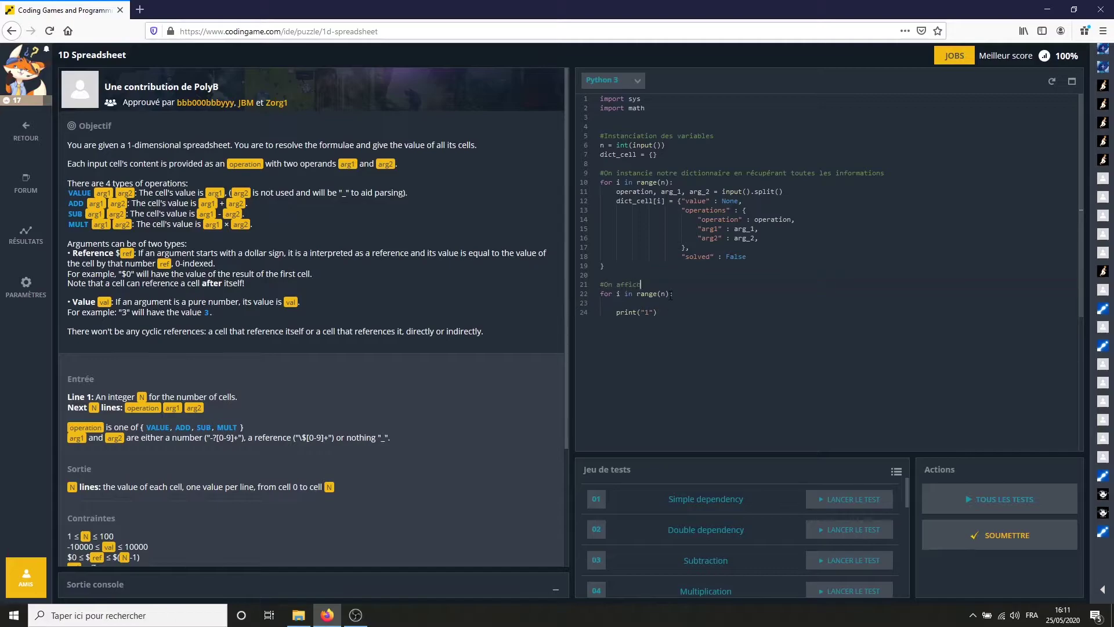
{"action": "type", "text": "e les valeurs de chaq"}
{"action": "type", "text": "ue case après avoi"}
{"action": "type", "text": "r trouvé leur valeur"}
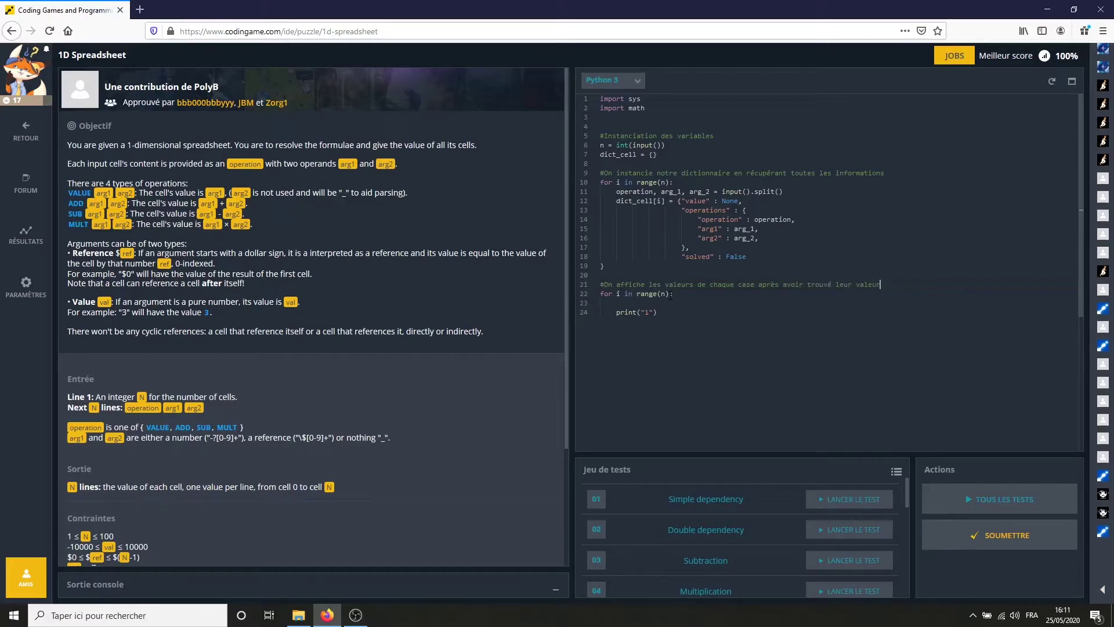
{"action": "left_click", "coordinate": [661, 304]}
{"action": "type", "text": ")"}
{"action": "key", "text": "Left"}
{"action": "key", "text": "BackSpace"}
{"action": "key", "text": "BackSpace"}
{"action": "key", "text": "BackSpace"}
{"action": "type", "text": "dict_c"}
{"action": "type", "text": "ell["}
{"action": "type", "text": "i"}
Step: Insert a call operation_on_cell(dict_cell[i], ...) just before the print
{"action": "left_click", "coordinate": [758, 303]}
{"action": "type", "text": "ope"}
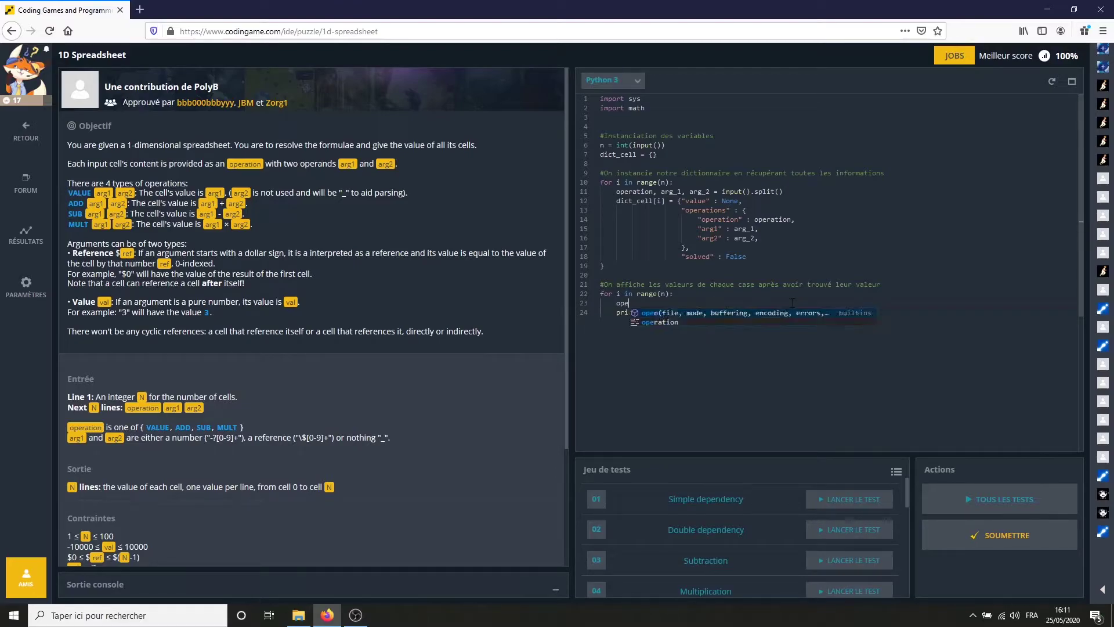
{"action": "type", "text": "ration_on_cel"}
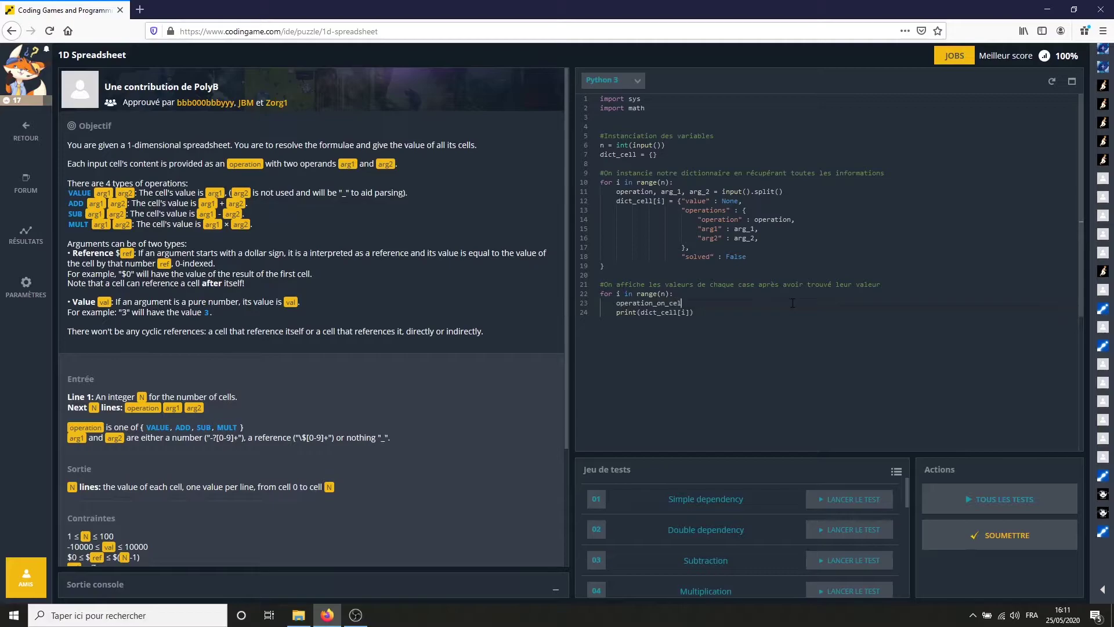
{"action": "type", "text": "l(dict"}
{"action": "type", "text": "-"}
{"action": "key", "text": "BackSpace"}
{"action": "type", "text": "_cell["}
{"action": "type", "text": "i], dict_cell)"}
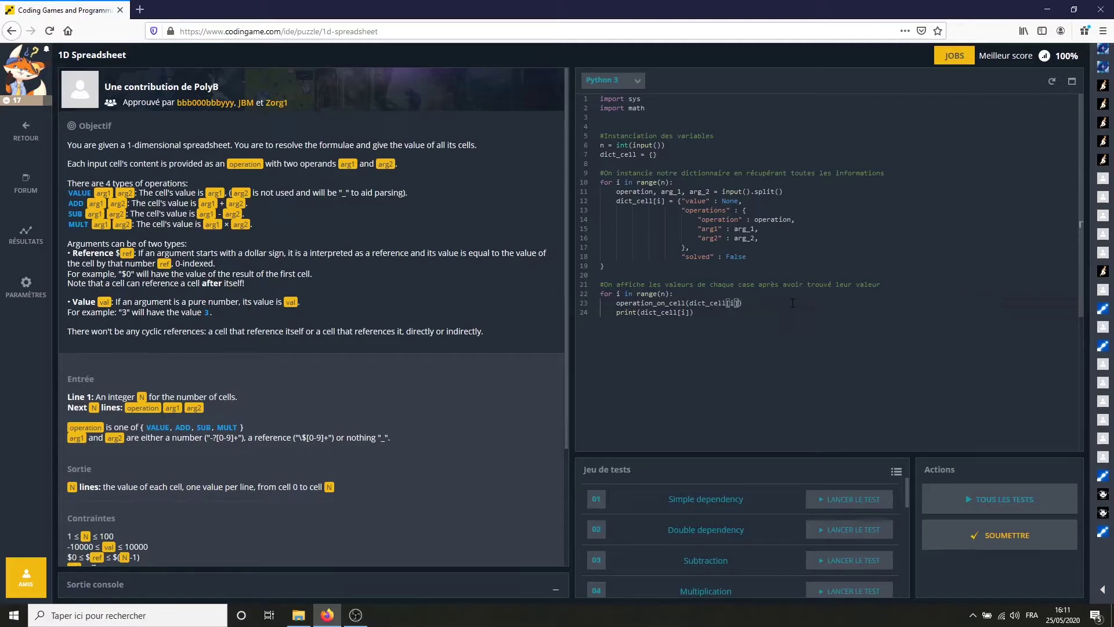
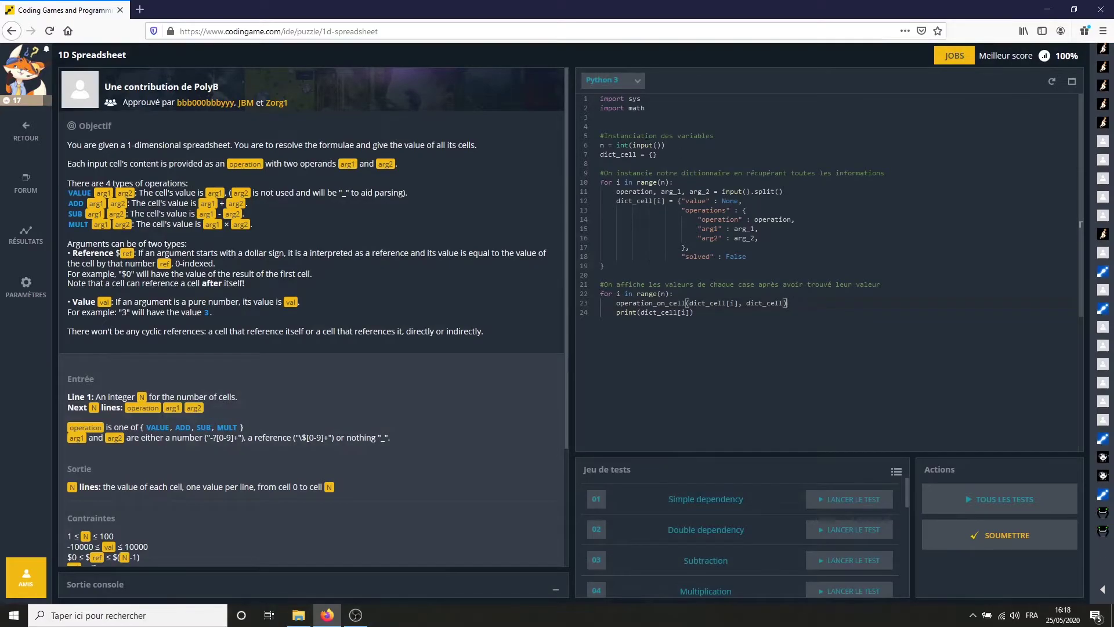
Step: Above the variable setup, define operation_on_cell(cell, dict_cell) starting with an if cell["solved"] == False: check
{"action": "key", "text": "Return"}
{"action": "type", "text": "def oper"}
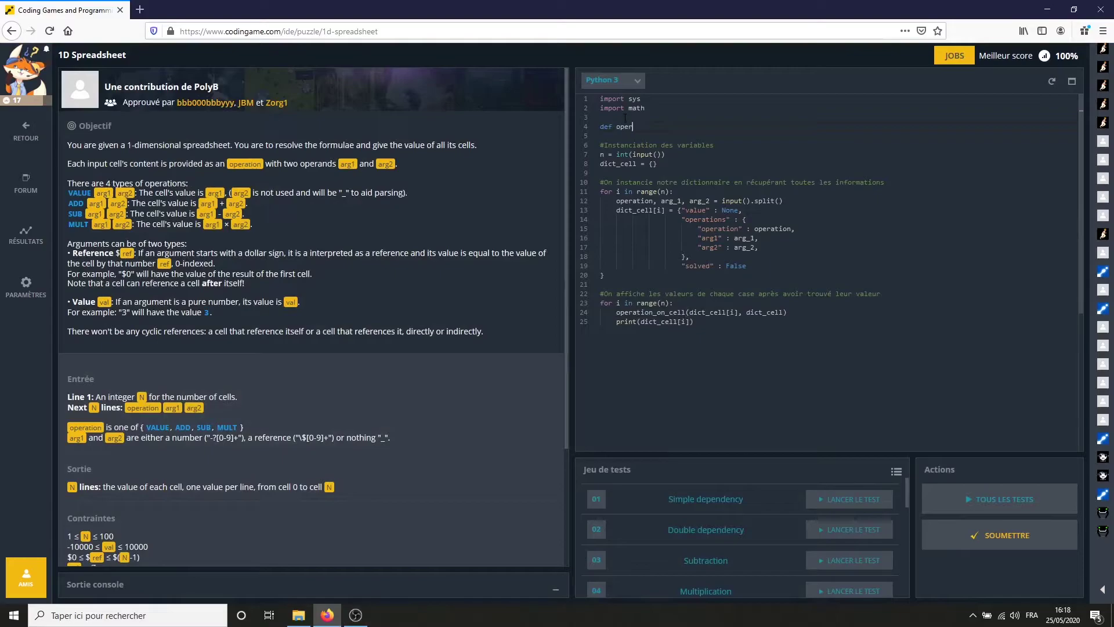
{"action": "type", "text": "ation_on_"}
{"action": "type", "text": "cell("}
{"action": "type", "text": "cell, "}
{"action": "type", "text": "dict_cell"}
{"action": "type", "text": "):"}
{"action": "type", "text": "if "}
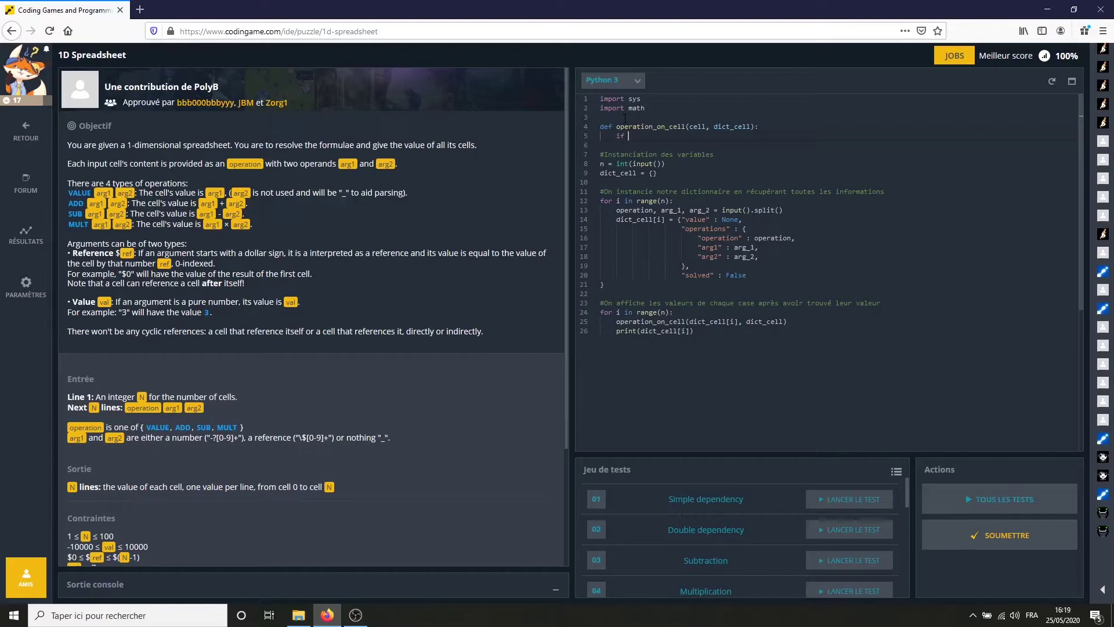
{"action": "type", "text": "cell"}
{"action": "type", "text": "[\"solved\""}
{"action": "type", "text": "] == Fals"}
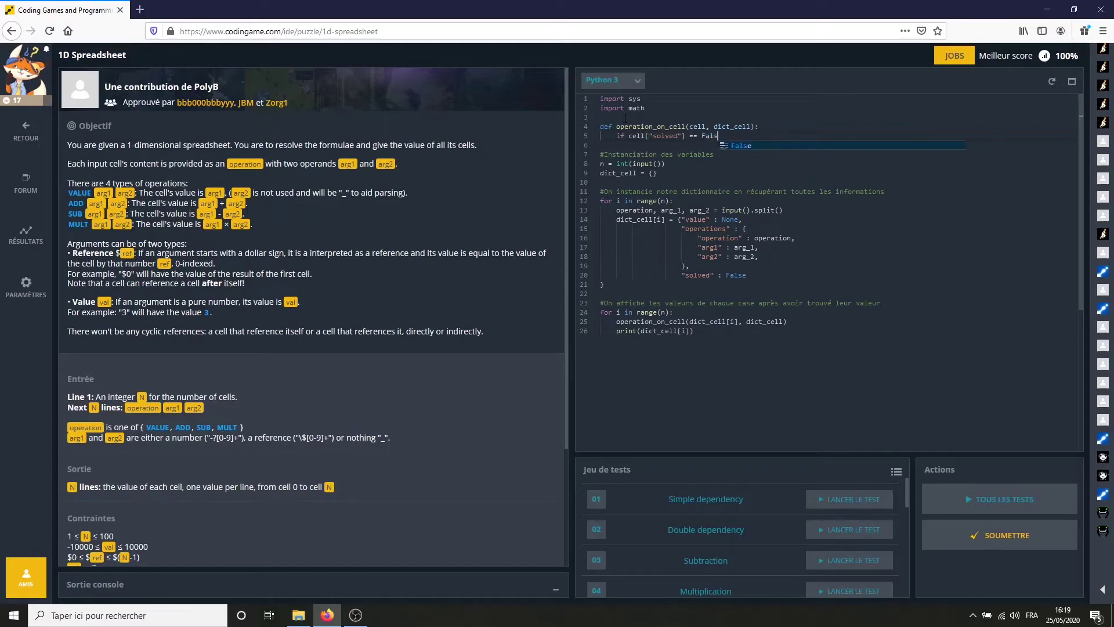
{"action": "type", "text": "e:"}
{"action": "key", "text": "Return"}
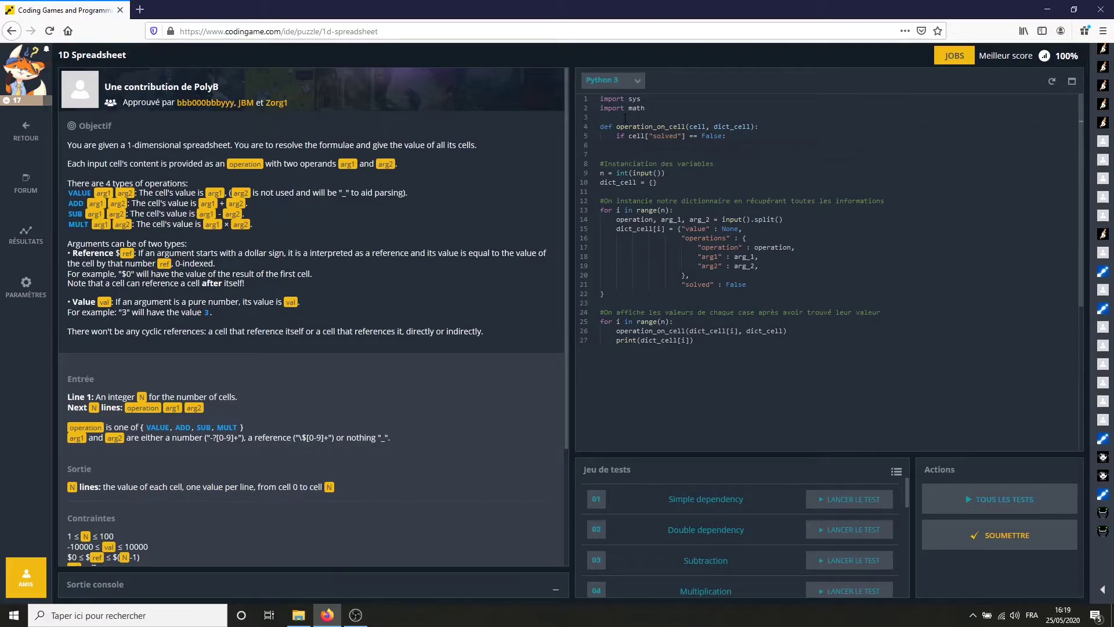
Step: Inside the unsolved check, add a loop for arg in ["arg1", "arg2"]
{"action": "type", "text": "for "}
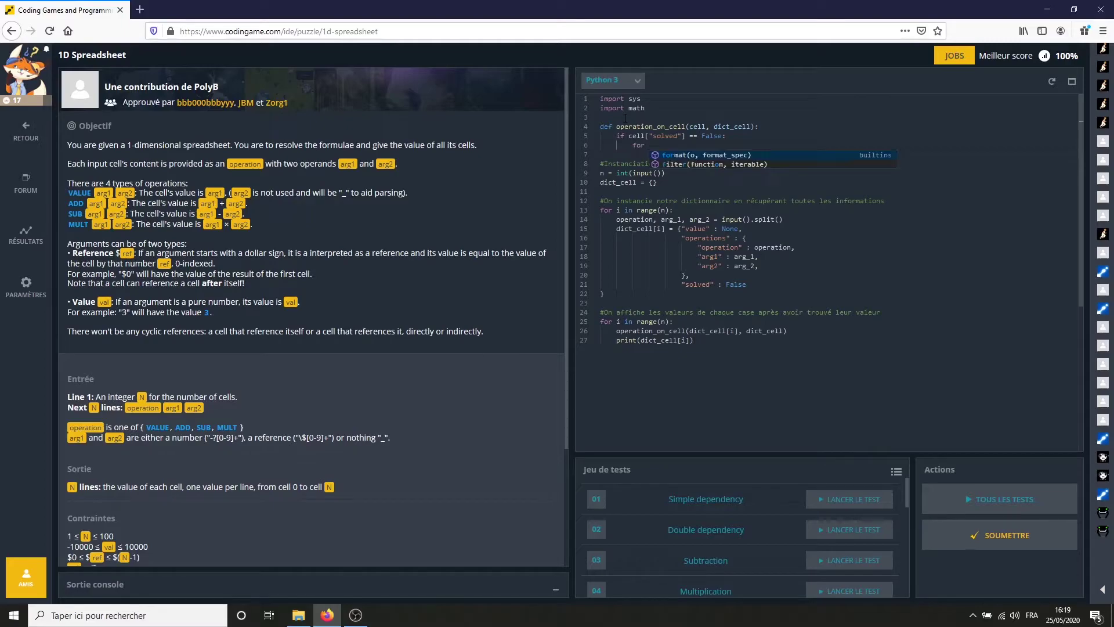
{"action": "type", "text": "arg in ["}
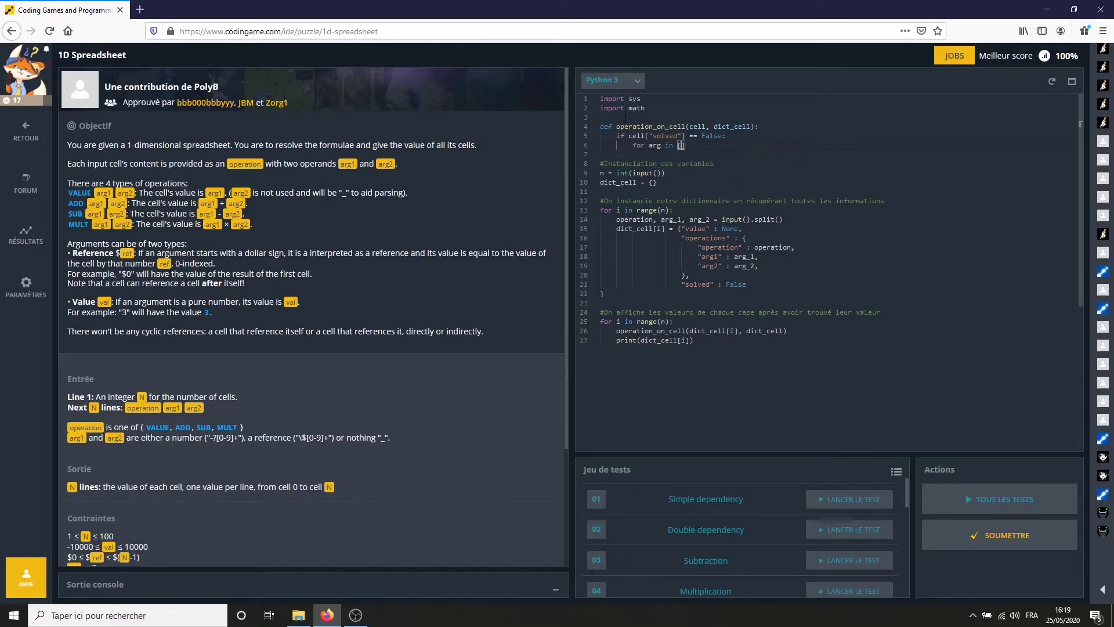
{"action": "type", "text": "\""}
{"action": "key", "text": "BackSpace"}
{"action": "type", "text": "\"arg"}
{"action": "type", "text": "1\""}
{"action": "type", "text": ", \"ar"}
{"action": "type", "text": "g2"}
{"action": "key", "text": "End"}
{"action": "type", "text": ":"}
{"action": "key", "text": "Return"}
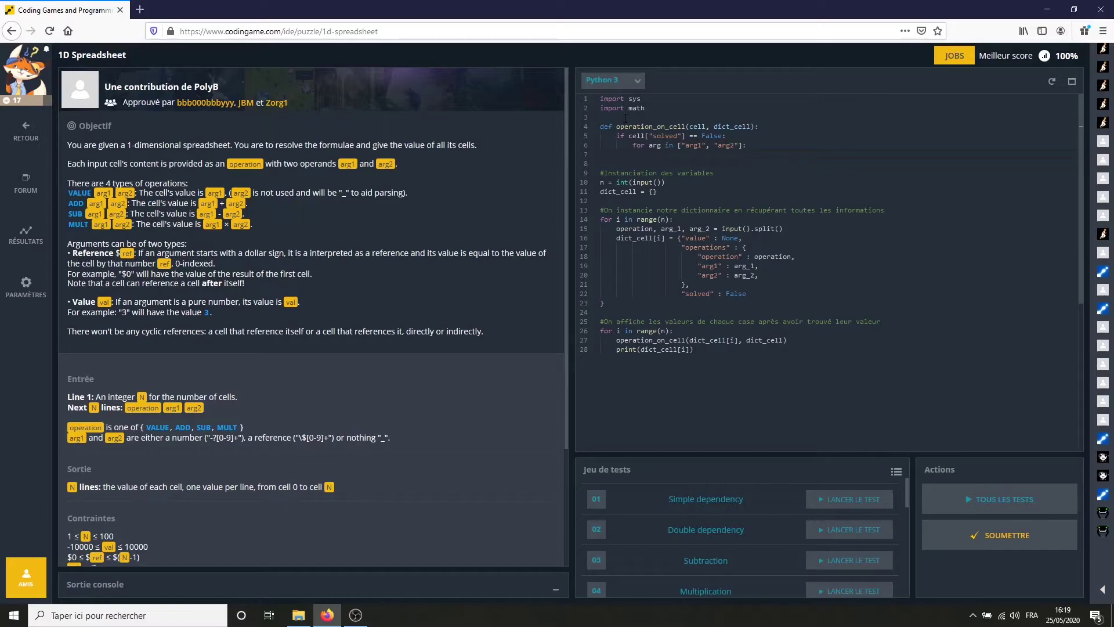
Step: When cell["operations"][arg] contains "$", store it with the "$" removed as arg_value
{"action": "type", "text": "if \""}
{"action": "type", "text": "$0"}
{"action": "key", "text": "BackSpace"}
{"action": "key", "text": "BackSpace"}
{"action": "type", "text": "in"}
{"action": "type", "text": " cell["}
{"action": "type", "text": "\"operat"}
{"action": "type", "text": "ions\""}
{"action": "type", "text": "][arg"}
{"action": "type", "text": "]:"}
{"action": "key", "text": "Return"}
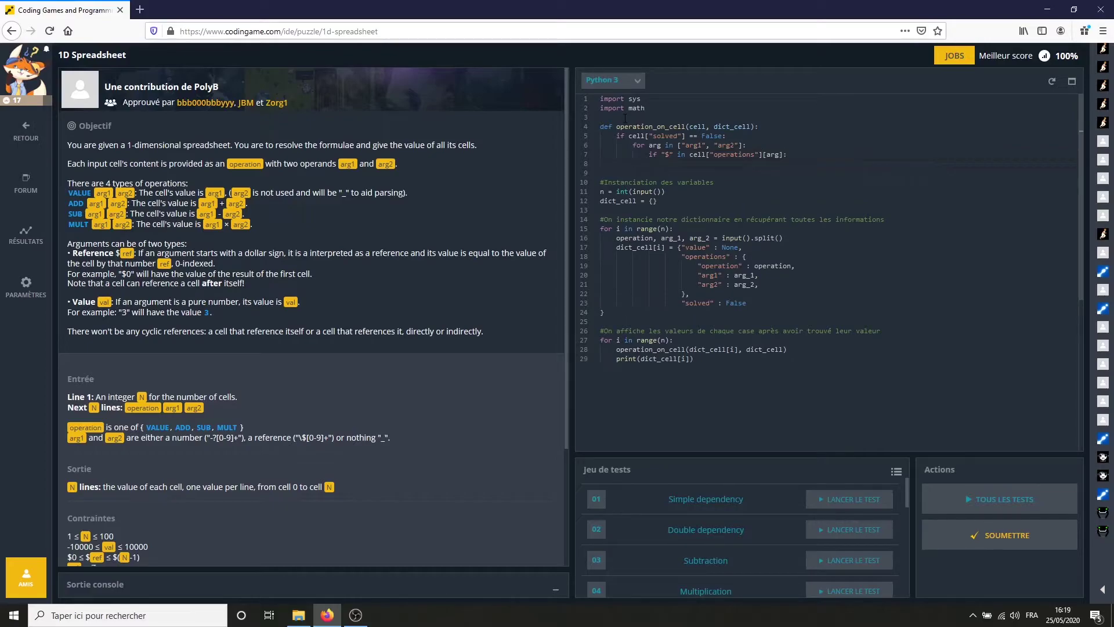
{"action": "type", "text": "arg_valued"}
{"action": "key", "text": "BackSpace"}
{"action": "type", "text": "c"}
{"action": "type", "text": "ell[\"op"}
{"action": "type", "text": "erations\"]"}
{"action": "type", "text": "["}
{"action": "type", "text": "arg]"}
{"action": "type", "text": ".replace"}
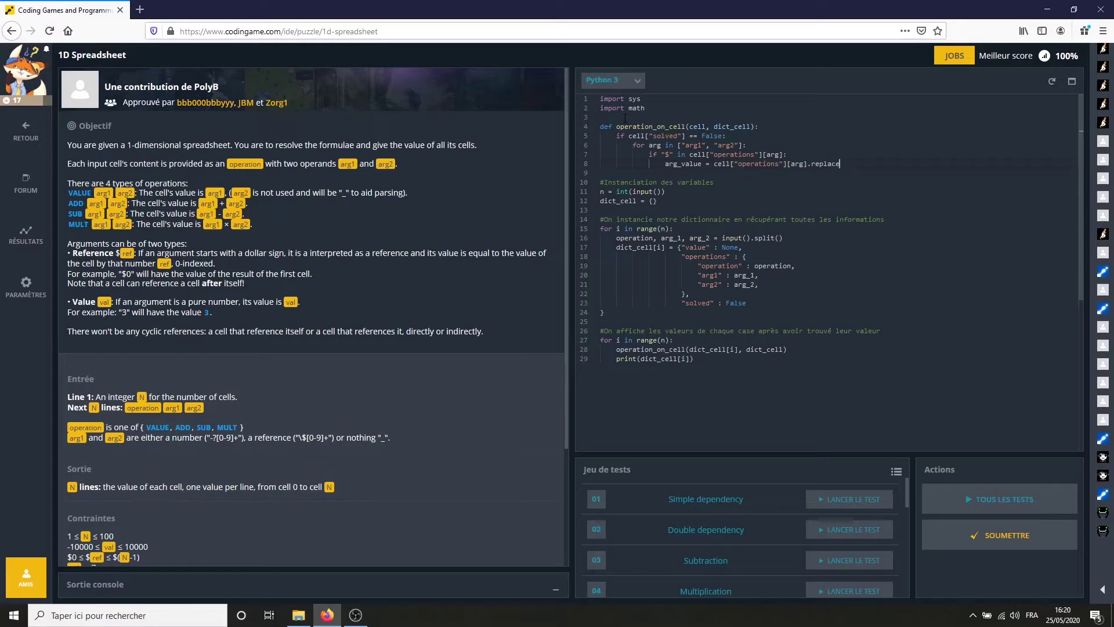
{"action": "type", "text": "("}
{"action": "type", "text": "\""}
{"action": "type", "text": "$\""}
{"action": "type", "text": ", \""}
Step: Add the recursive call operation_on_cell(dict_cell[int(arg_value)], dict_cell) in the "$" branch
{"action": "key", "text": "Return"}
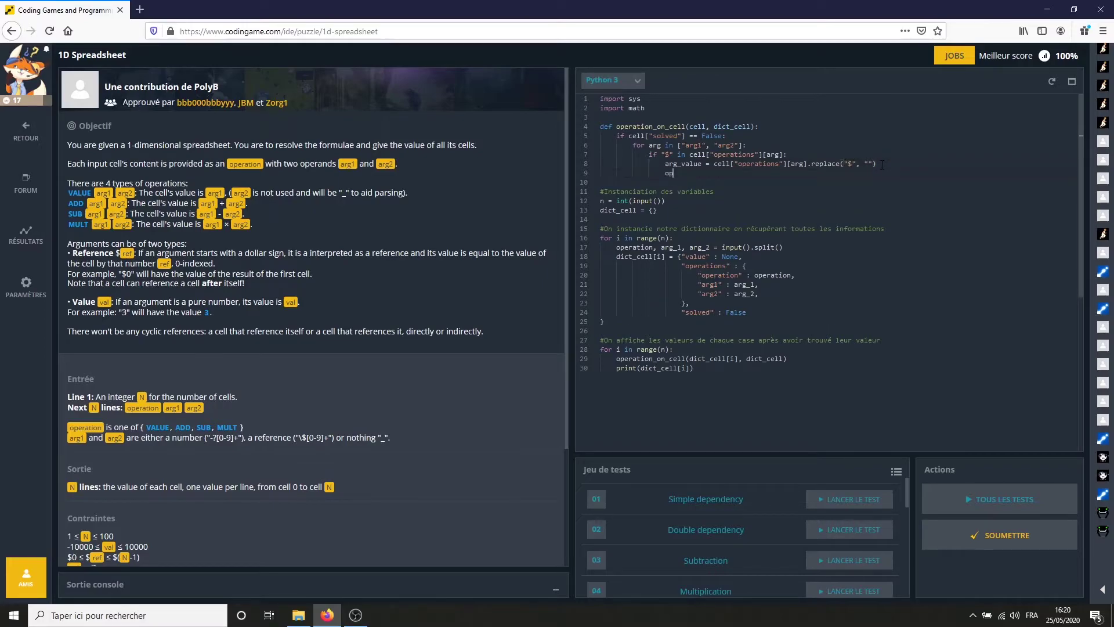
{"action": "type", "text": "operation "}
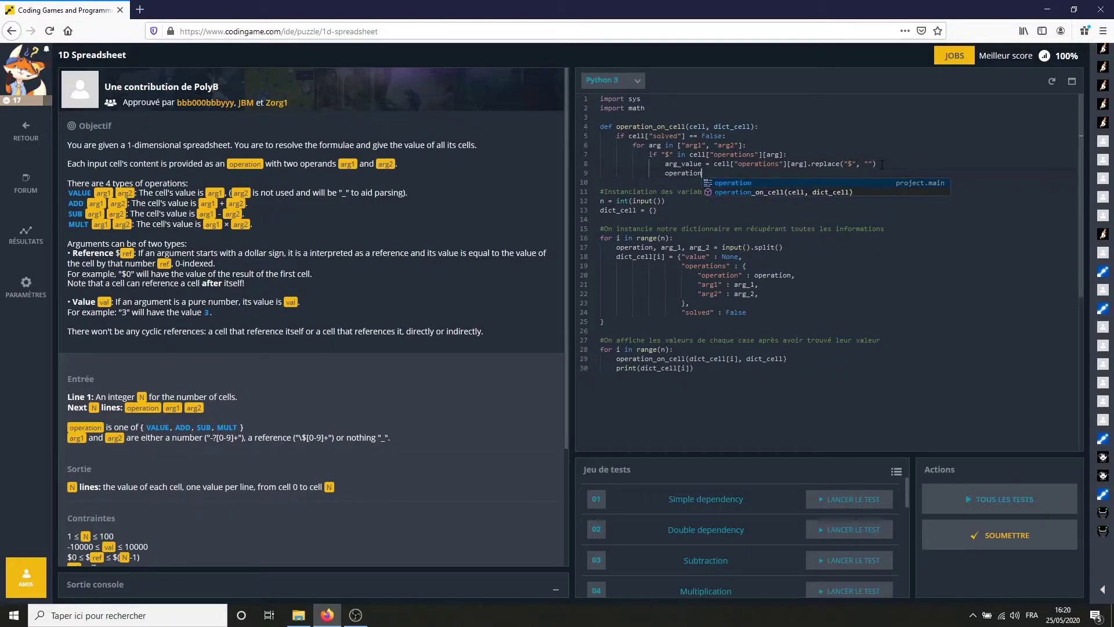
{"action": "type", "text": "_on_cell("}
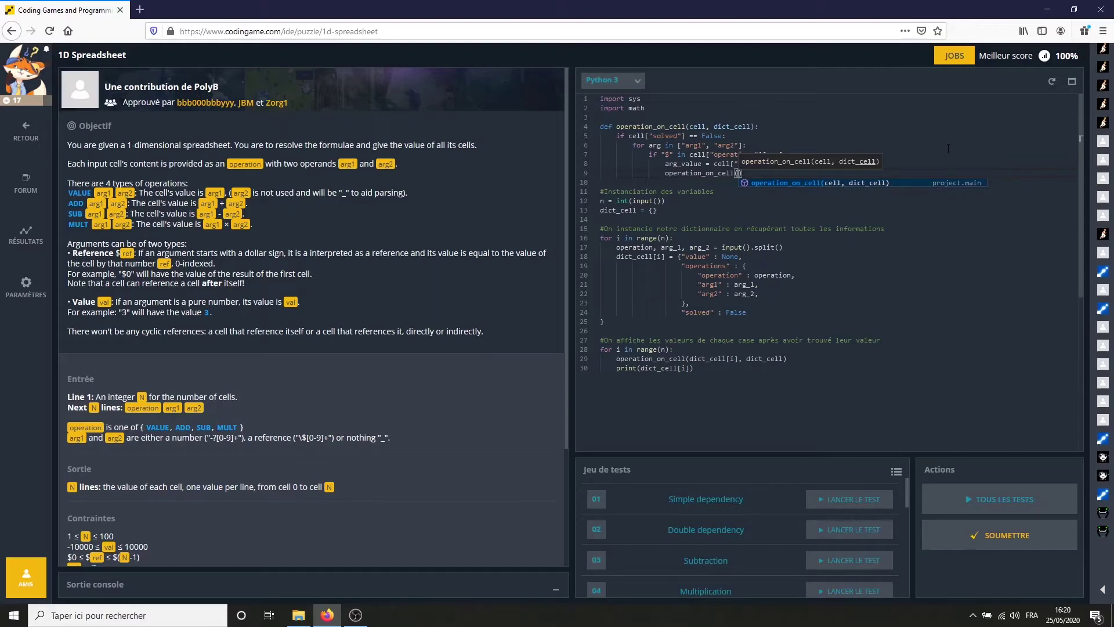
{"action": "type", "text": "dict_cell"}
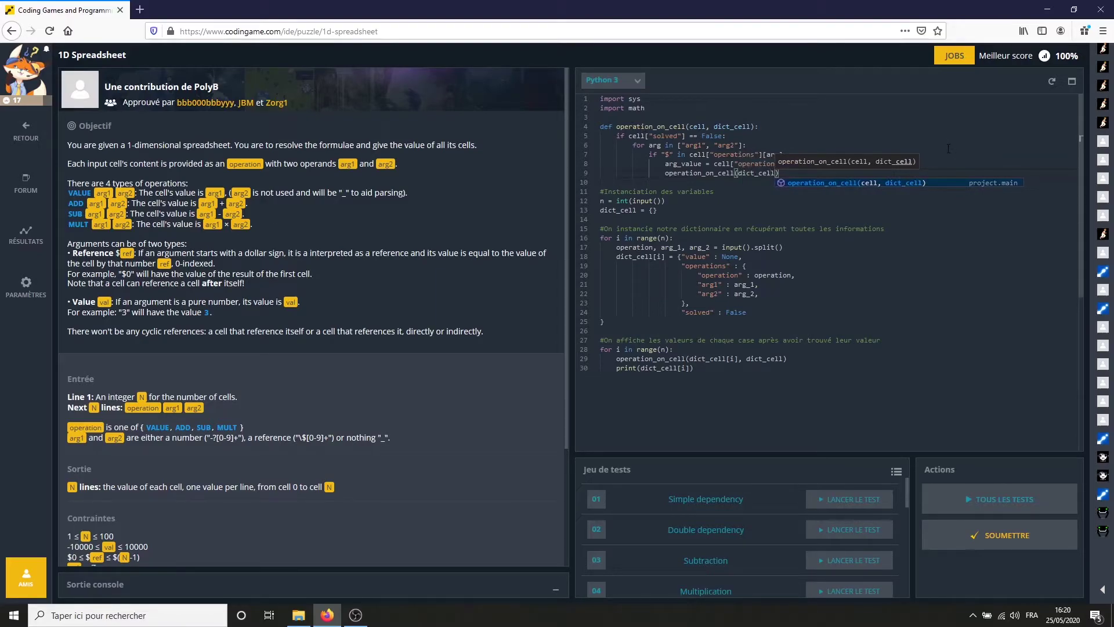
{"action": "type", "text": "[int"}
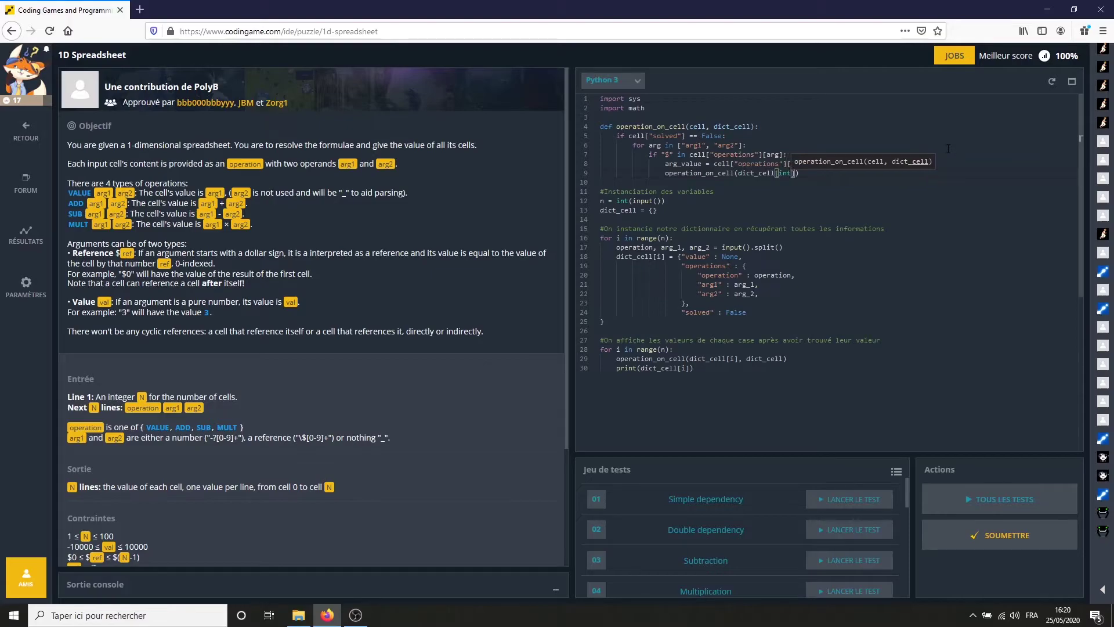
{"action": "type", "text": "(ar"}
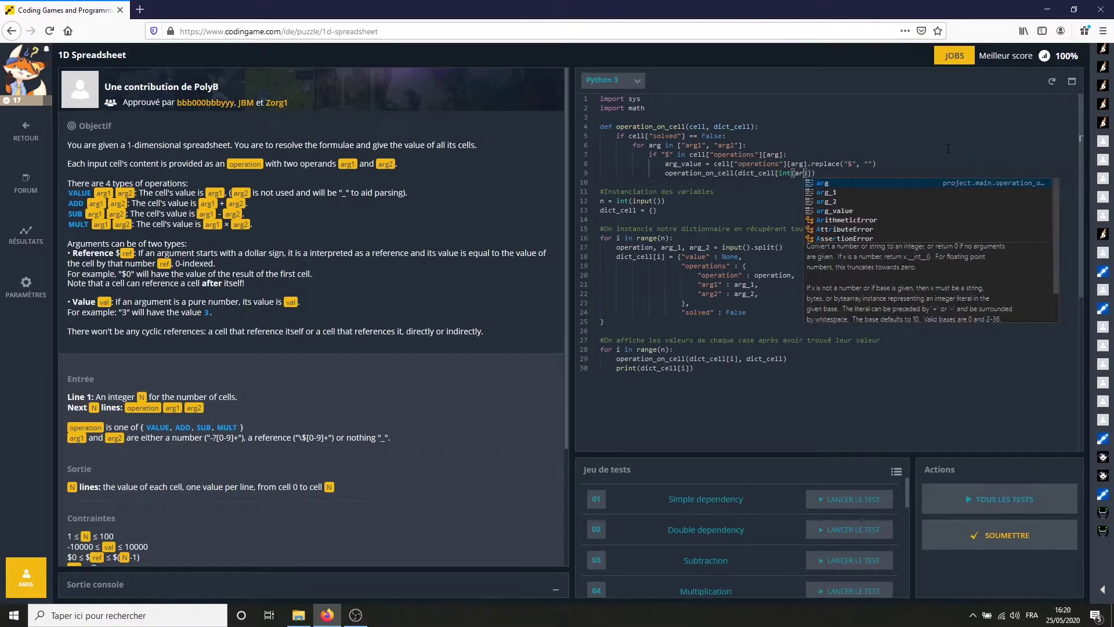
{"action": "type", "text": "g_value"}
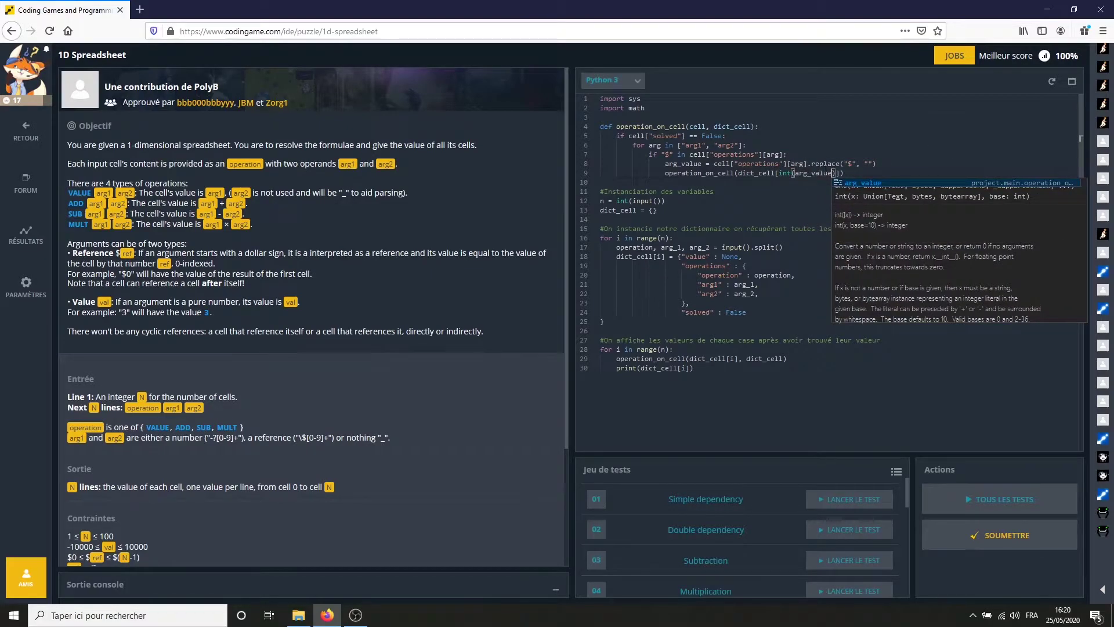
{"action": "key", "text": "Escape"}
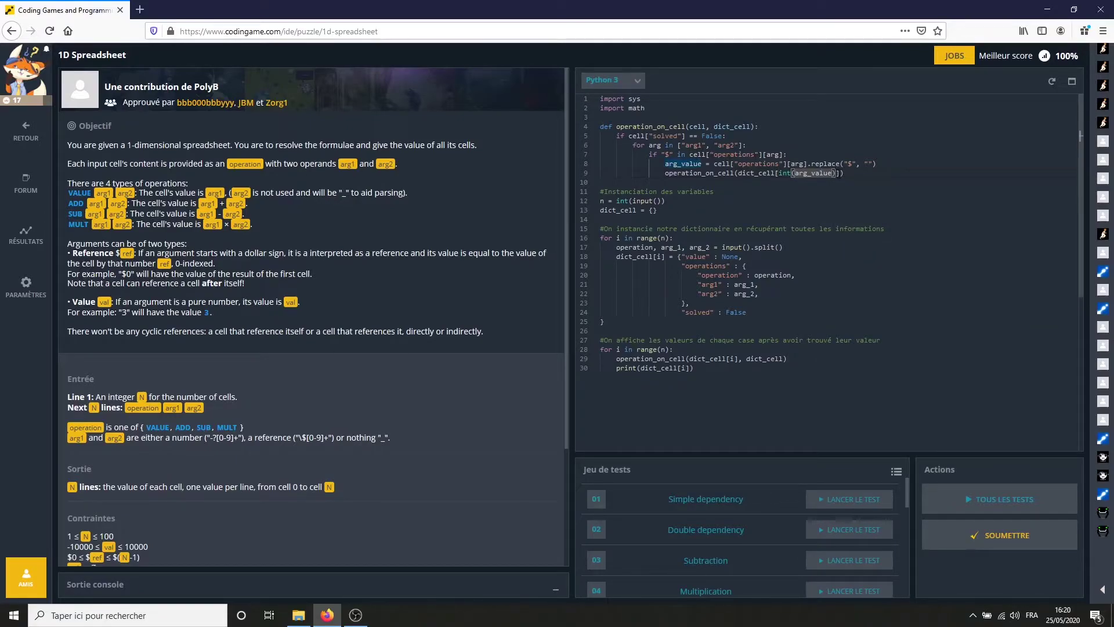
{"action": "key", "text": "End"}
{"action": "type", "text": ", dict_ce"}
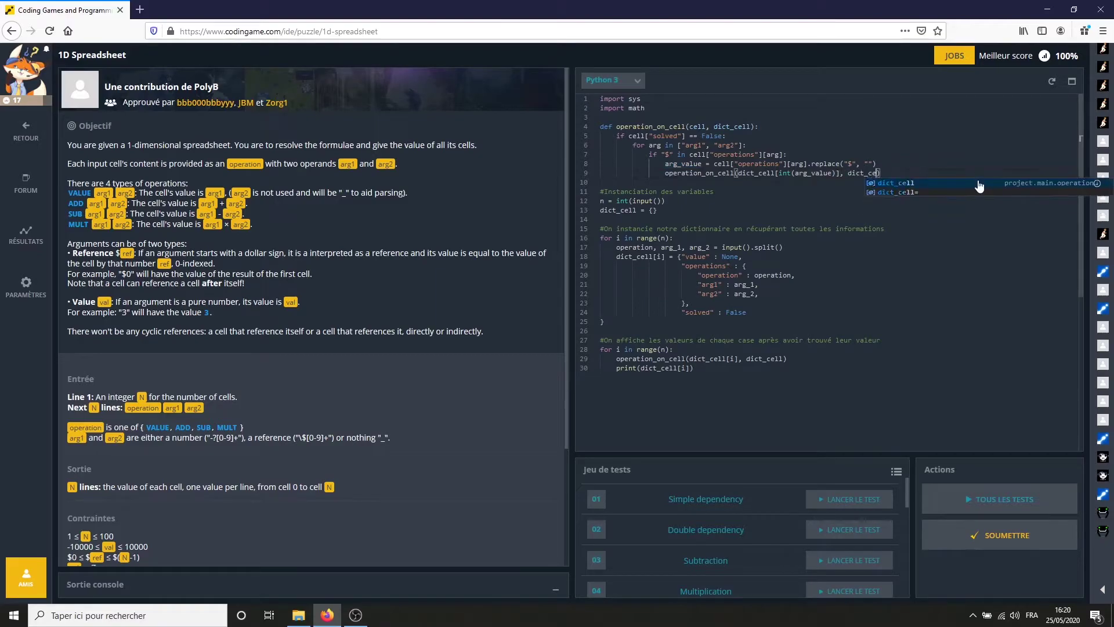
{"action": "type", "text": "ll"}
{"action": "key", "text": "Escape"}
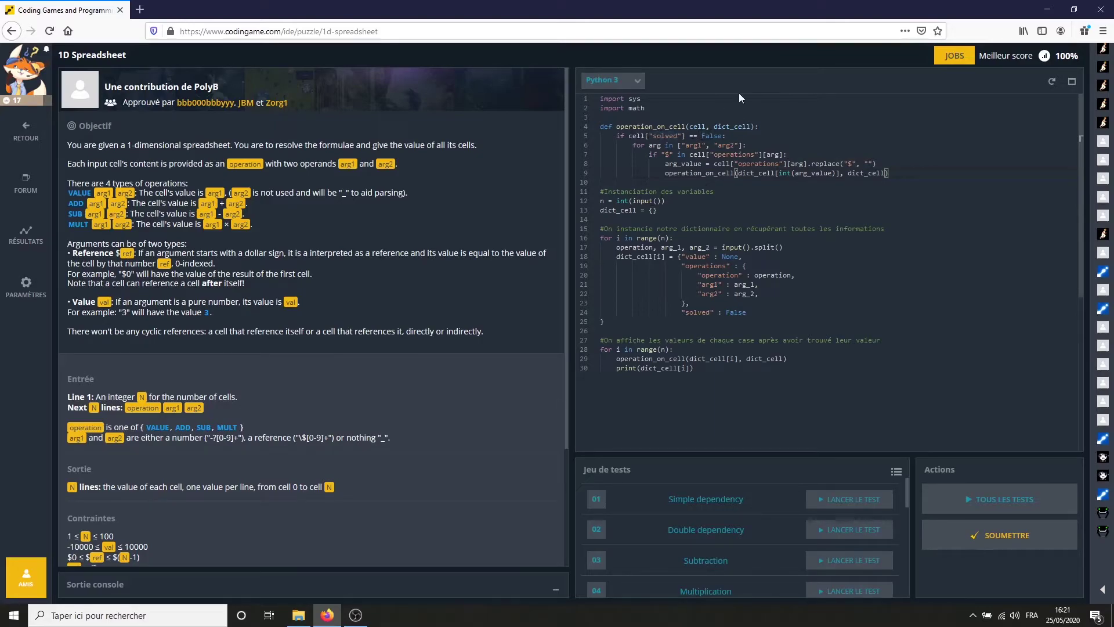
Step: Assign cell["operations"][arg] = dict_cell[int(arg_value)]["value"], then add two blank lines below
{"action": "key", "text": "Return"}
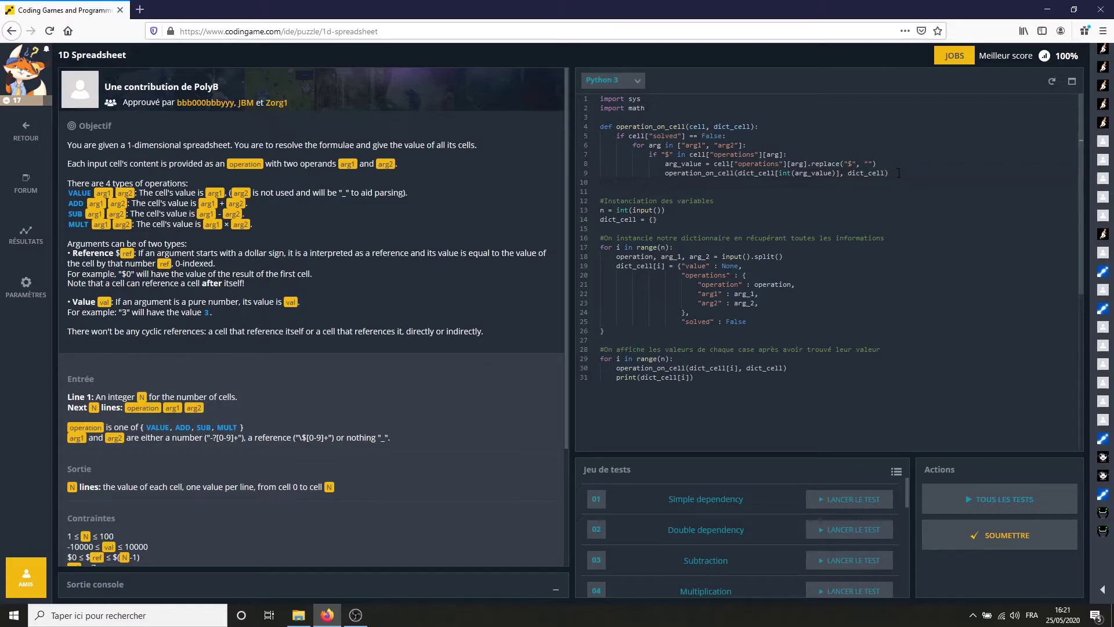
{"action": "type", "text": "cell["}
{"action": "type", "text": "\"operati"}
{"action": "type", "text": "ons\""}
{"action": "type", "text": "][arg"}
{"action": "type", "text": "] "}
{"action": "type", "text": "= dict_cell["}
{"action": "type", "text": "int"}
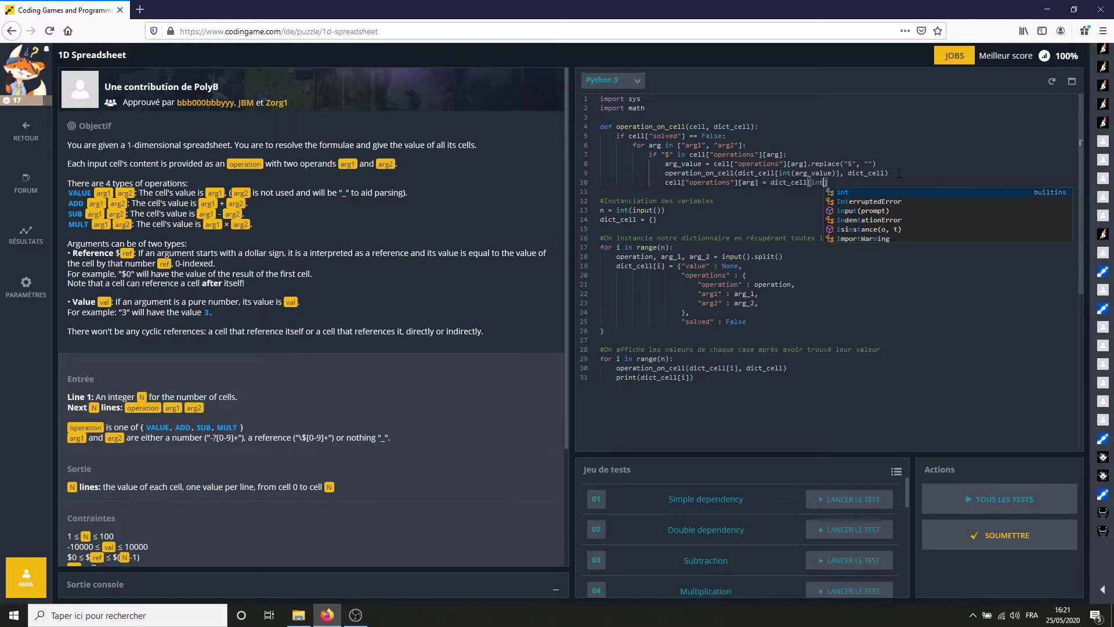
{"action": "type", "text": "(ar"}
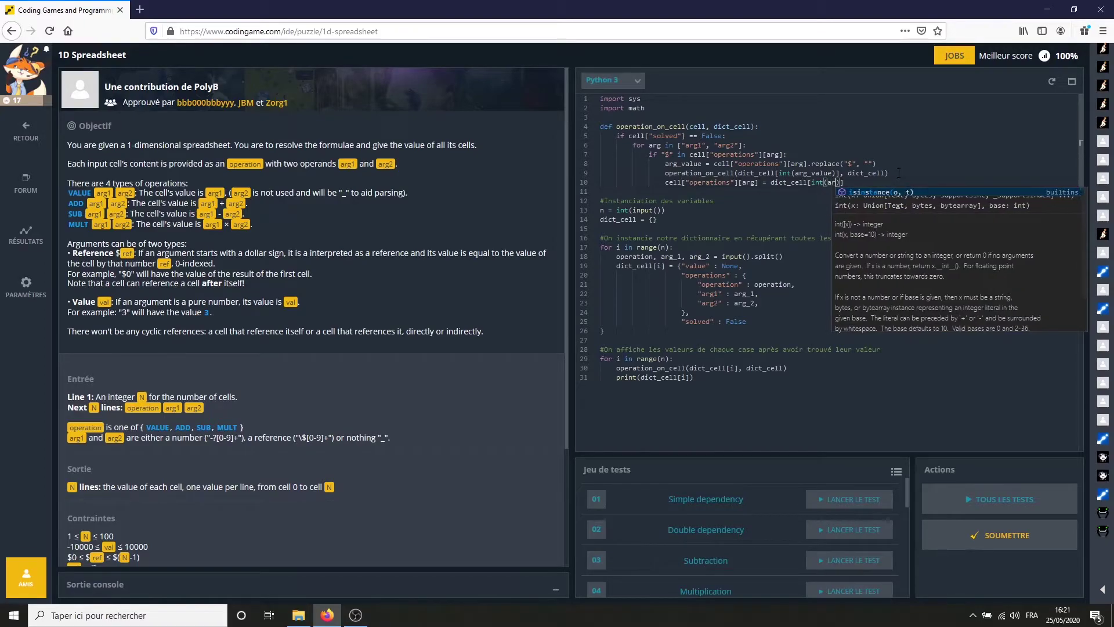
{"action": "type", "text": "g_value"}
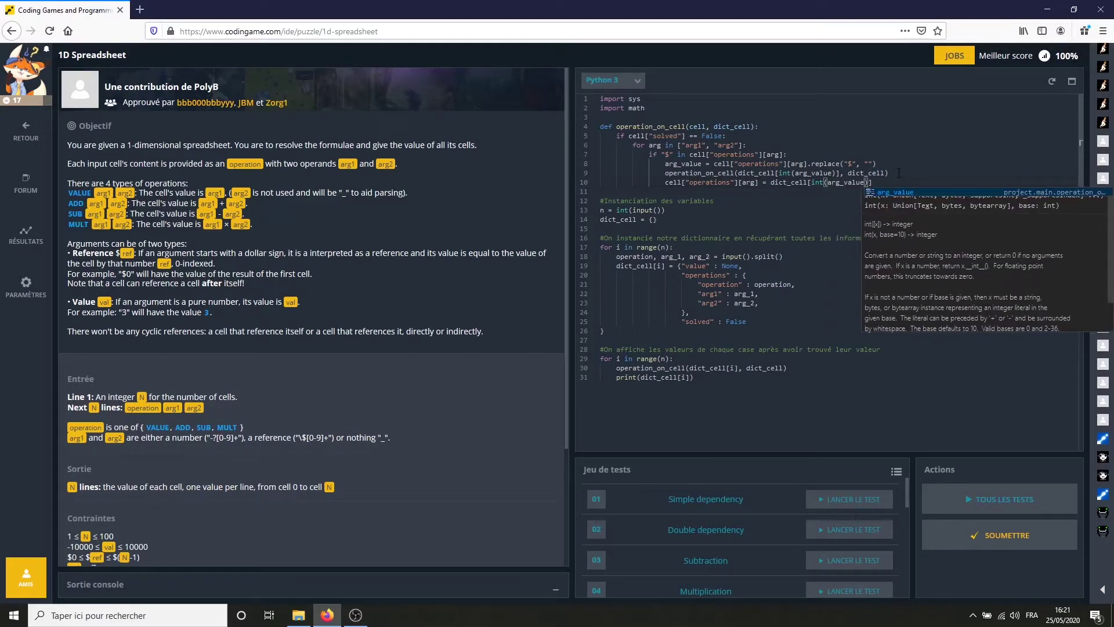
{"action": "type", "text": ")][\""}
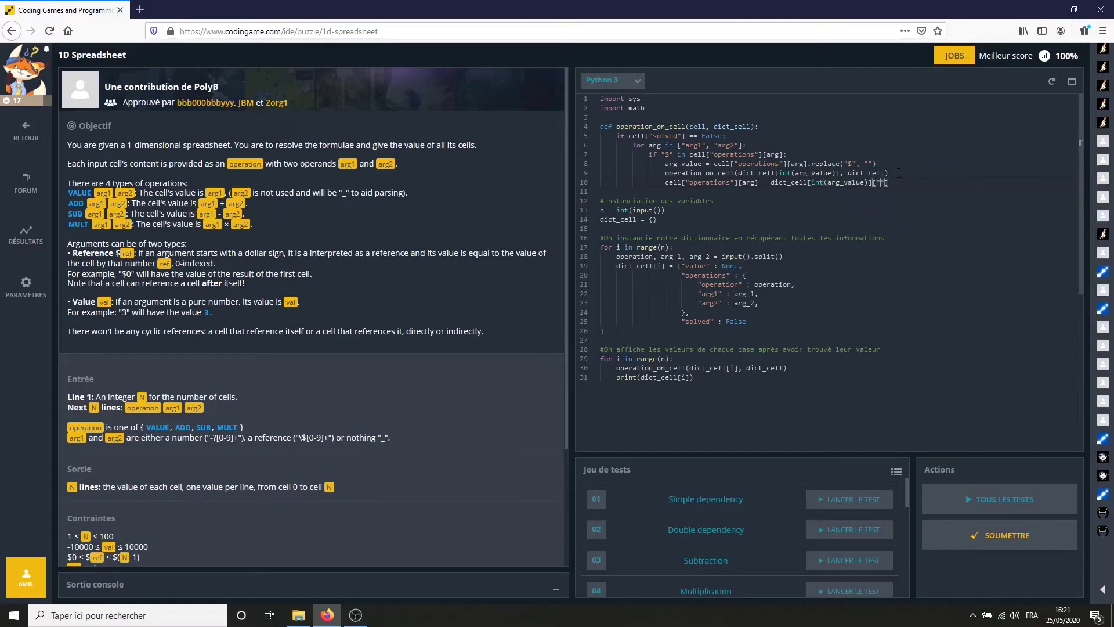
{"action": "type", "text": "value"}
{"action": "left_click_drag", "start_coordinate": [877, 183], "coordinate": [812, 182]}
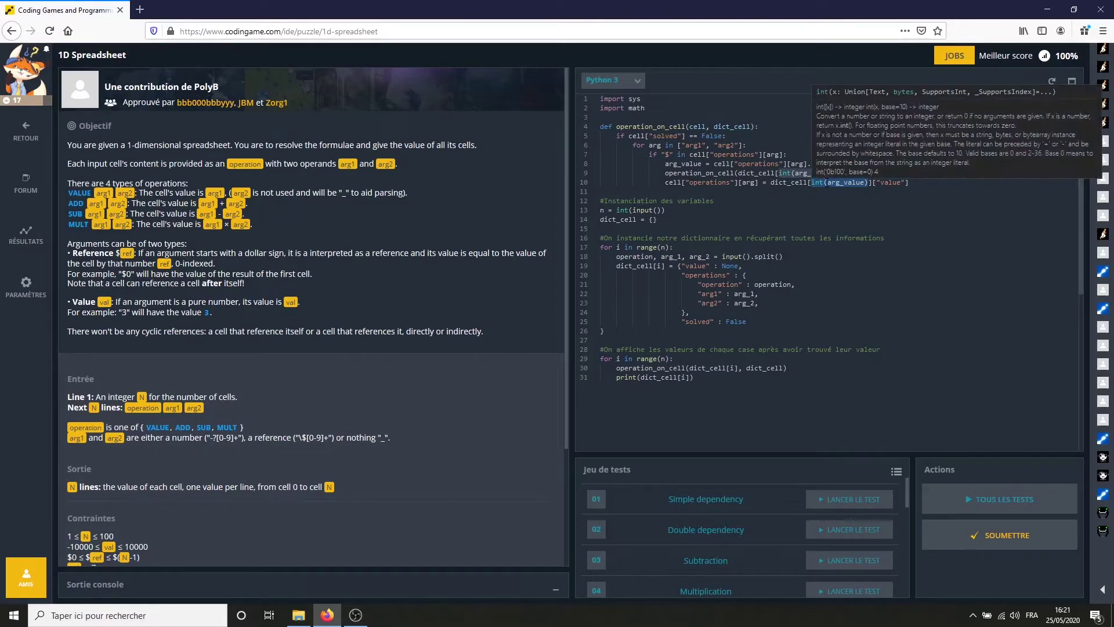
{"action": "left_click", "coordinate": [892, 183]}
{"action": "key", "text": "End"}
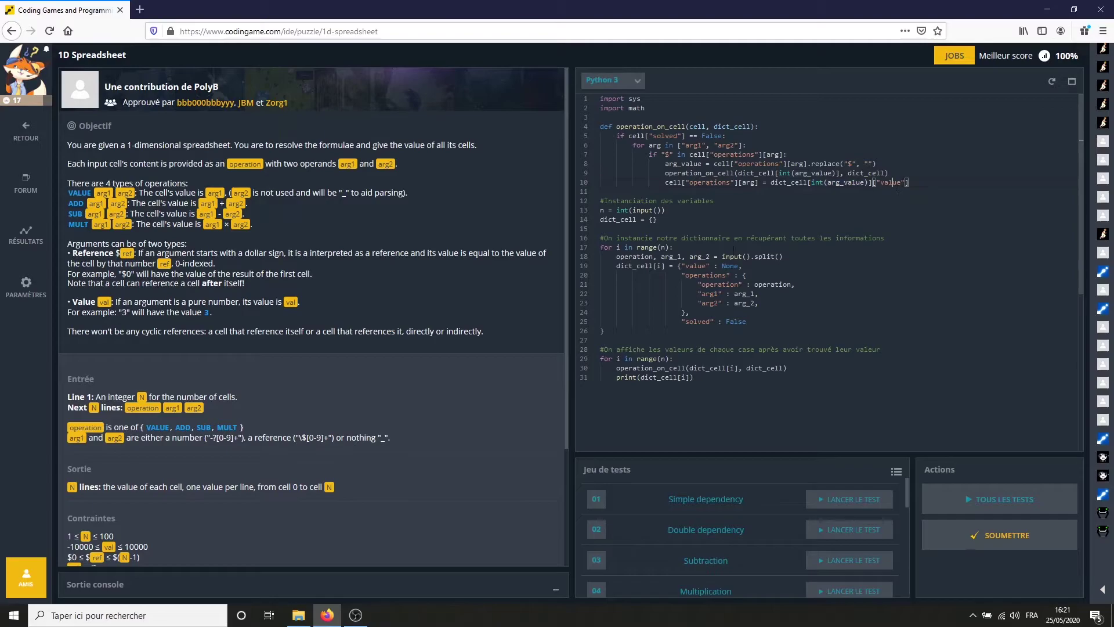
{"action": "left_click_drag", "start_coordinate": [711, 265], "coordinate": [682, 266]}
{"action": "left_click", "coordinate": [959, 180]}
{"action": "key", "text": "Return"}
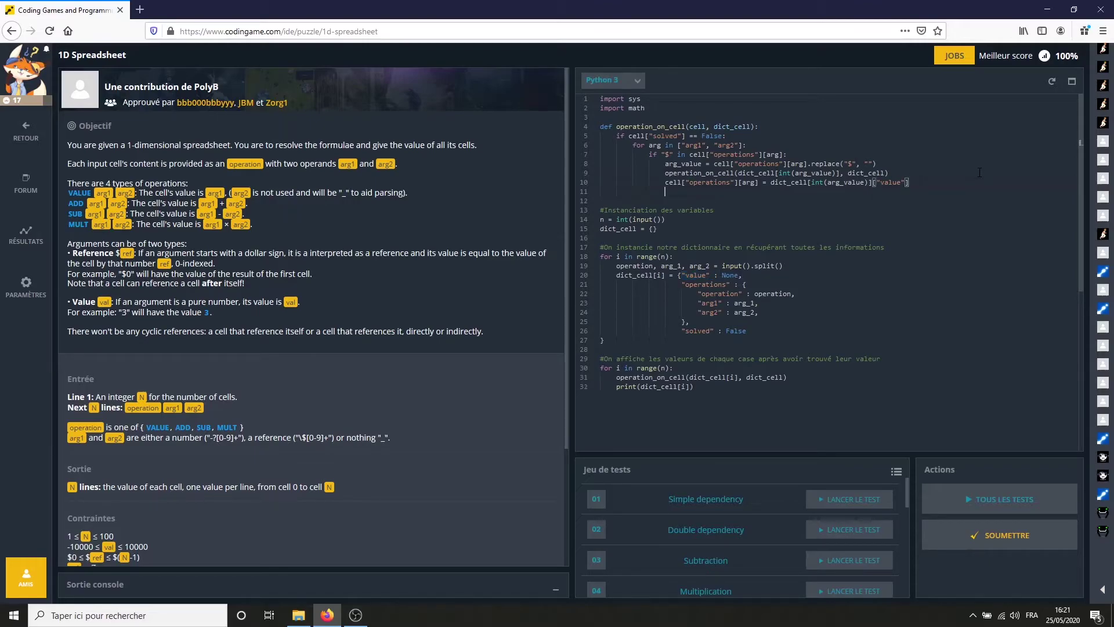
{"action": "key", "text": "Return"}
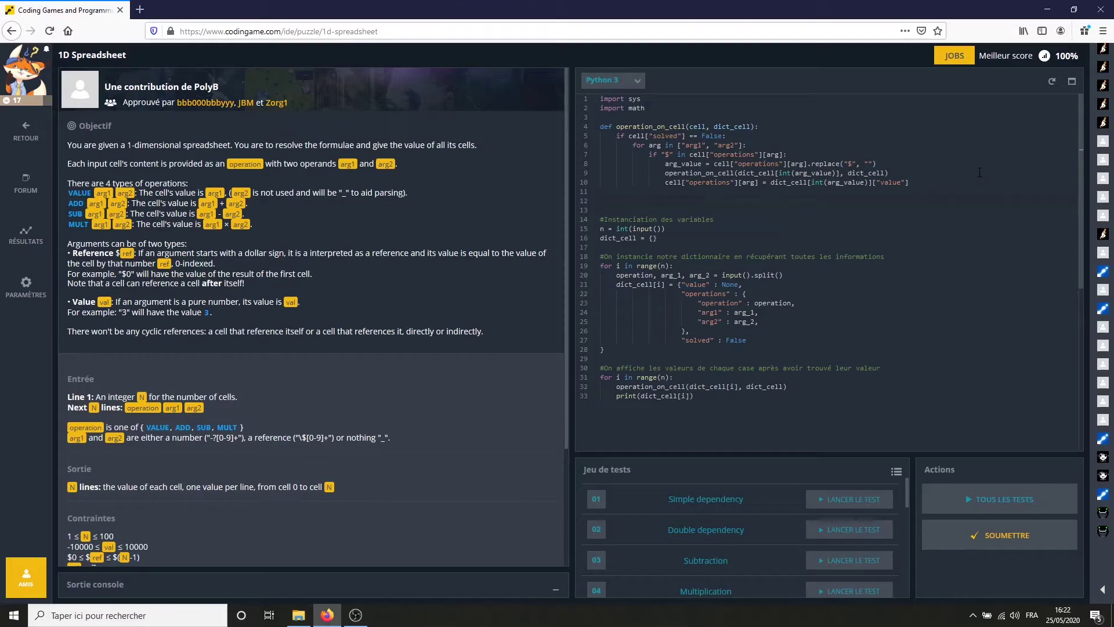
Step: Add if operation == "VALUE": setting cell["value"] = cell["operations"]["arg1"]
{"action": "type", "text": "if cel"}
{"action": "type", "text": "l["}
{"action": "type", "text": "\"operations\""}
{"action": "type", "text": "][\"operation\"]"}
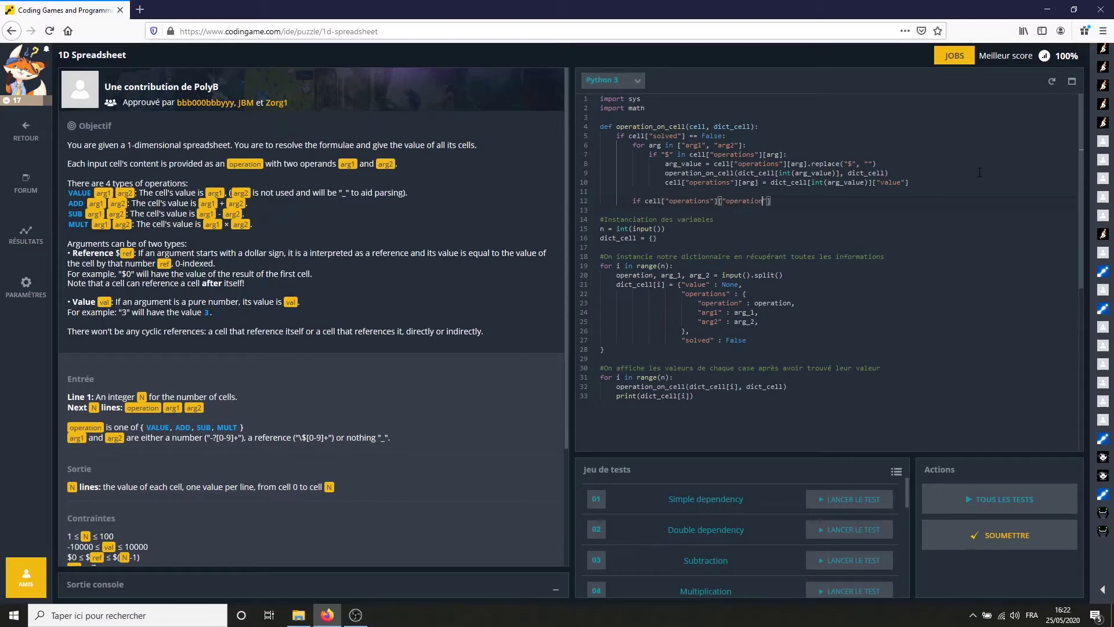
{"action": "type", "text": " == \""}
{"action": "type", "text": "VALUE"}
{"action": "type", "text": "\":"}
{"action": "key", "text": "Return"}
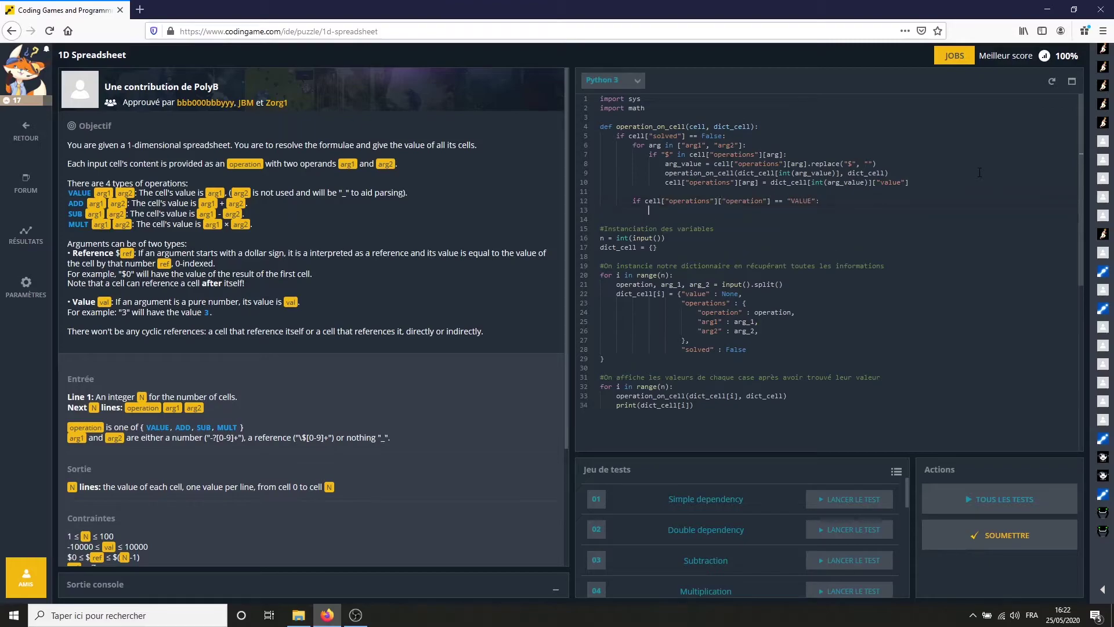
{"action": "type", "text": "cell[#va"}
{"action": "key", "text": "BackSpace"}
{"action": "key", "text": "BackSpace"}
{"action": "key", "text": "BackSpace"}
{"action": "type", "text": "\"value"}
{"action": "type", "text": "\"] = cel"}
{"action": "type", "text": "l[\"operatio"}
{"action": "type", "text": "ns"}
{"action": "type", "text": "][\"ae"}
{"action": "type", "text": "rg1"}
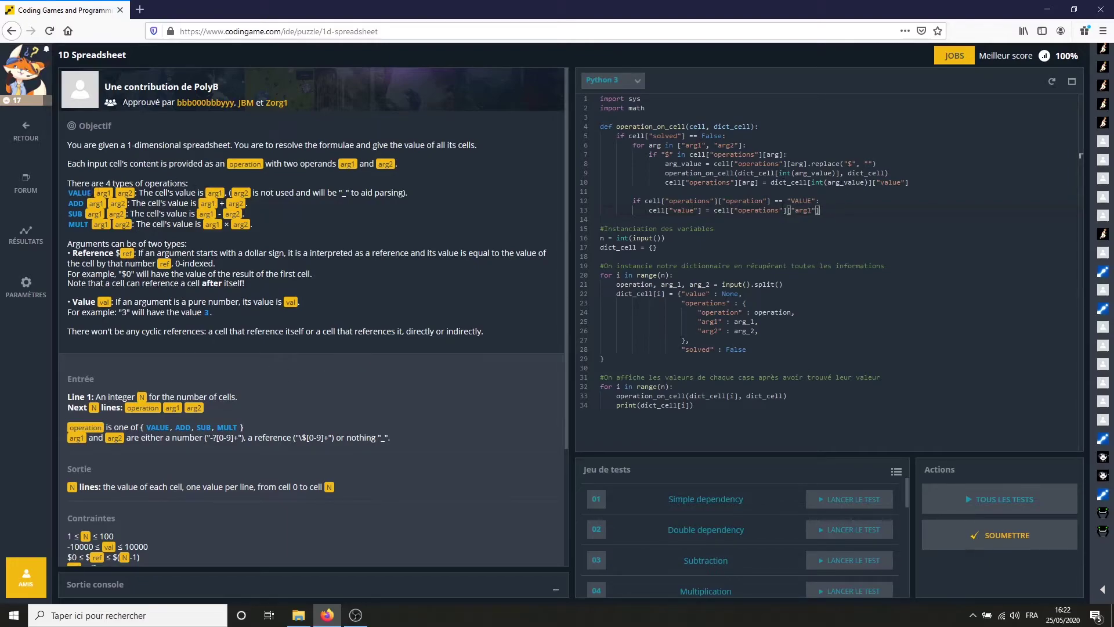
{"action": "double_click", "coordinate": [216, 193]}
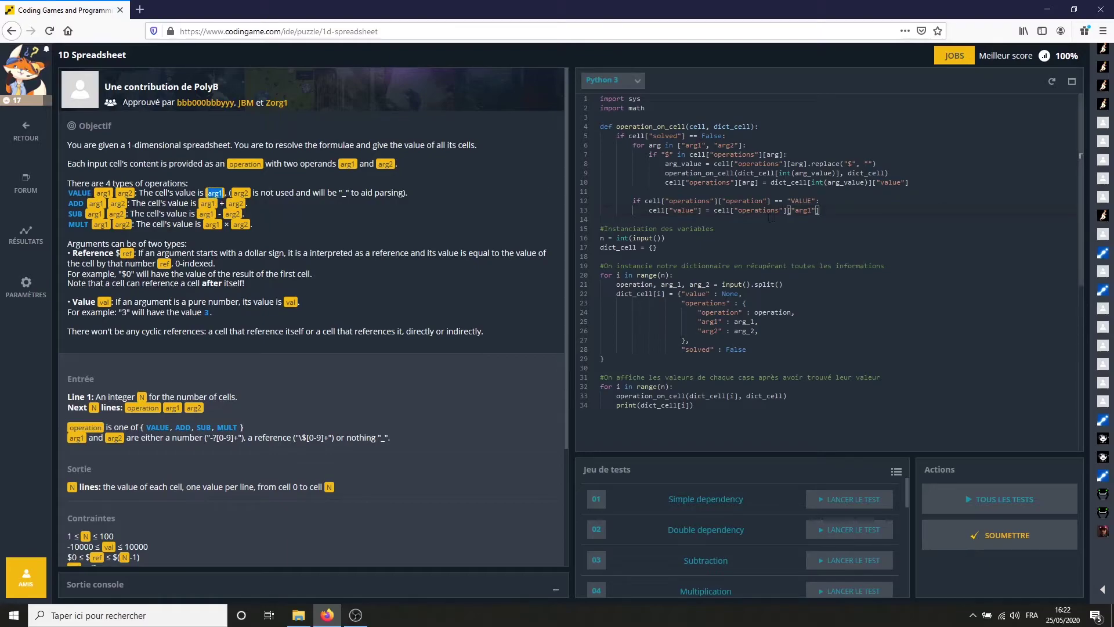
{"action": "left_click", "coordinate": [824, 204]}
Step: Add an elif for "ADD" setting cell["value"] to int(arg1) + int(arg2)
{"action": "key", "text": "Return"}
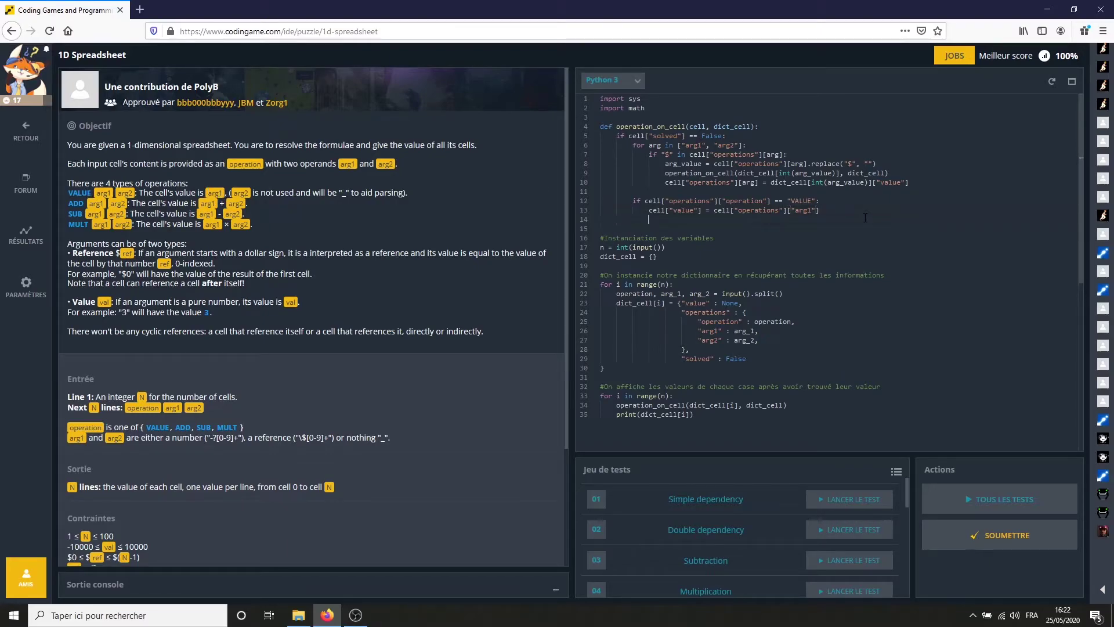
{"action": "key", "text": "Return"}
{"action": "type", "text": "elif "}
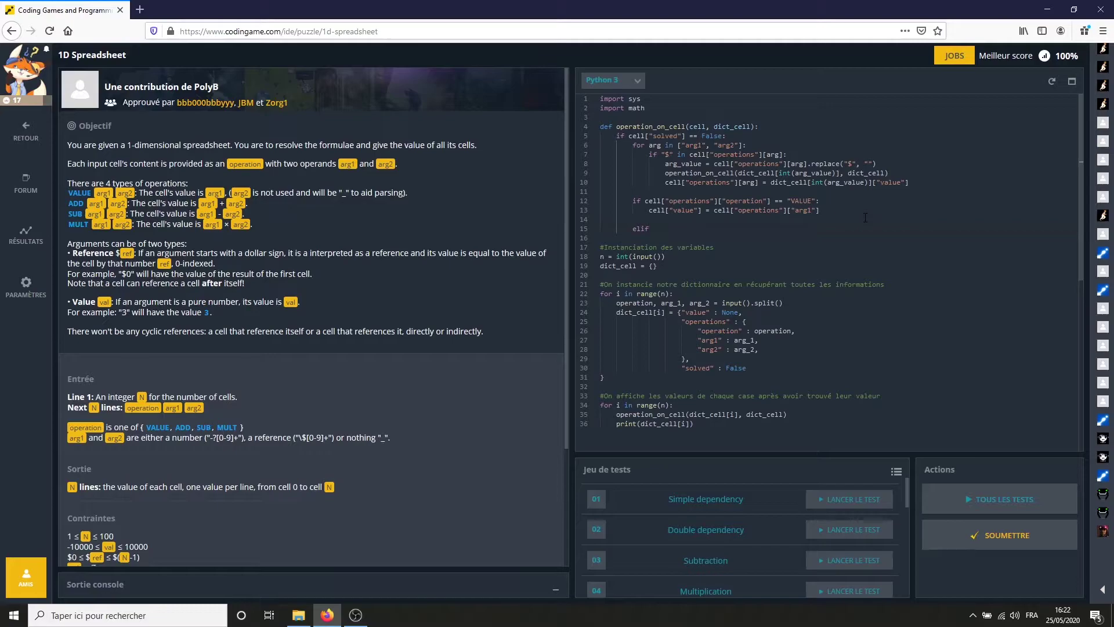
{"action": "type", "text": "cell[\""}
{"action": "type", "text": "operations\"]"}
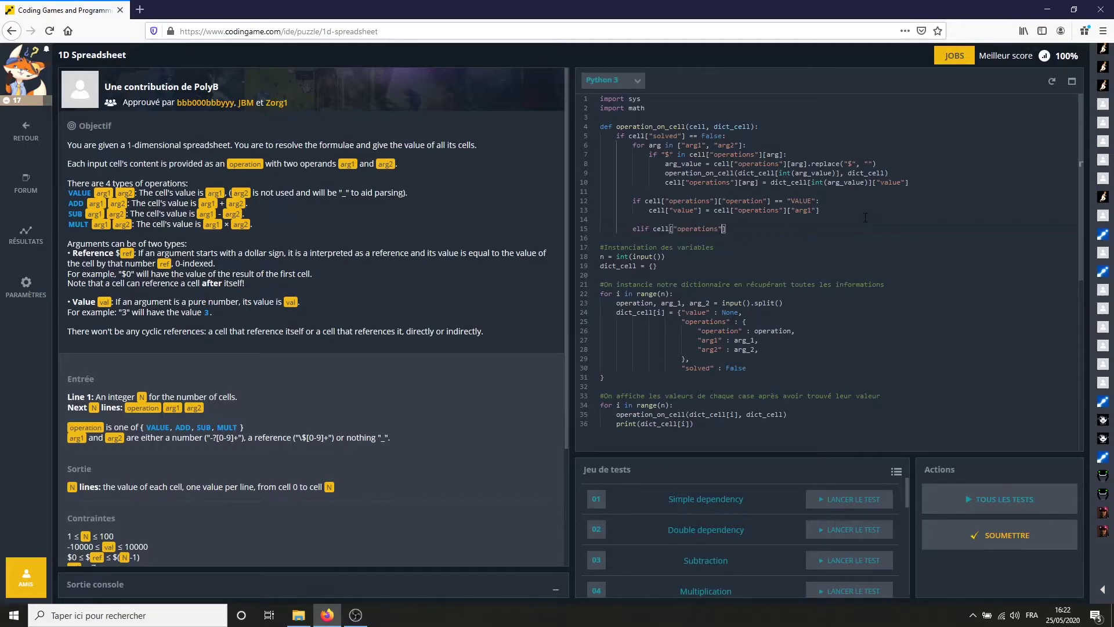
{"action": "type", "text": "[\"operation\""}
{"action": "type", "text": "] == \""}
{"action": "type", "text": "ADD\":"}
{"action": "key", "text": "Return"}
{"action": "type", "text": "cell"}
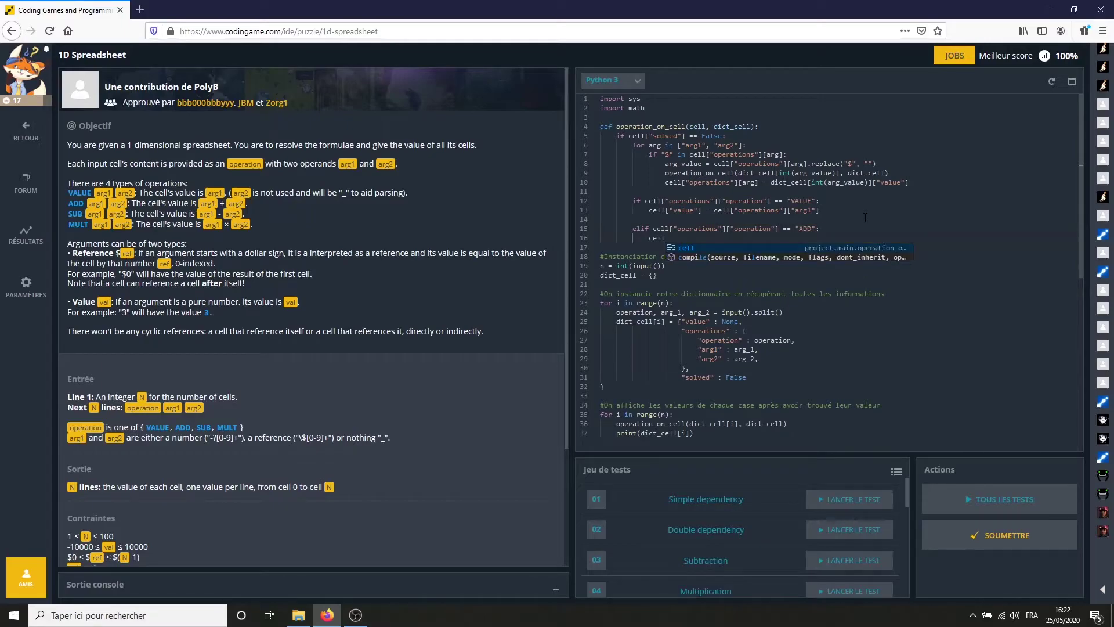
{"action": "type", "text": "[\"value\""}
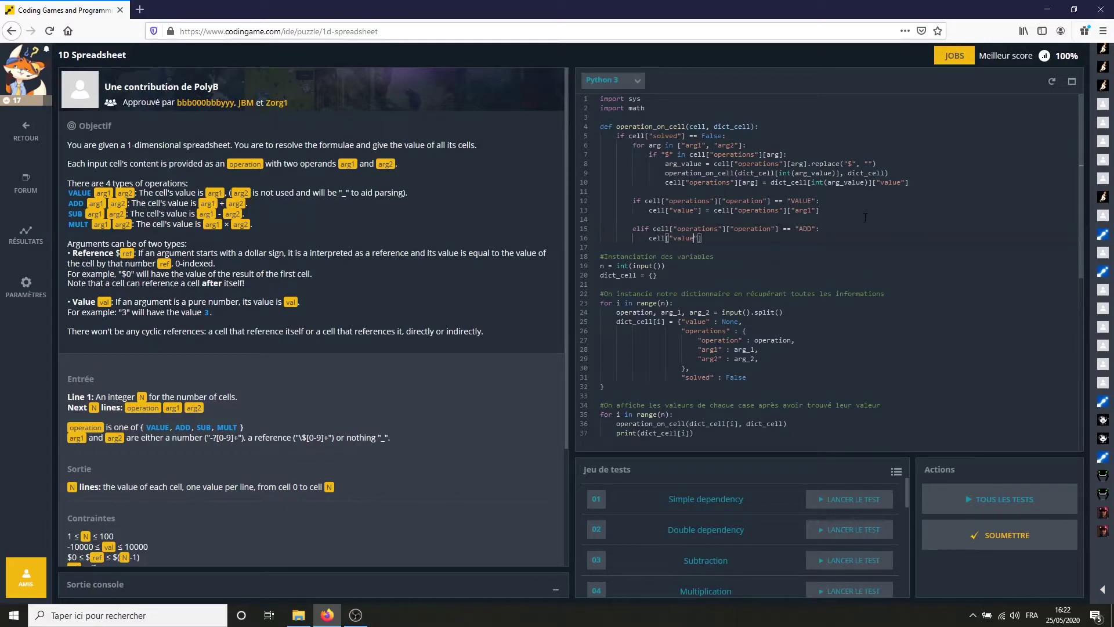
{"action": "type", "text": "] = "}
{"action": "type", "text": "int"}
{"action": "type", "text": "(cell"}
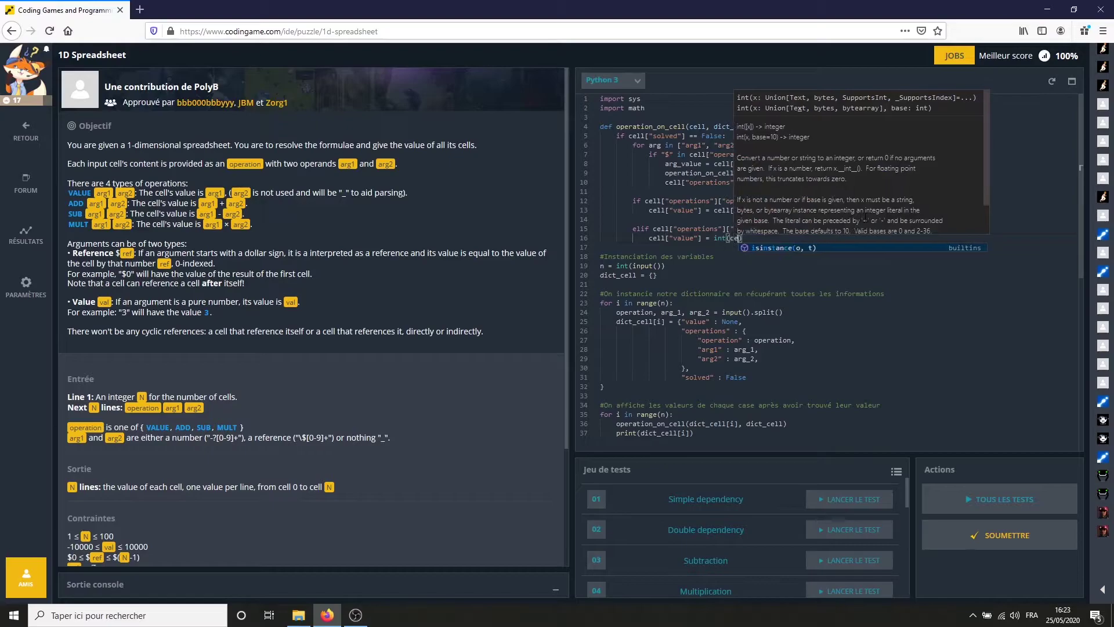
{"action": "type", "text": "[\"operat"}
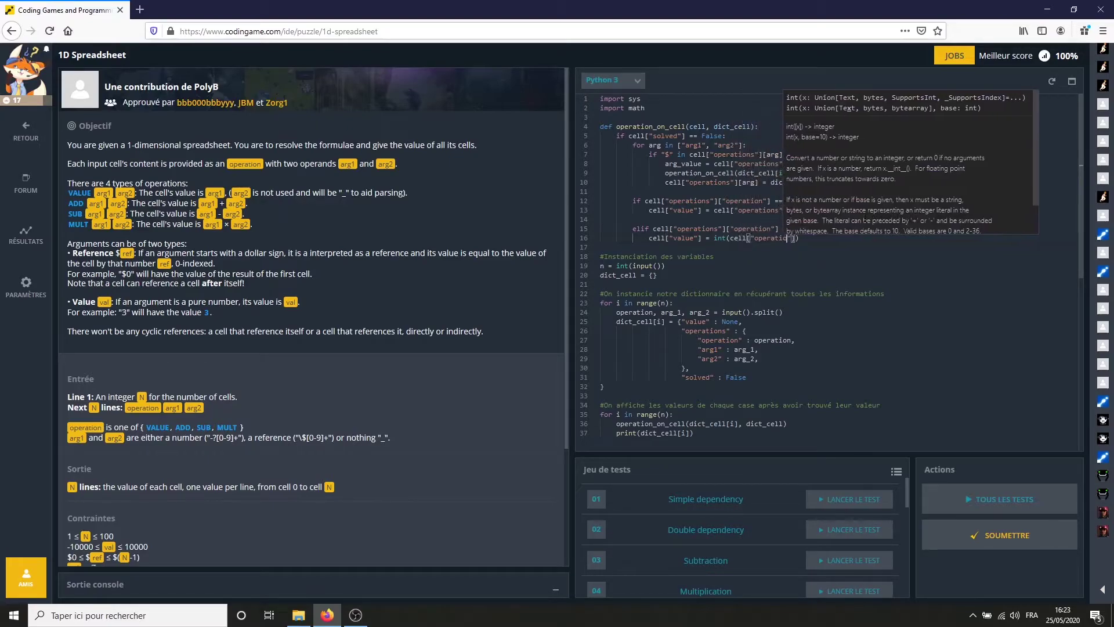
{"action": "type", "text": "ions\"]"}
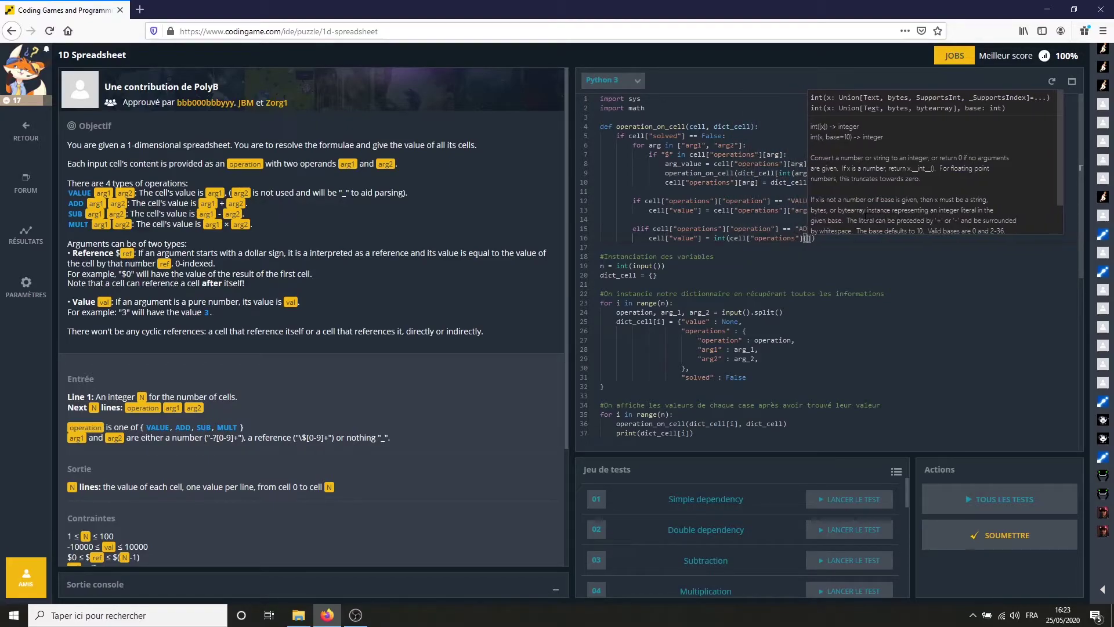
{"action": "type", "text": "[\"arg"}
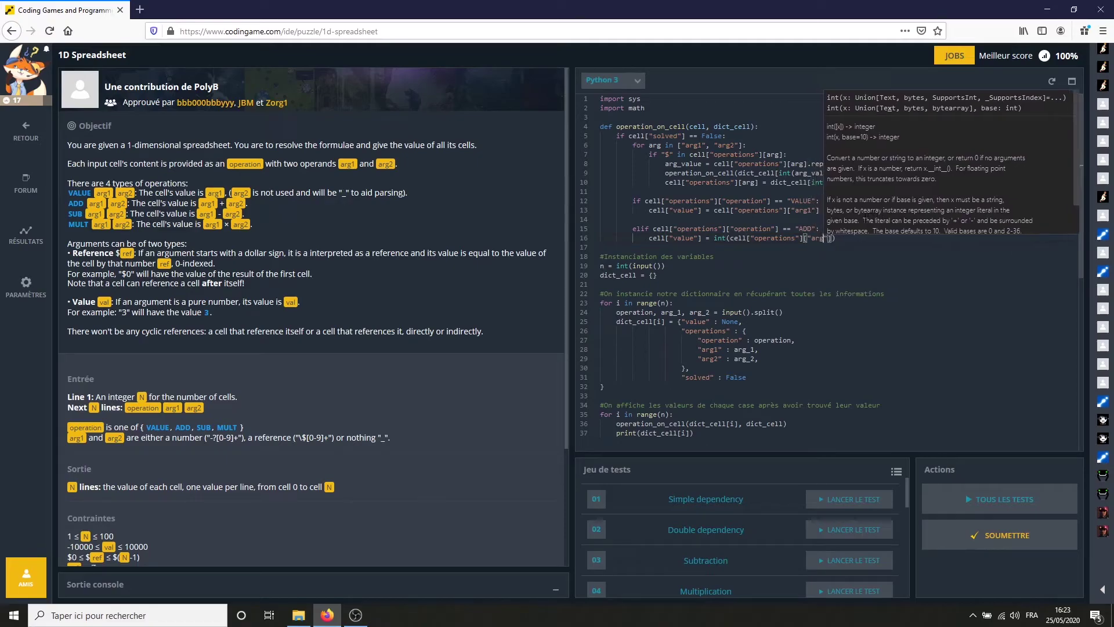
{"action": "type", "text": "1\"]"}
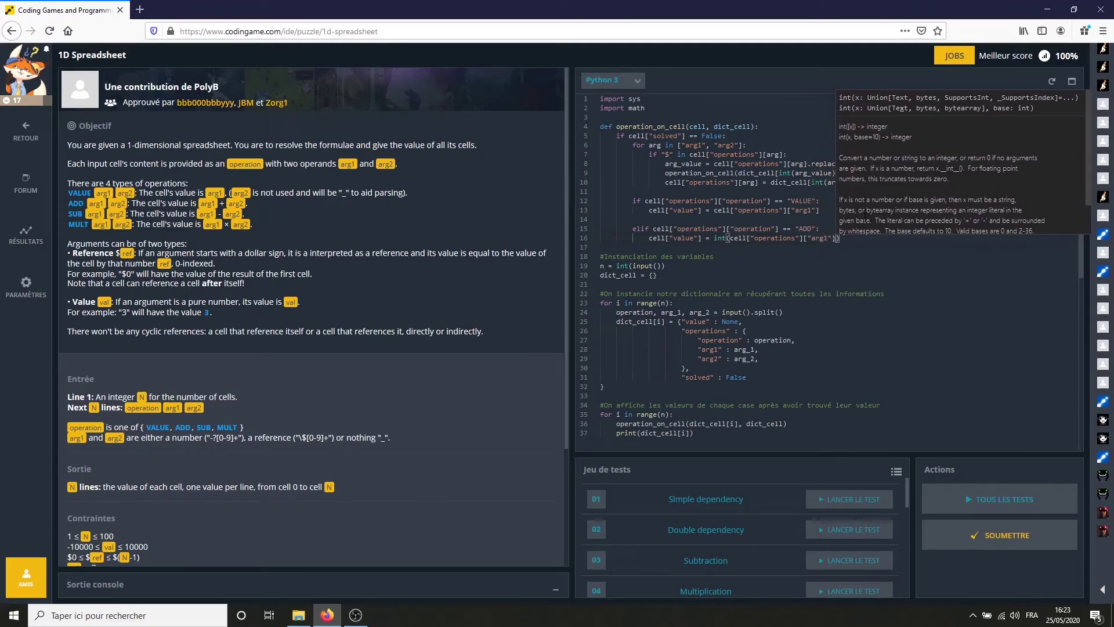
{"action": "type", "text": ") + i"}
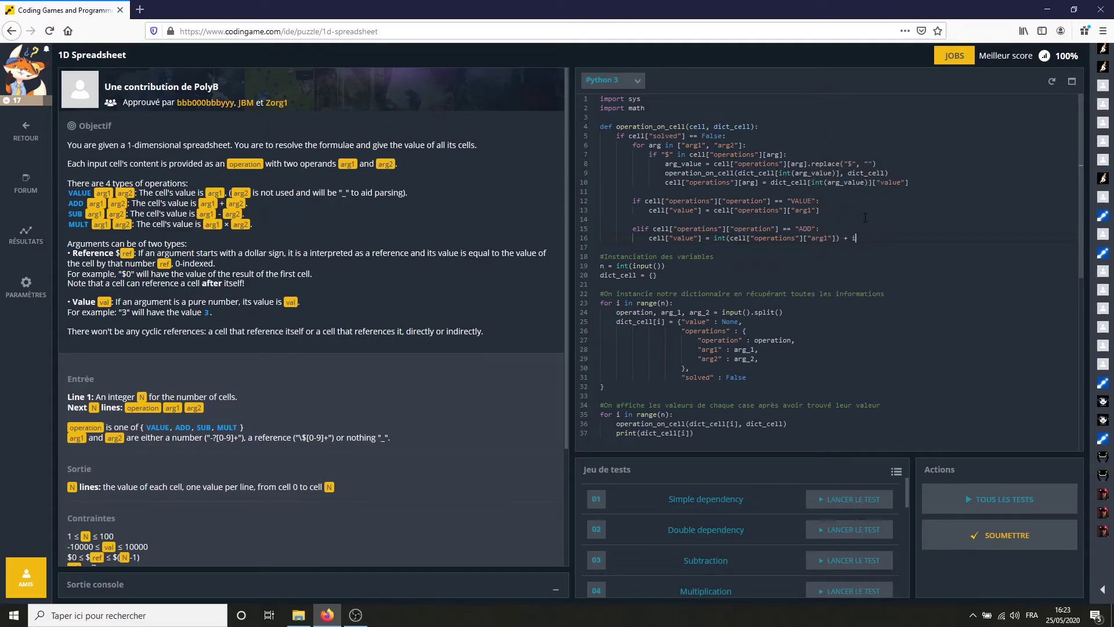
{"action": "type", "text": "nt(cell"}
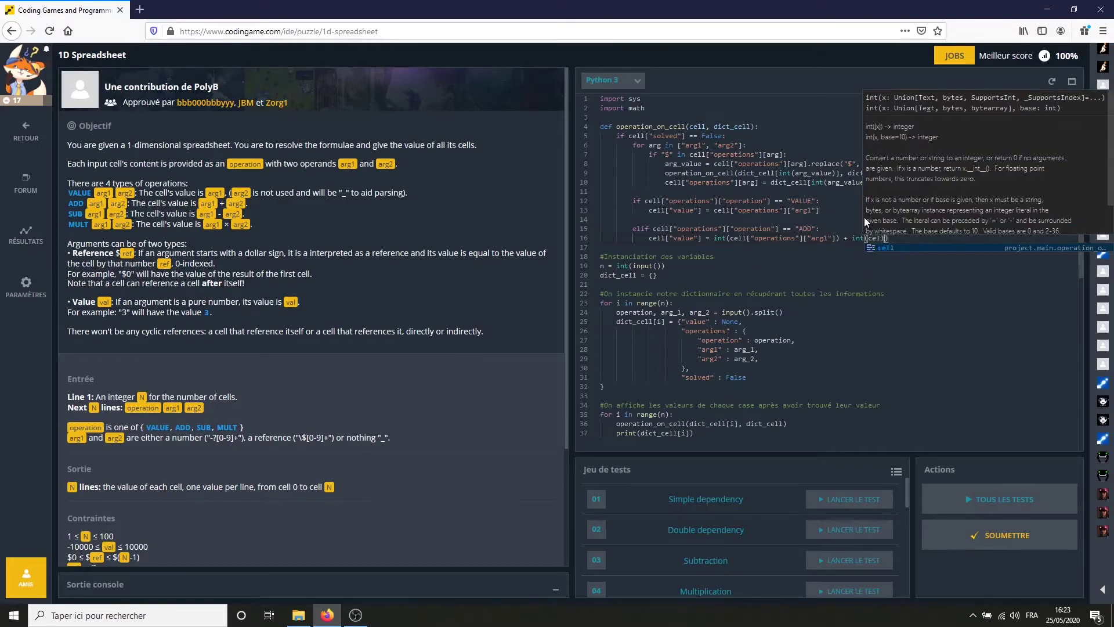
{"action": "type", "text": "[\"operation"}
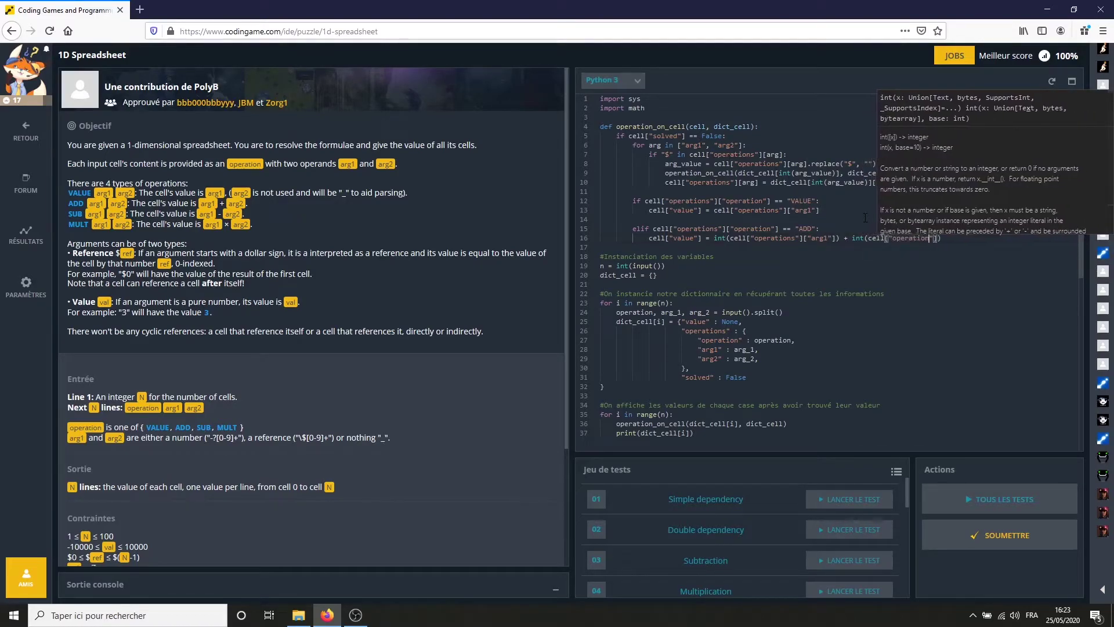
{"action": "type", "text": "s\"][\""}
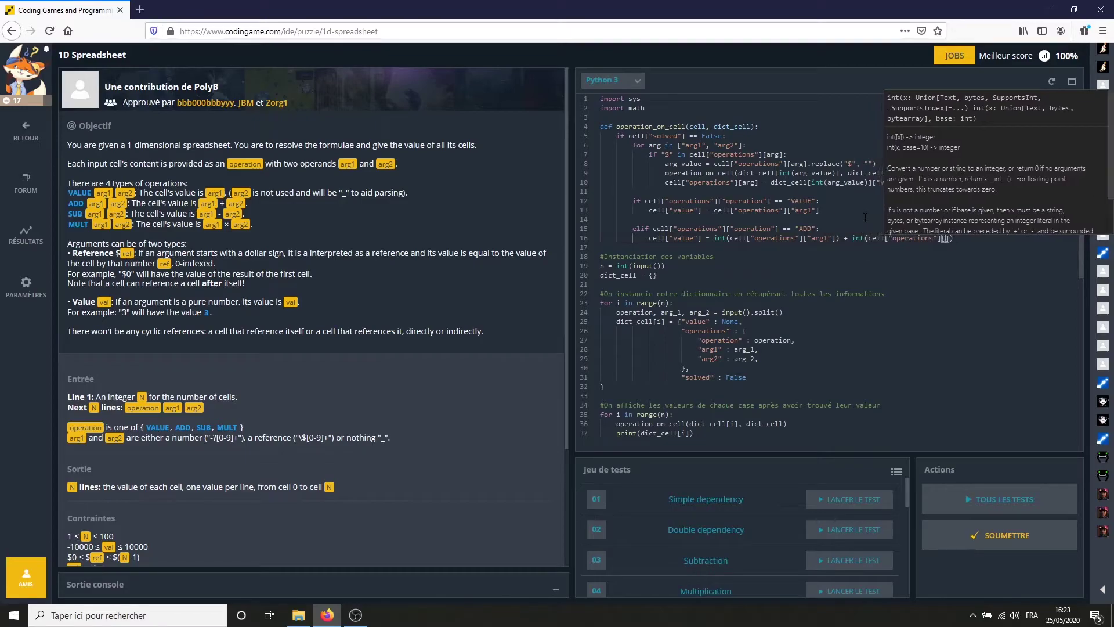
{"action": "type", "text": "arg"}
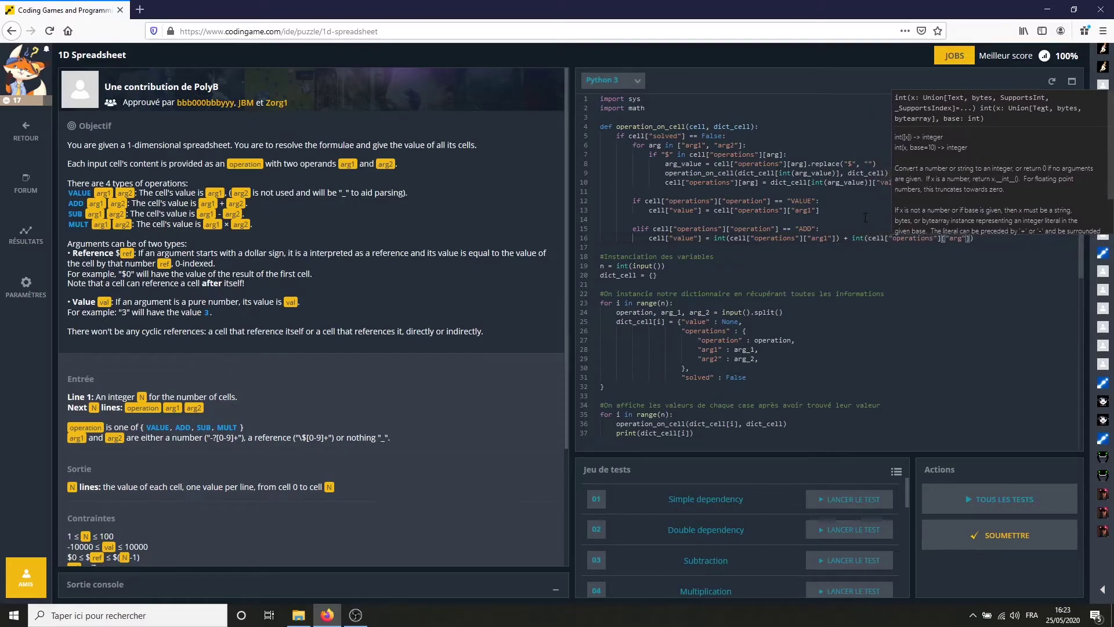
{"action": "type", "text": "2"}
{"action": "left_click", "coordinate": [820, 241]}
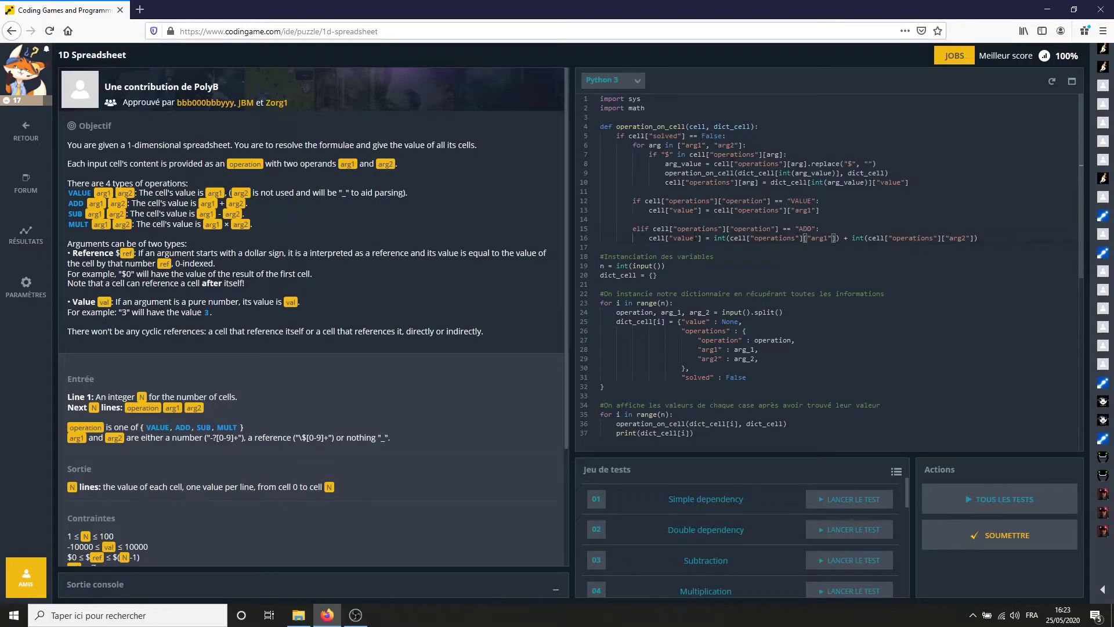
{"action": "left_click", "coordinate": [1004, 236]}
{"action": "left_click_drag", "start_coordinate": [999, 237], "coordinate": [714, 237]}
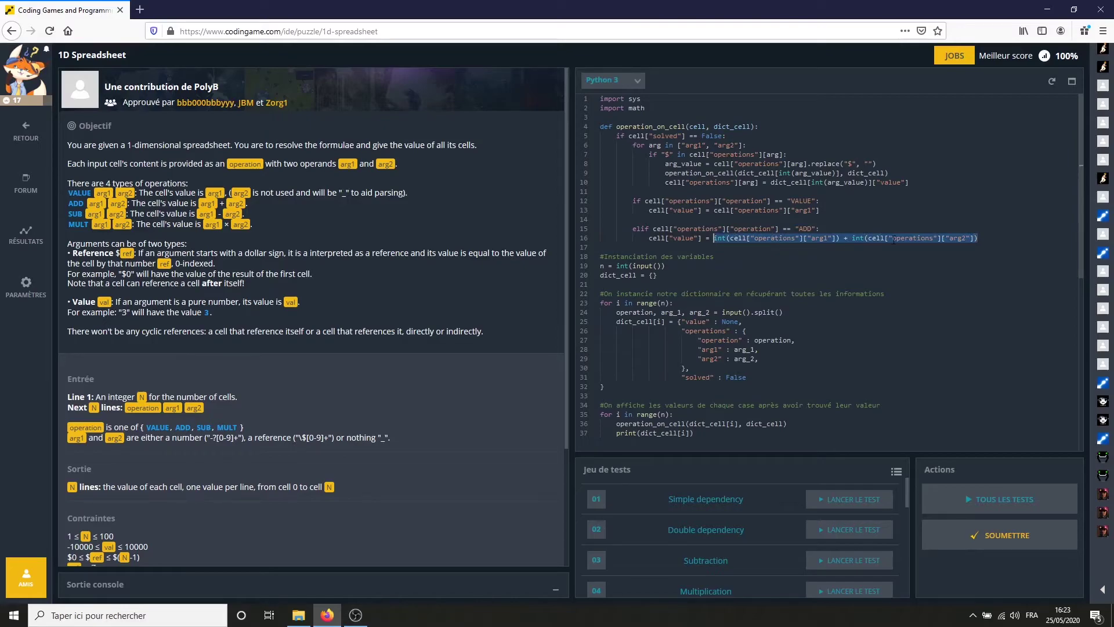
{"action": "left_click", "coordinate": [987, 238]}
{"action": "left_click", "coordinate": [685, 238], "text": "shift"}
Step: Duplicate the ADD elif block and change its condition to "SUB"
{"action": "left_click", "coordinate": [577, 232], "text": "shift"}
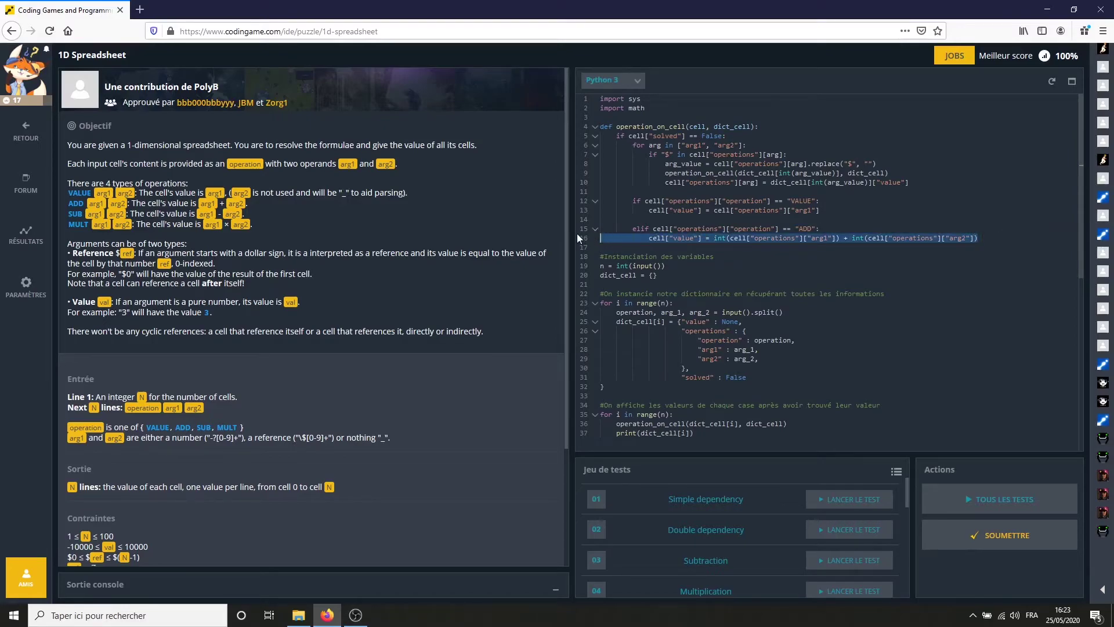
{"action": "left_click", "coordinate": [1011, 236]}
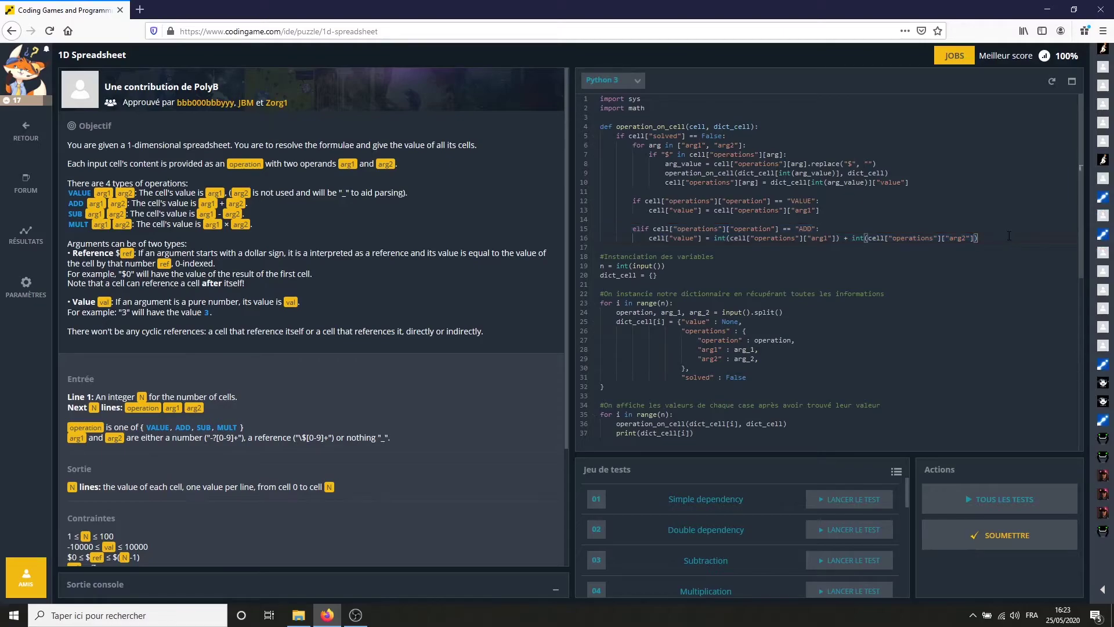
{"action": "key", "text": "Return"}
{"action": "key", "text": "Return"}
{"action": "type", "text": "elif cell[\"operations\"][\"operation\"] == \"ADD\":             cell[\"value\"] = int(cell[\"operations\"][\"arg1\"]) + int(cell[\"operations\"][\"arg2\"])"}
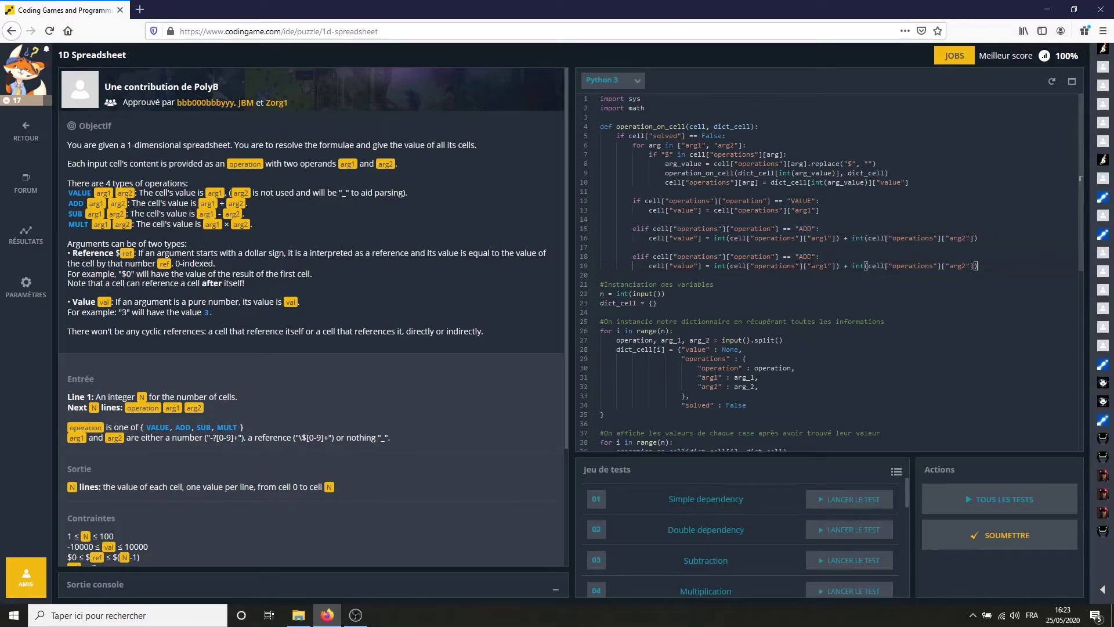
{"action": "key", "text": "Up"}
{"action": "key", "text": "Left"}
{"action": "key", "text": "Left"}
{"action": "key", "text": "BackSpace"}
{"action": "key", "text": "BackSpace"}
{"action": "key", "text": "BackSpace"}
{"action": "type", "text": "SUB"}
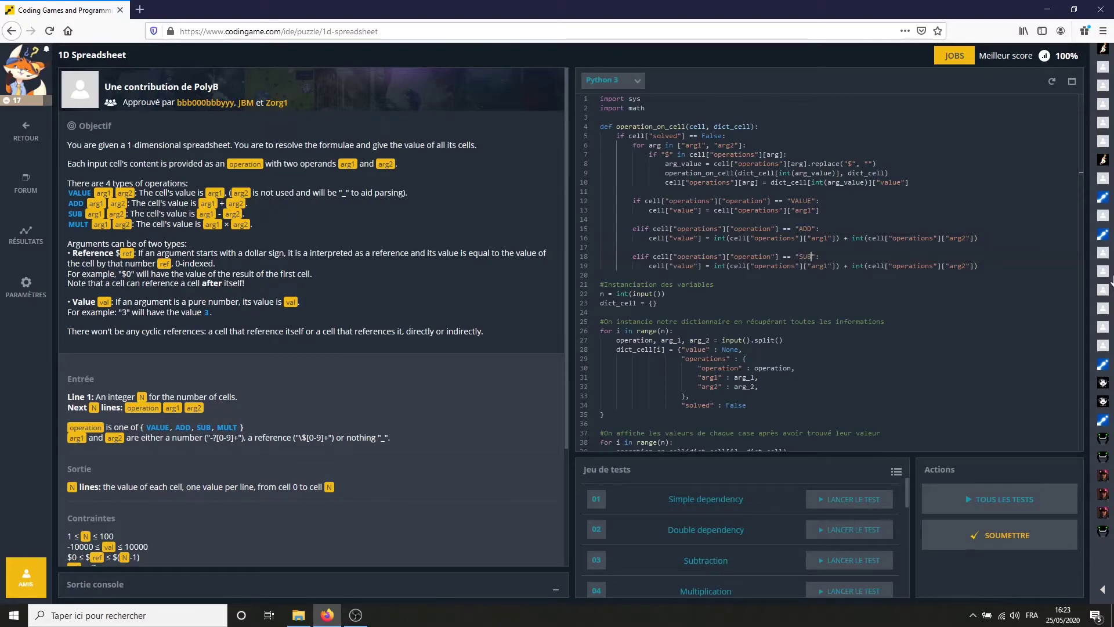
Step: Change + to - in the SUB assignment, so it computes int(arg1) - int(arg2)
{"action": "left_click", "coordinate": [848, 265]}
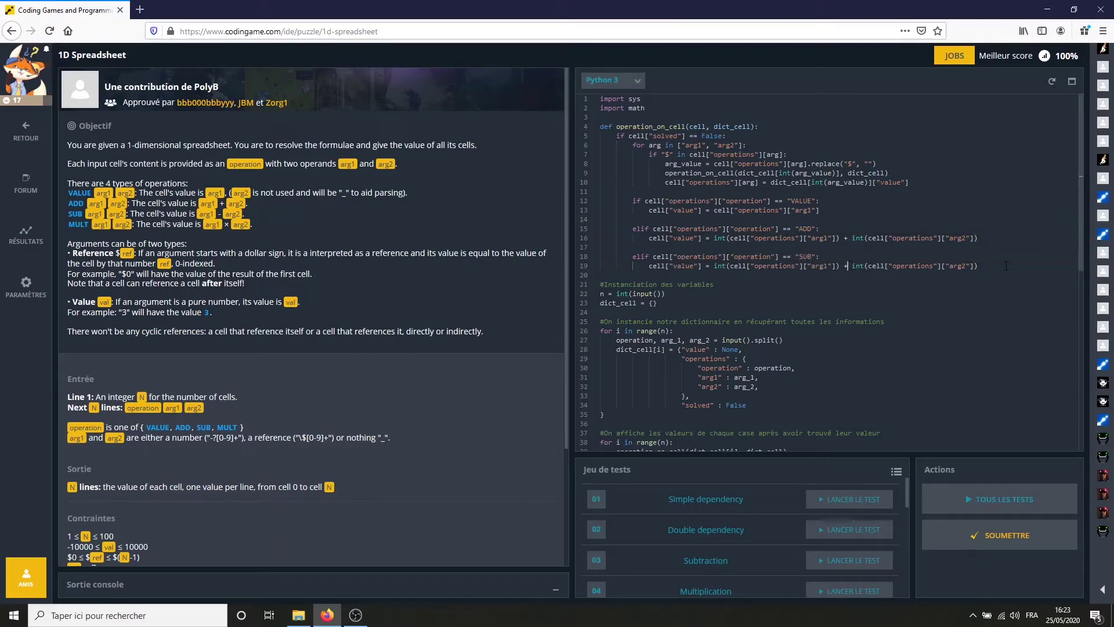
{"action": "key", "text": "BackSpace"}
{"action": "type", "text": "-"}
{"action": "left_click", "coordinate": [994, 267]}
{"action": "key", "text": "Return"}
{"action": "key", "text": "Return"}
Step: Add an else: branch setting cell["value"] to int(arg1) * int(arg2)
{"action": "key", "text": "BackSpace"}
{"action": "type", "text": "els"}
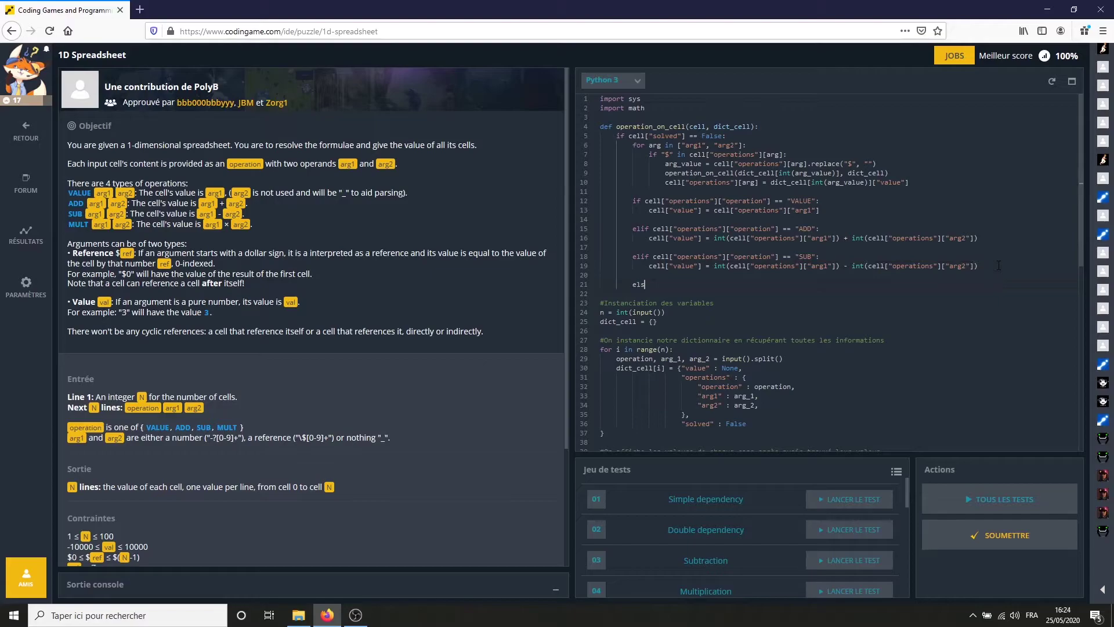
{"action": "type", "text": "e:"}
{"action": "key", "text": "Return"}
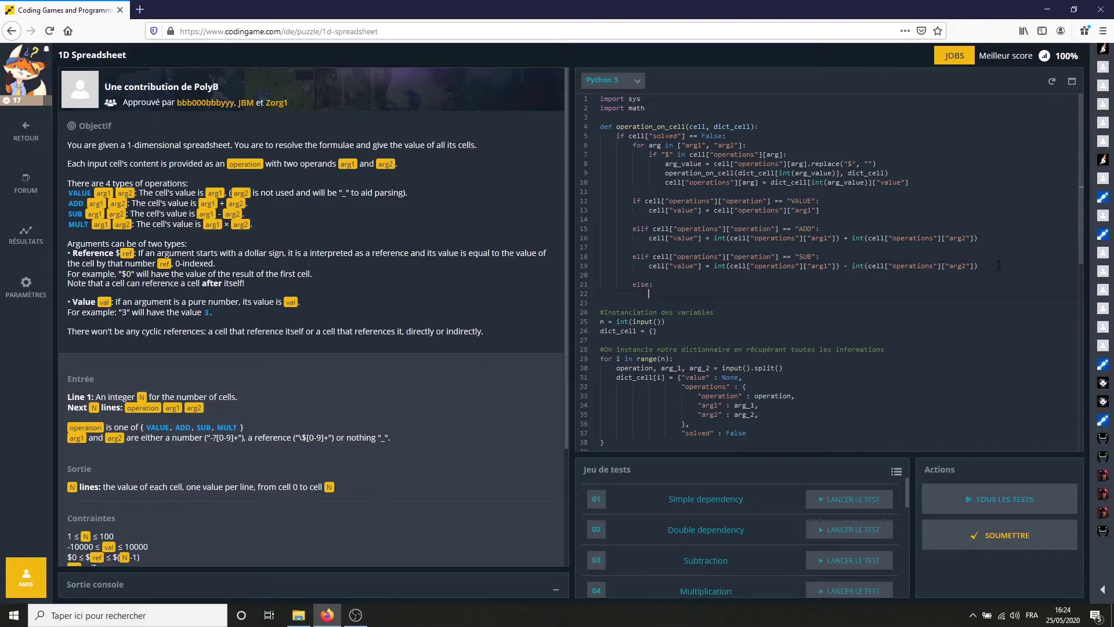
{"action": "type", "text": "elif cell[\"operations\"][\"operation\"] == \"ADD\":             cell[\"value\"] = int(cell[\"operations\"][\"arg1\"]) + int(cell[\"operations\"][\"arg2\"])"}
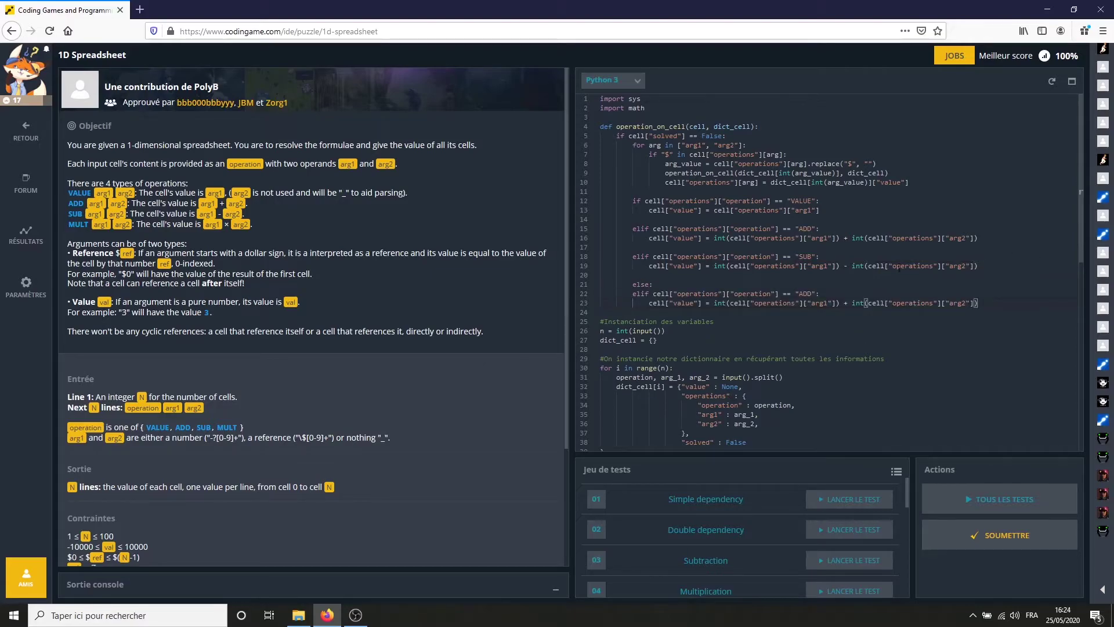
{"action": "left_click_drag", "start_coordinate": [820, 294], "coordinate": [586, 293]}
{"action": "key", "text": "BackSpace"}
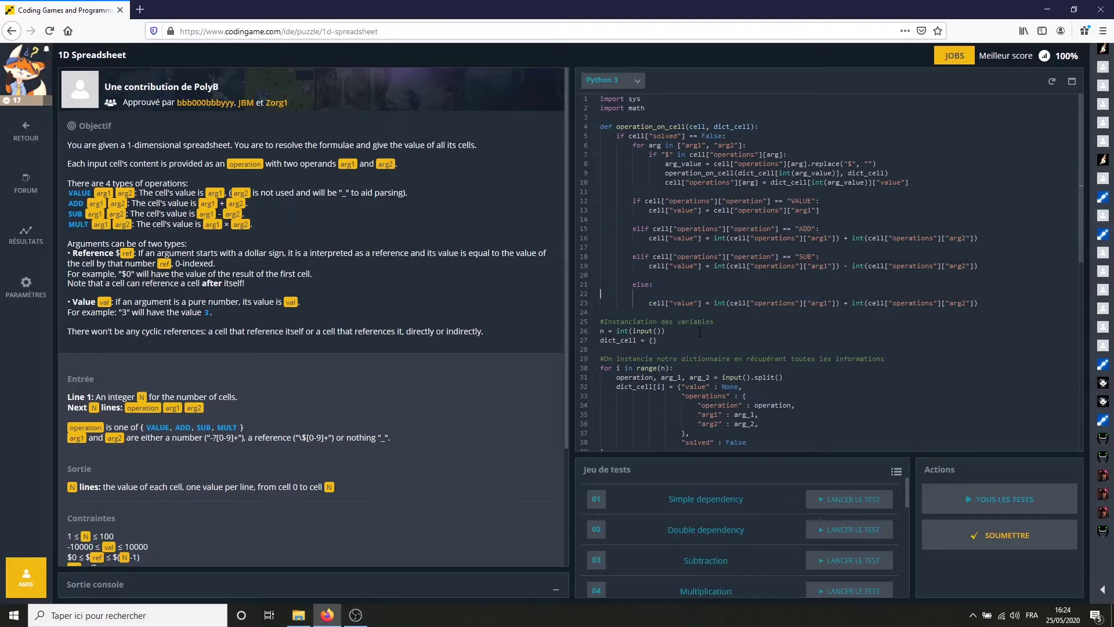
{"action": "key", "text": "BackSpace"}
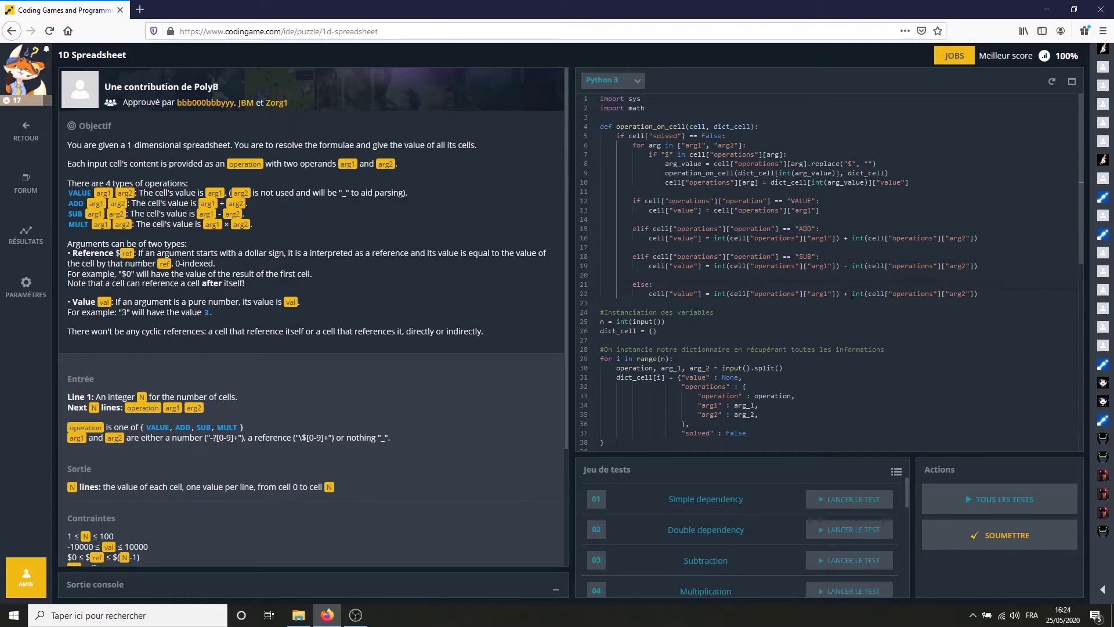
{"action": "left_click", "coordinate": [847, 293]}
{"action": "key", "text": "BackSpace"}
{"action": "type", "text": "*"}
Step: After the multiplication, set cell["solved"] = True
{"action": "left_click", "coordinate": [981, 298]}
{"action": "key", "text": "Return"}
{"action": "key", "text": "Return"}
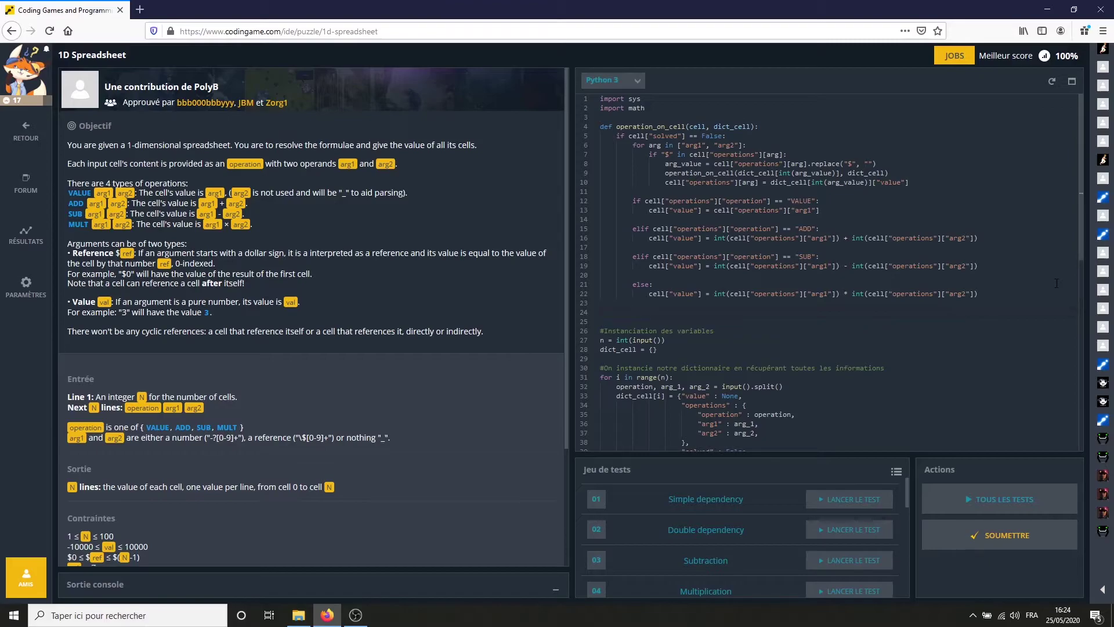
{"action": "type", "text": "cell[\"solved"}
{"action": "key", "text": "End"}
{"action": "type", "text": "= True"}
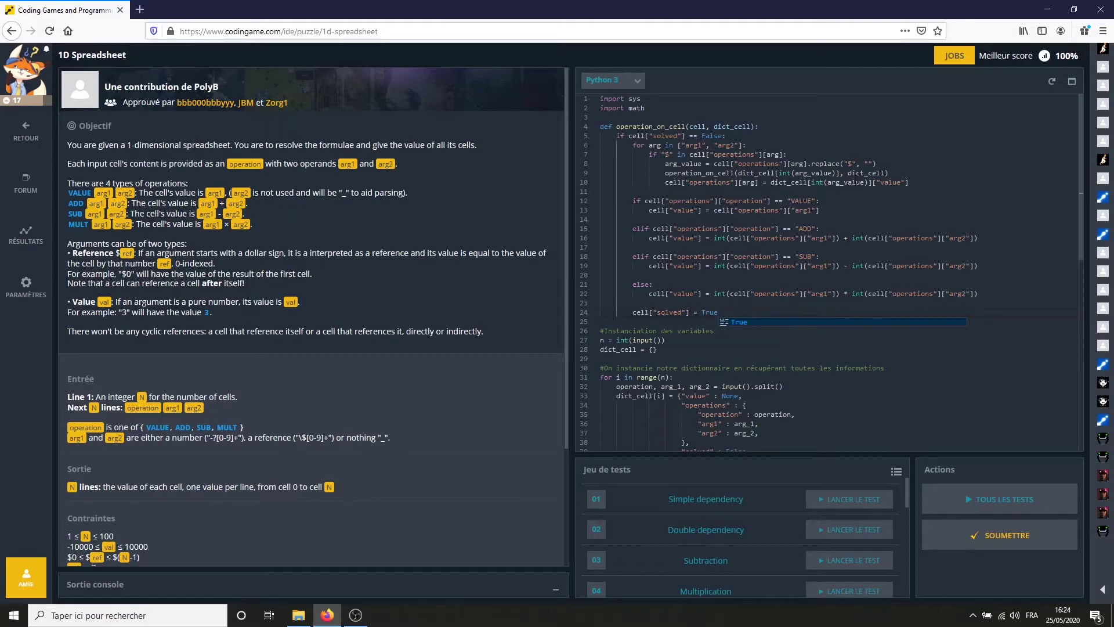
Step: Run the Simple dependency test, which fails because whole cell dictionaries are printed
{"action": "left_click", "coordinate": [902, 184]}
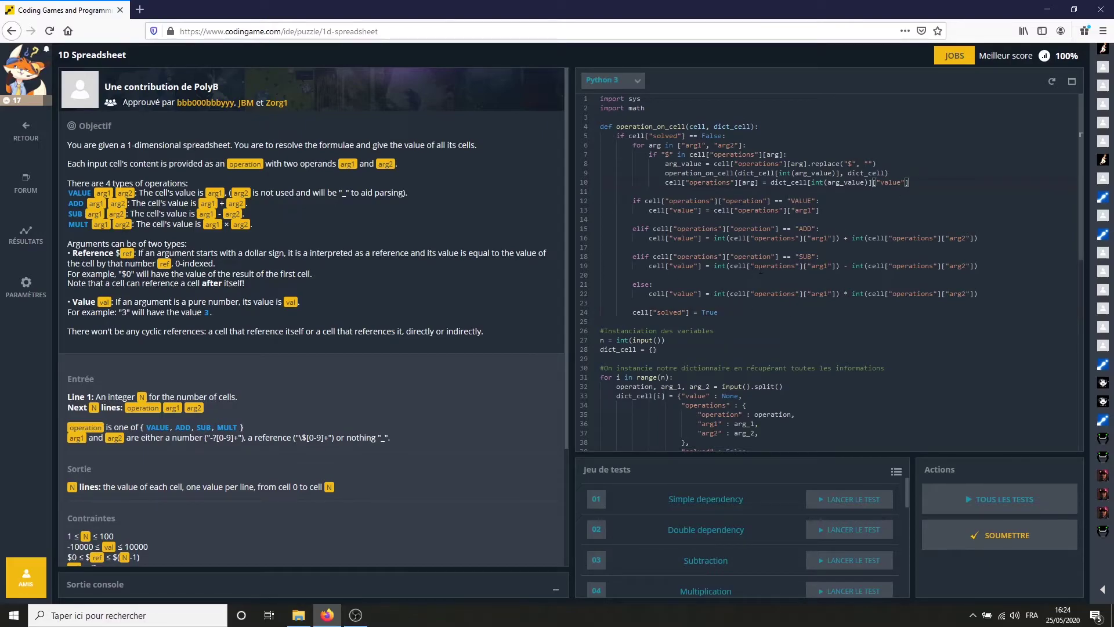
{"action": "scroll", "coordinate": [761, 270], "scroll_direction": "down", "scroll_amount": 3}
{"action": "scroll", "coordinate": [760, 270], "scroll_direction": "down", "scroll_amount": 3}
{"action": "left_click", "coordinate": [700, 312]}
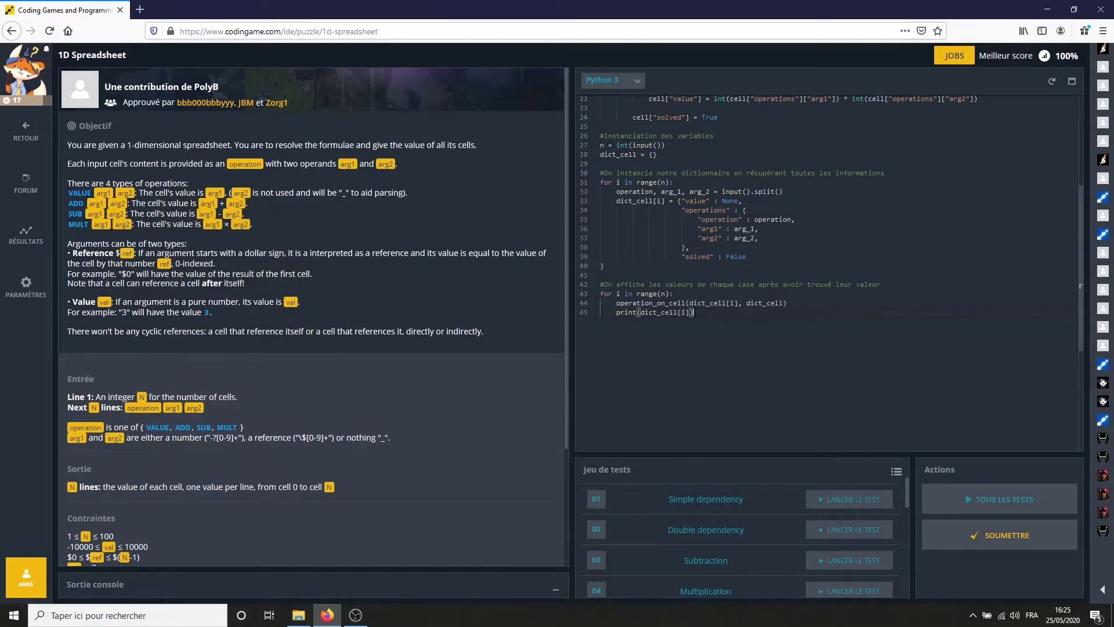
{"action": "left_click", "coordinate": [979, 502]}
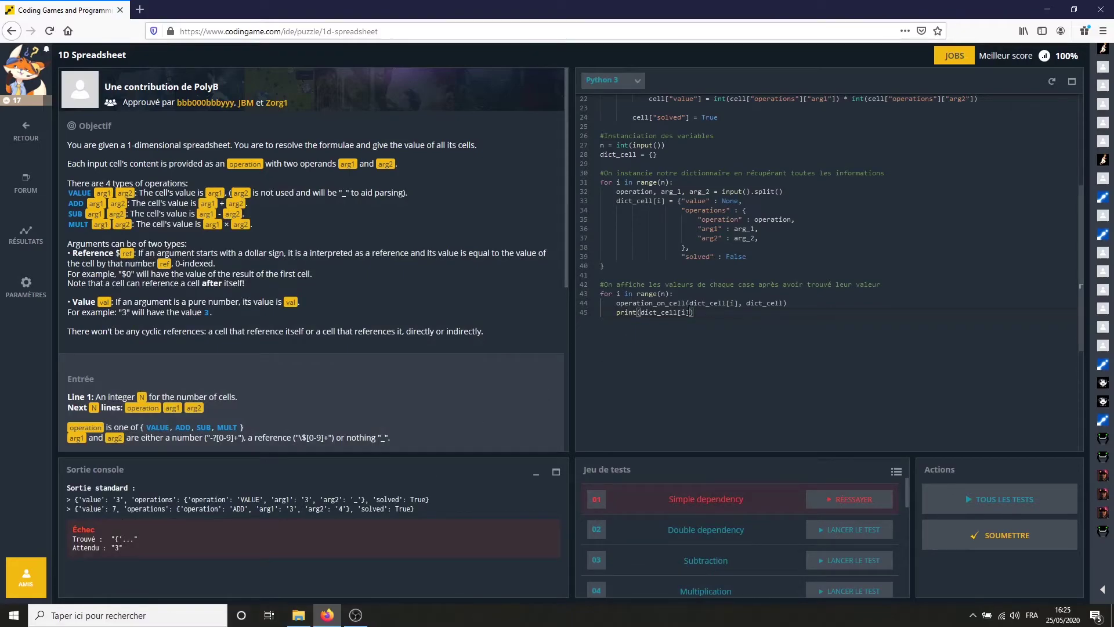
{"action": "key", "text": "Left"}
{"action": "key", "text": "Left"}
Step: Print dict_cell[i]["value"], pass all tests and submit the solution for a 100% score
{"action": "type", "text": "][\"v"}
{"action": "type", "text": "alue"}
{"action": "left_click", "coordinate": [961, 497]}
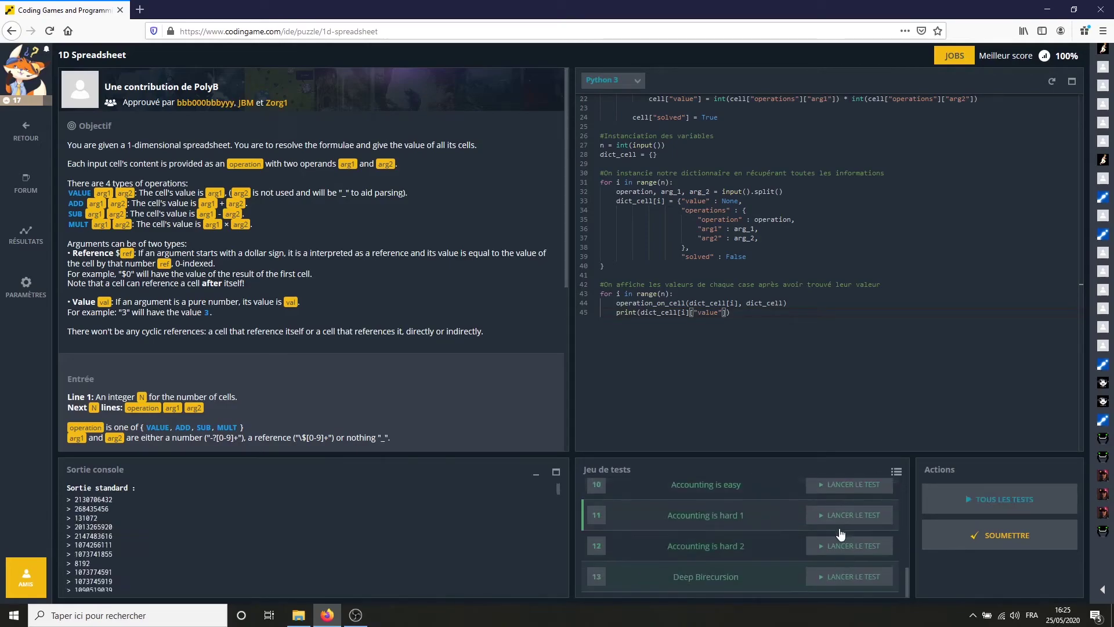
{"action": "left_click", "coordinate": [980, 537]}
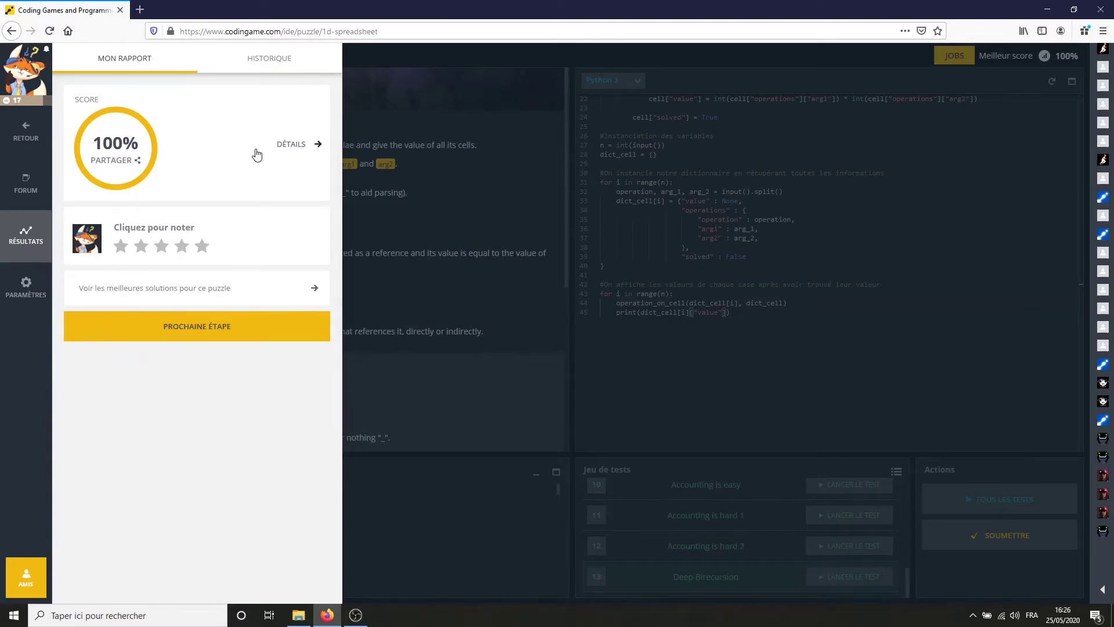
{"action": "left_click", "coordinate": [699, 283]}
{"action": "scroll", "coordinate": [721, 313], "scroll_direction": "up", "scroll_amount": 5}
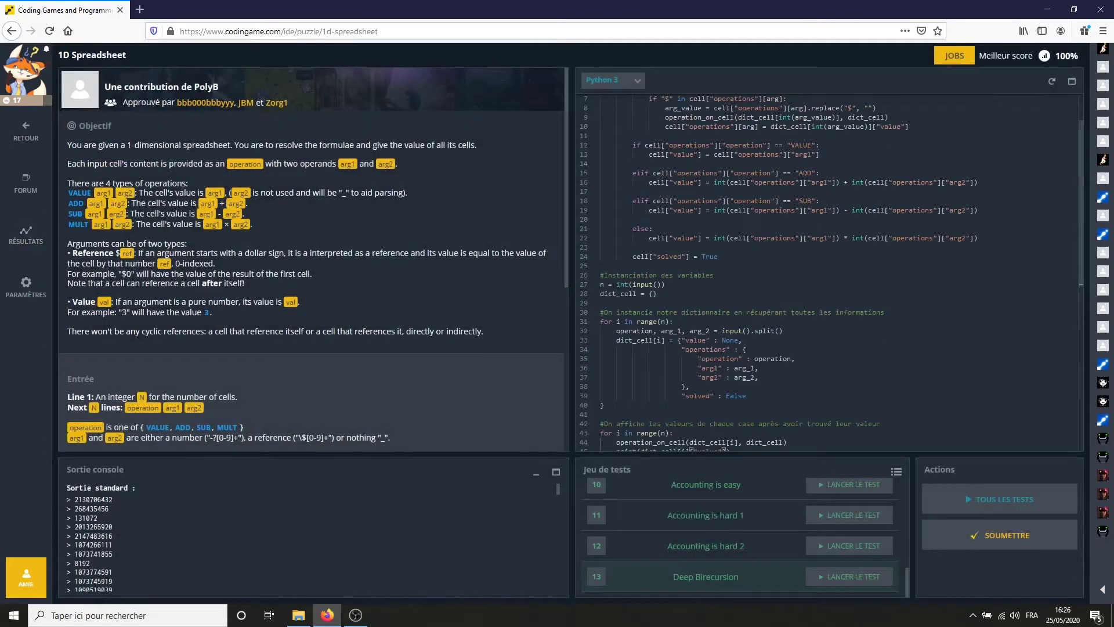
{"action": "left_click_drag", "start_coordinate": [662, 294], "coordinate": [633, 293]}
{"action": "left_click", "coordinate": [676, 294]}
{"action": "scroll", "coordinate": [676, 293], "scroll_direction": "down", "scroll_amount": 2}
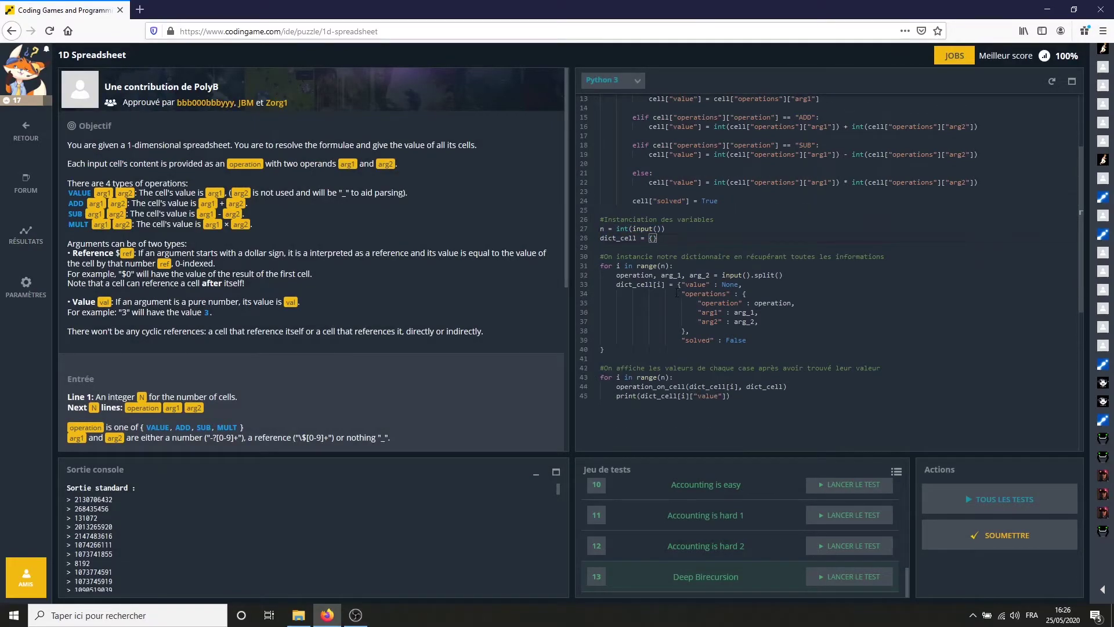
{"action": "left_click", "coordinate": [585, 266]}
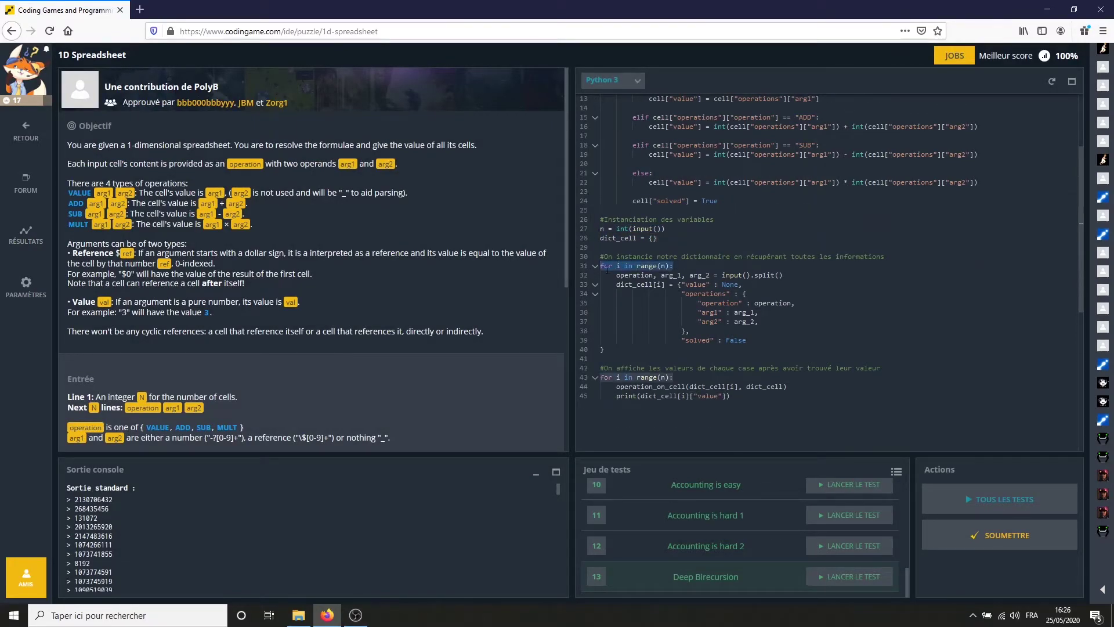
{"action": "left_click", "coordinate": [694, 265]}
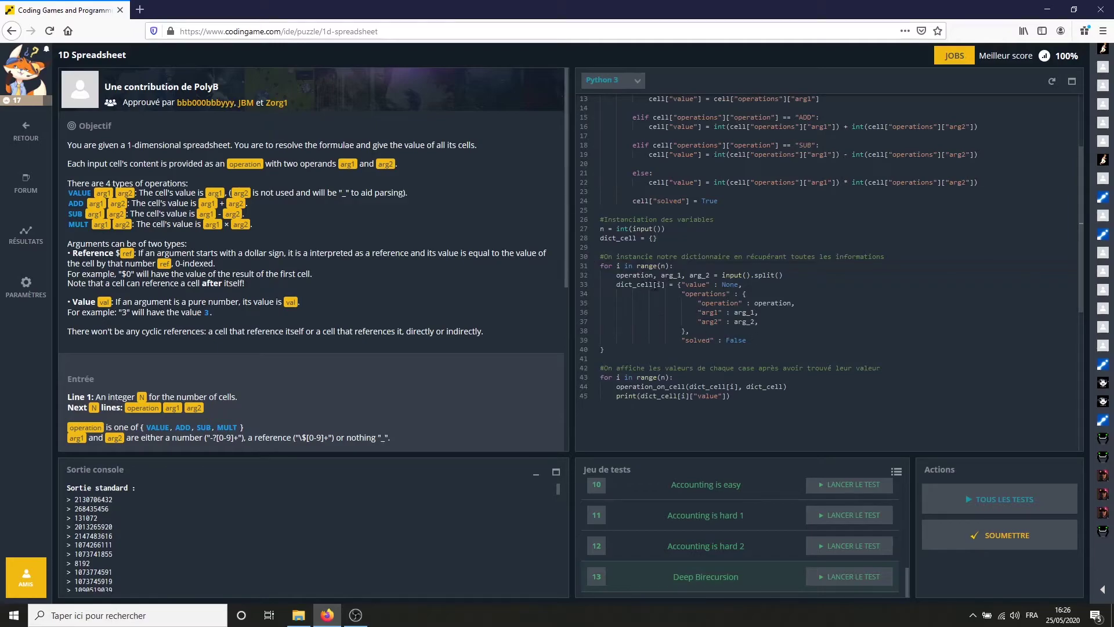
{"action": "double_click", "coordinate": [661, 284]}
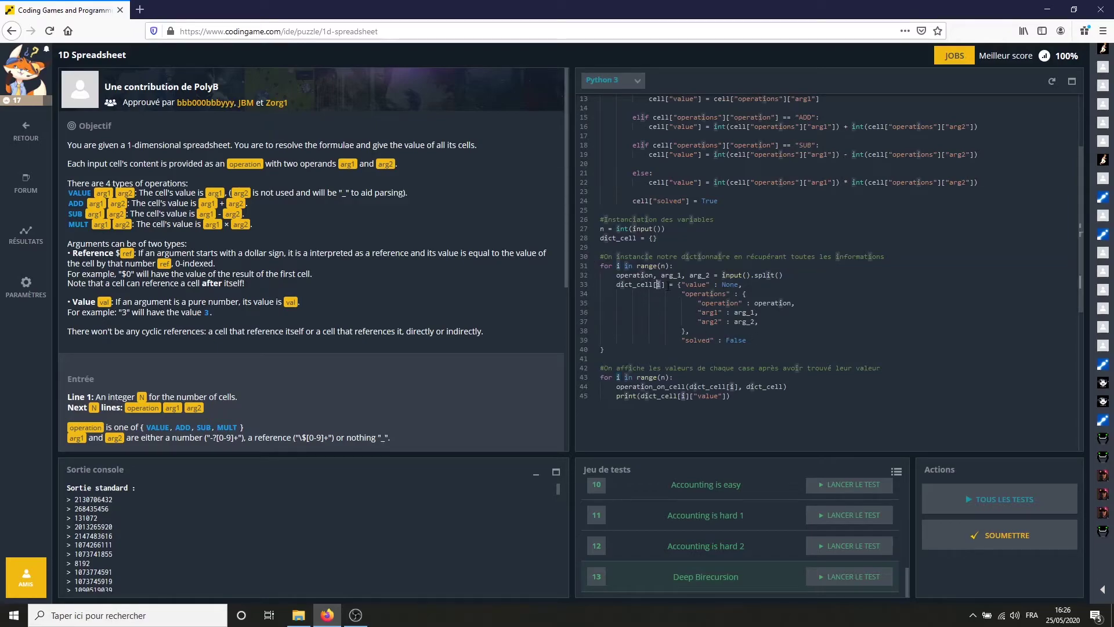
{"action": "left_click", "coordinate": [667, 287]}
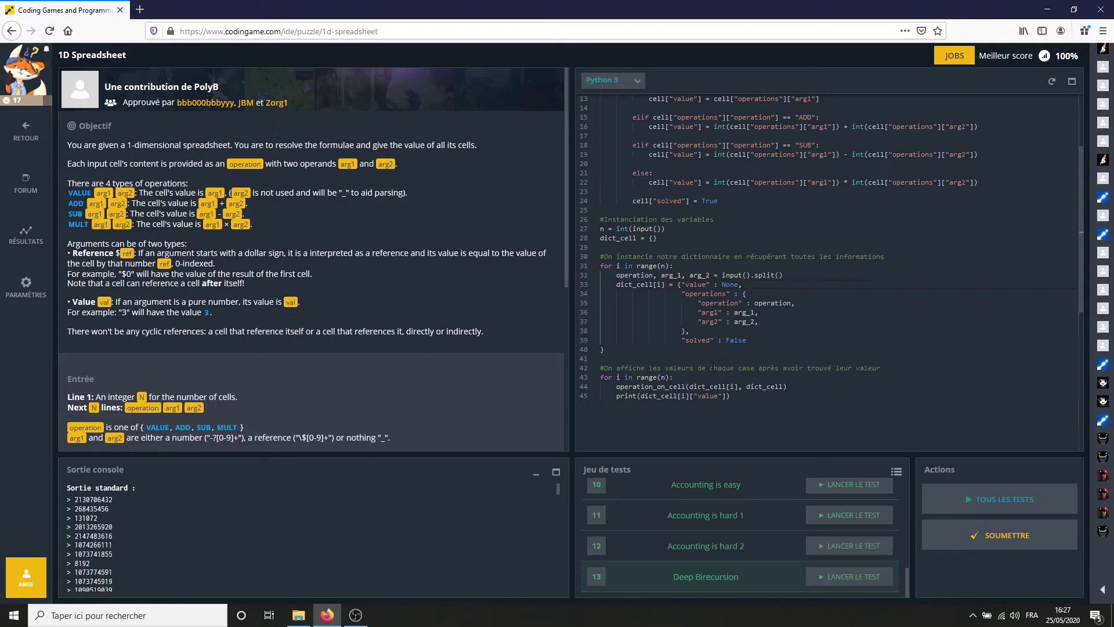
{"action": "left_click_drag", "start_coordinate": [744, 283], "coordinate": [685, 284]}
{"action": "left_click", "coordinate": [682, 284]}
{"action": "left_click", "coordinate": [751, 340]}
{"action": "left_click_drag", "start_coordinate": [807, 385], "coordinate": [598, 386]}
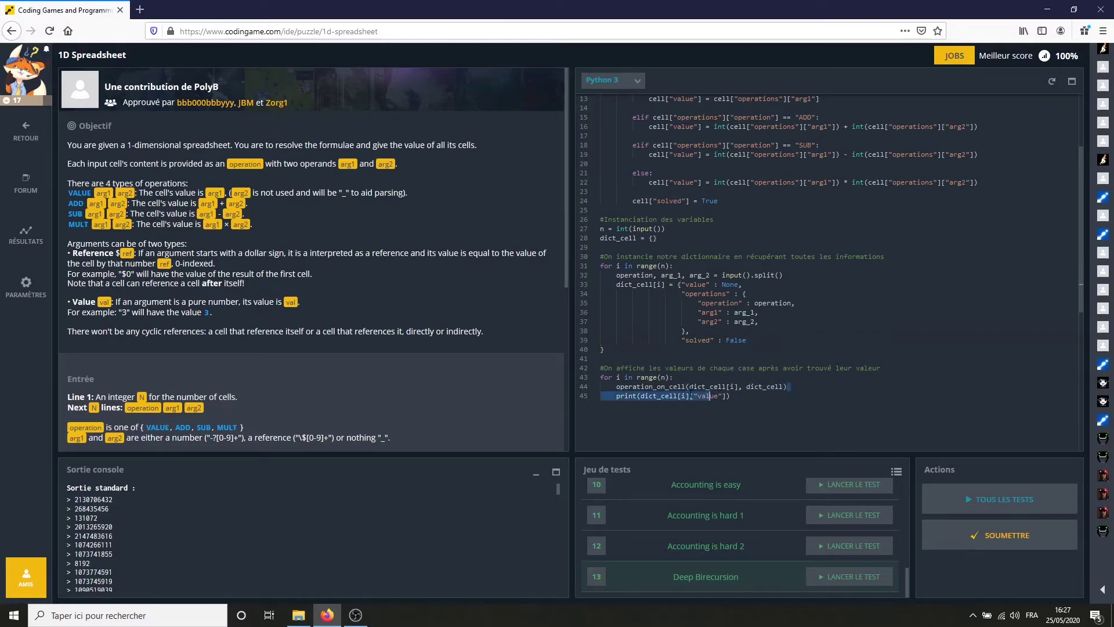
{"action": "left_click", "coordinate": [798, 387]}
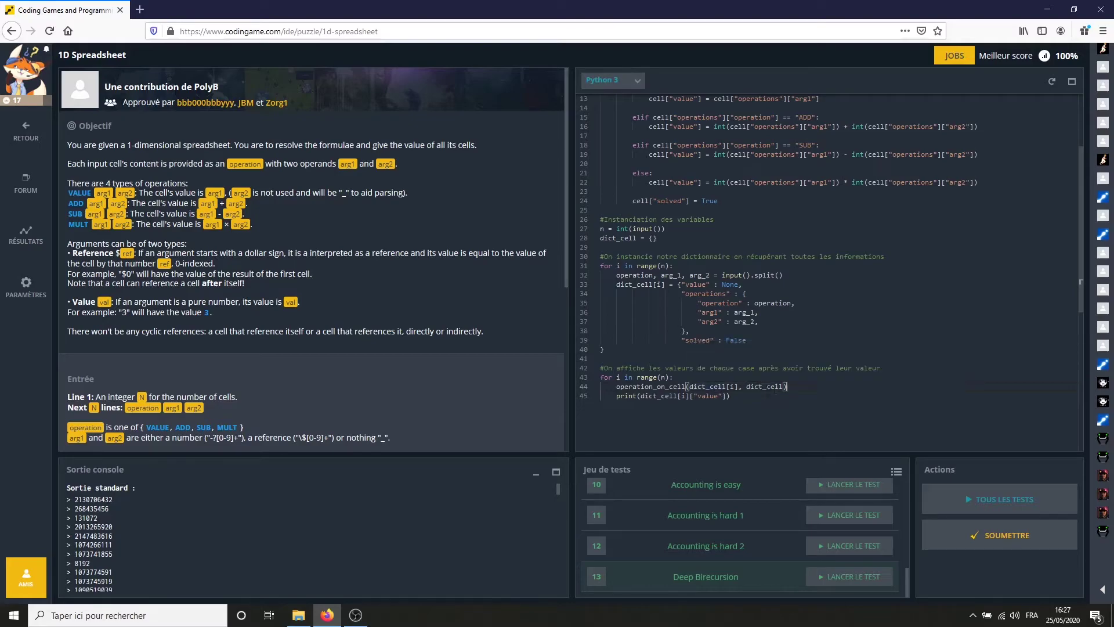
{"action": "scroll", "coordinate": [716, 387], "scroll_direction": "up", "scroll_amount": 4}
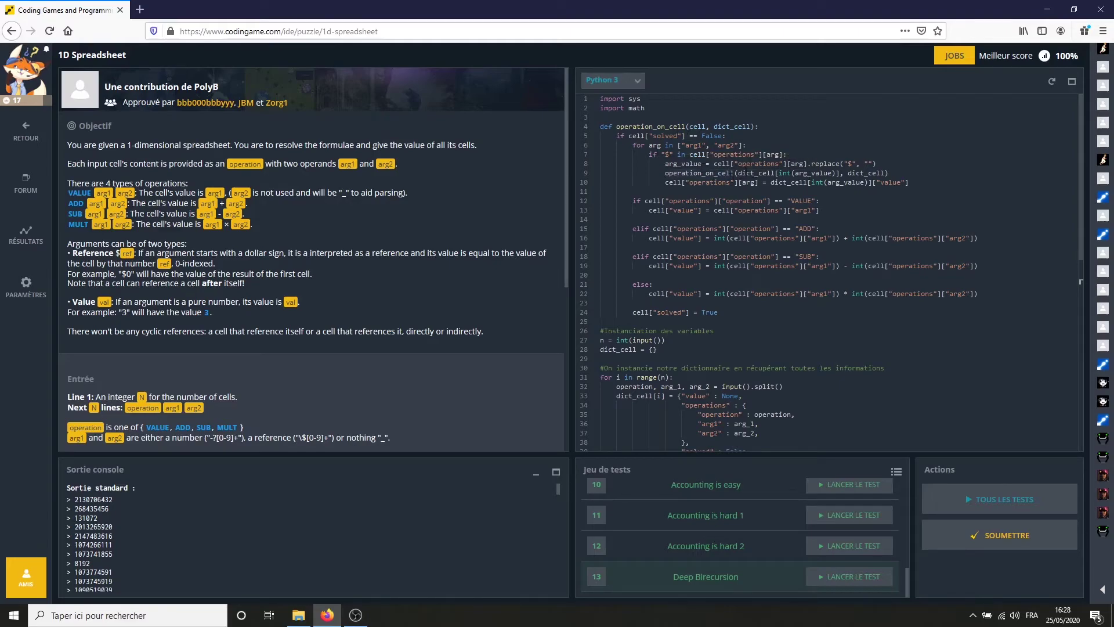
{"action": "left_click_drag", "start_coordinate": [909, 182], "coordinate": [771, 183]}
{"action": "left_click", "coordinate": [751, 183]}
{"action": "left_click", "coordinate": [748, 145]}
{"action": "left_click", "coordinate": [829, 211]}
{"action": "left_click", "coordinate": [671, 229]}
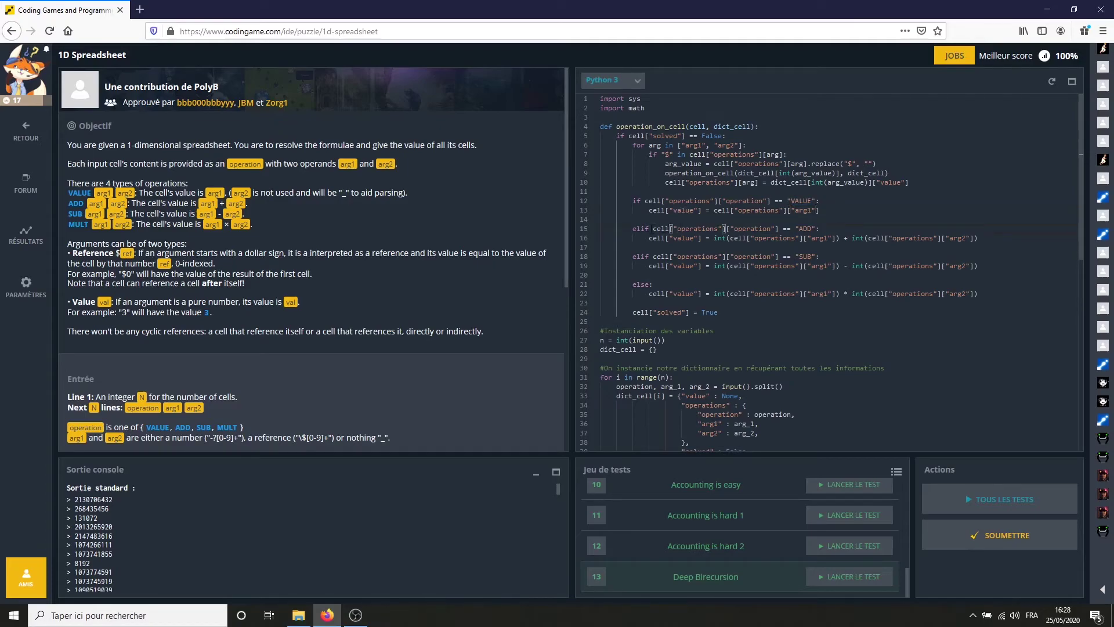
{"action": "left_click", "coordinate": [825, 228]}
{"action": "left_click_drag", "start_coordinate": [727, 312], "coordinate": [577, 314]}
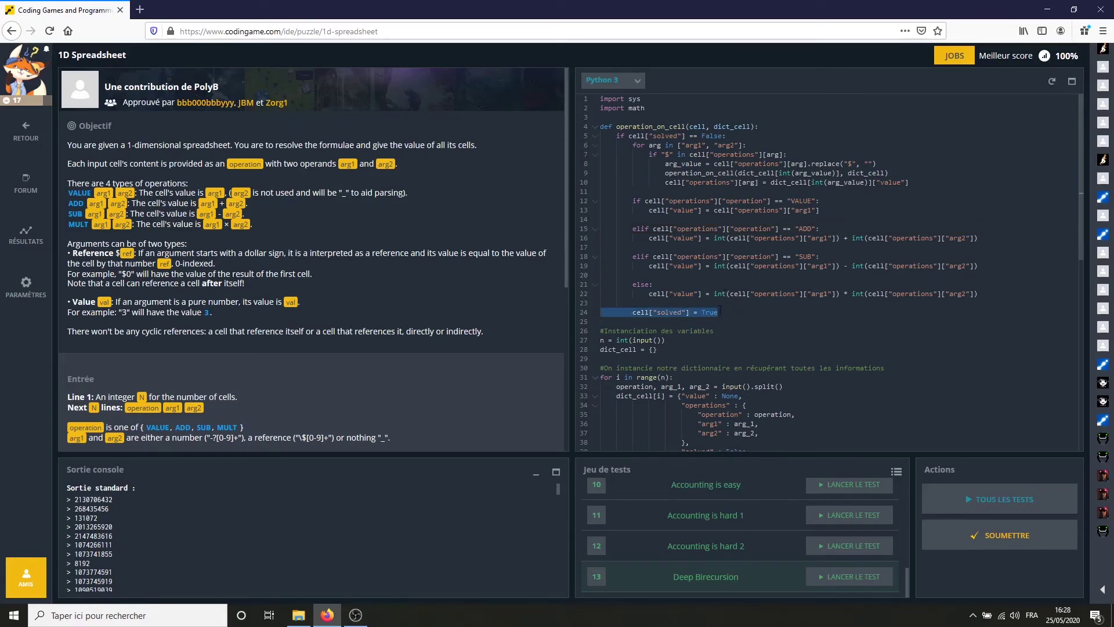
Step: Scroll through the solution code to review it, checking the final print line
{"action": "left_click", "coordinate": [731, 314]}
{"action": "scroll", "coordinate": [727, 314], "scroll_direction": "down", "scroll_amount": 4}
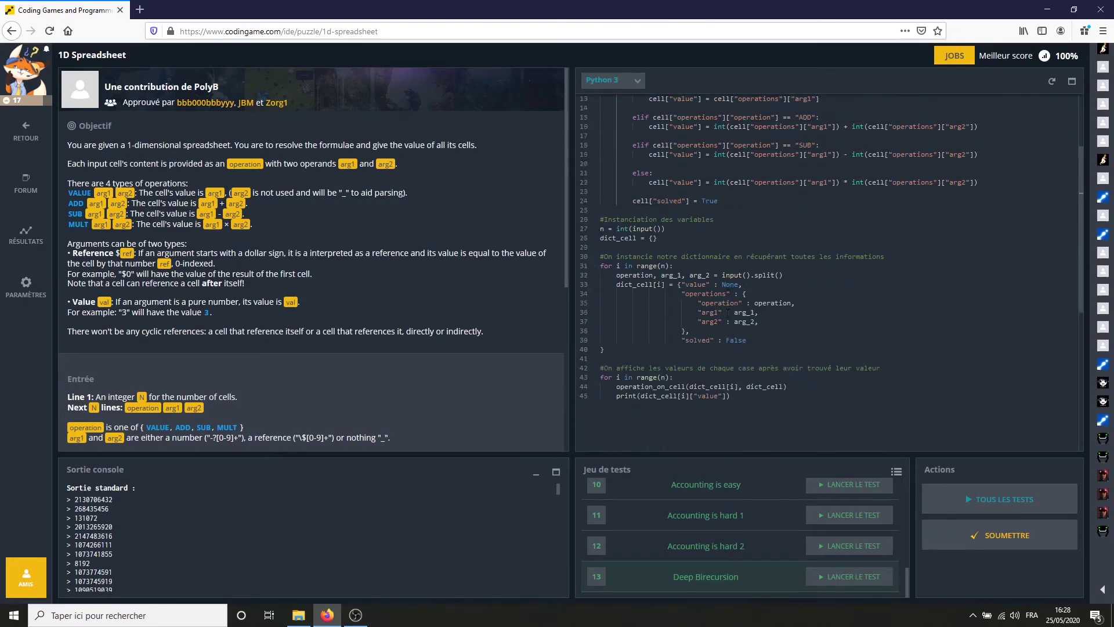
{"action": "scroll", "coordinate": [727, 313], "scroll_direction": "down", "scroll_amount": 1}
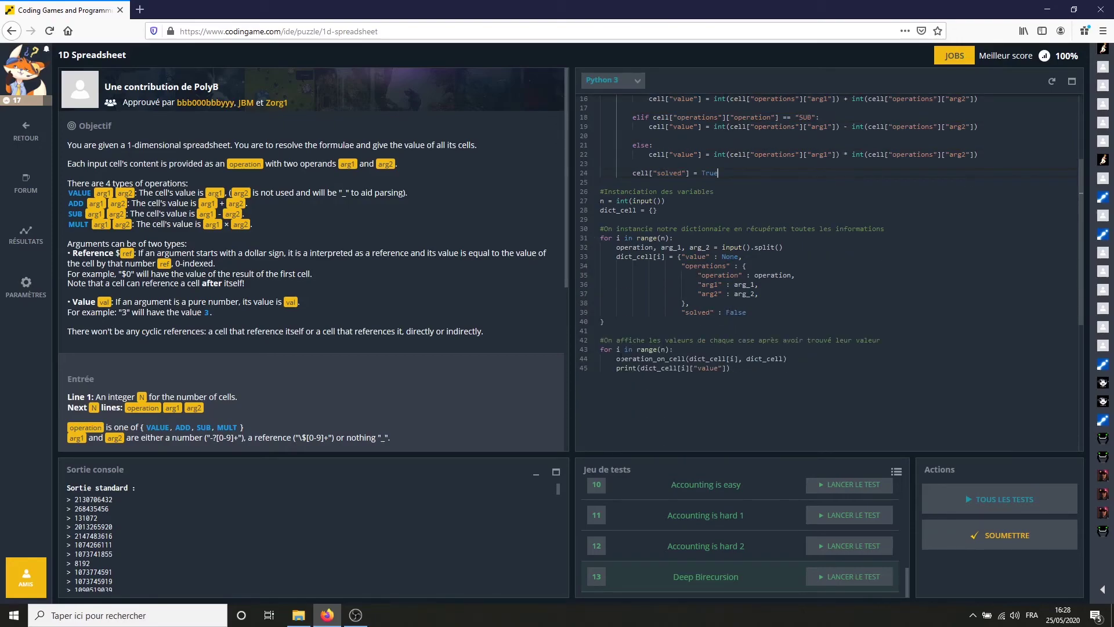
{"action": "left_click_drag", "start_coordinate": [743, 369], "coordinate": [597, 368]}
{"action": "left_click", "coordinate": [742, 368]}
{"action": "scroll", "coordinate": [713, 304], "scroll_direction": "up", "scroll_amount": 4}
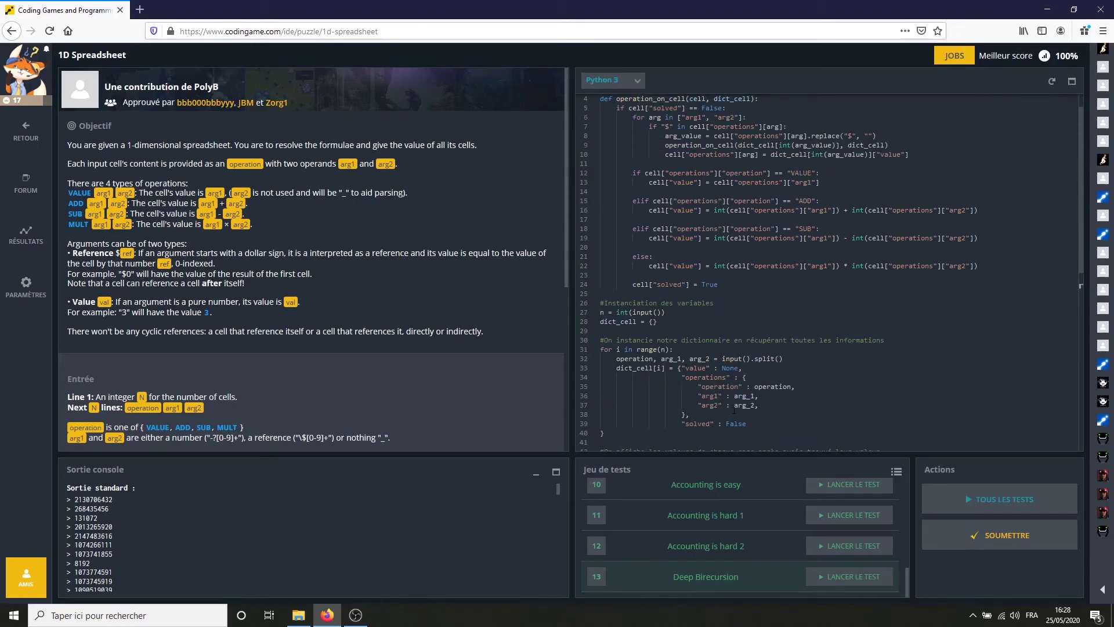
{"action": "scroll", "coordinate": [734, 410], "scroll_direction": "down", "scroll_amount": 2}
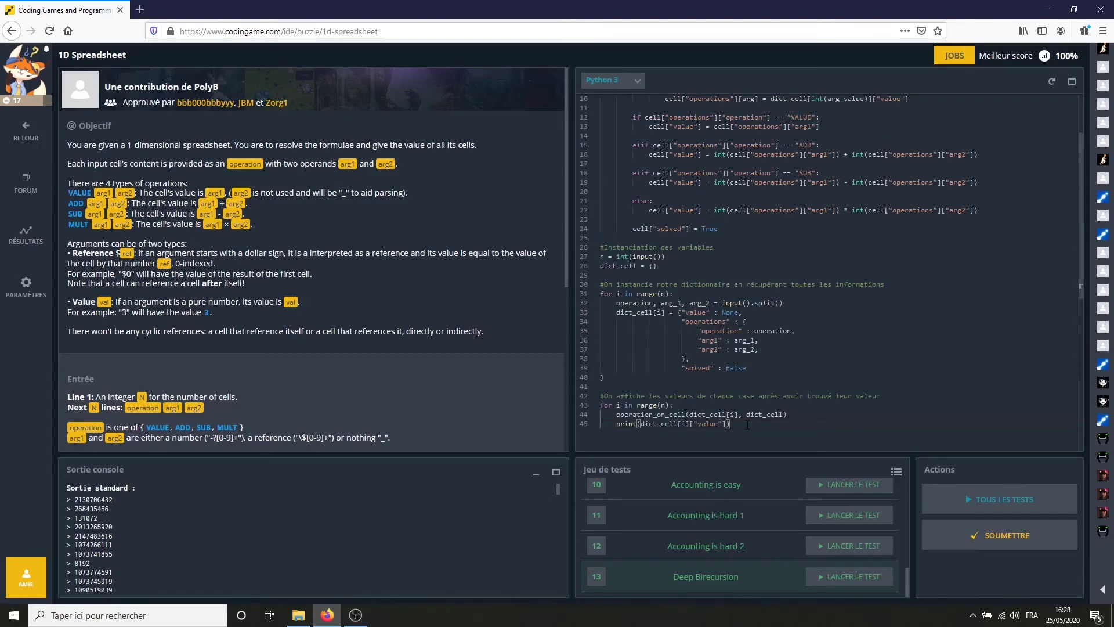
{"action": "mouse_move", "coordinate": [706, 414]}
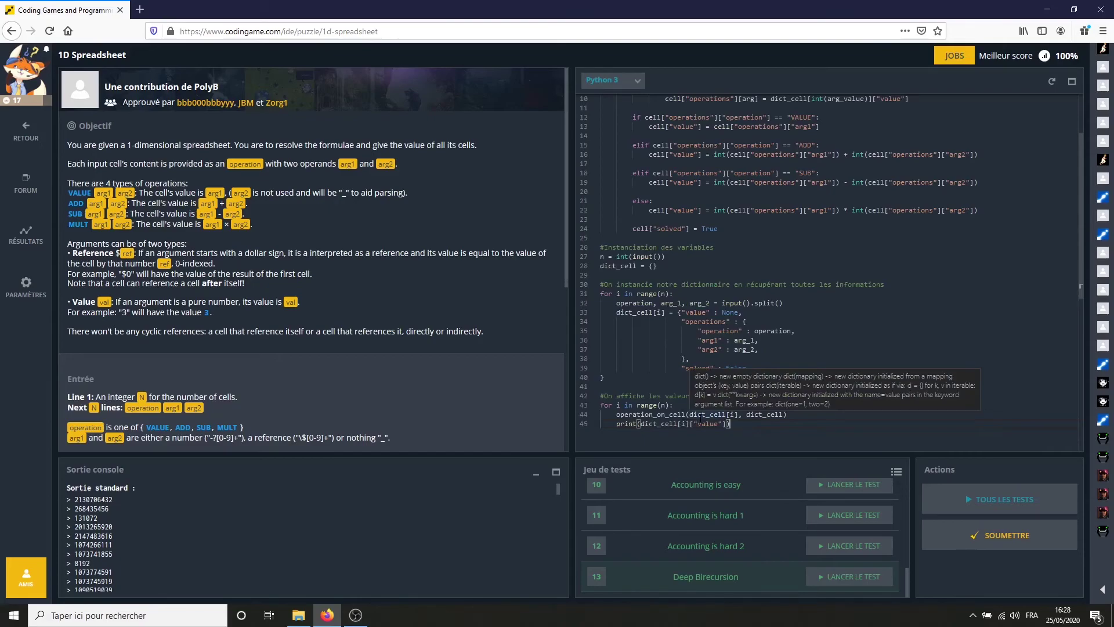
{"action": "scroll", "coordinate": [737, 424], "scroll_direction": "up", "scroll_amount": 1}
{"action": "scroll", "coordinate": [697, 290], "scroll_direction": "up", "scroll_amount": 2}
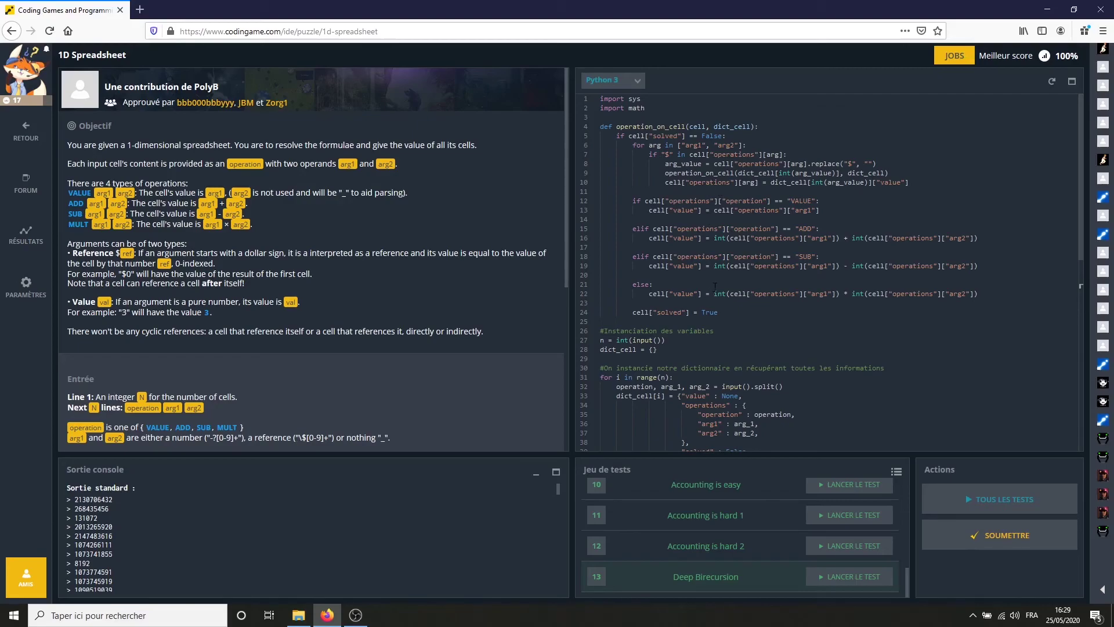
{"action": "scroll", "coordinate": [729, 367], "scroll_direction": "down", "scroll_amount": 4}
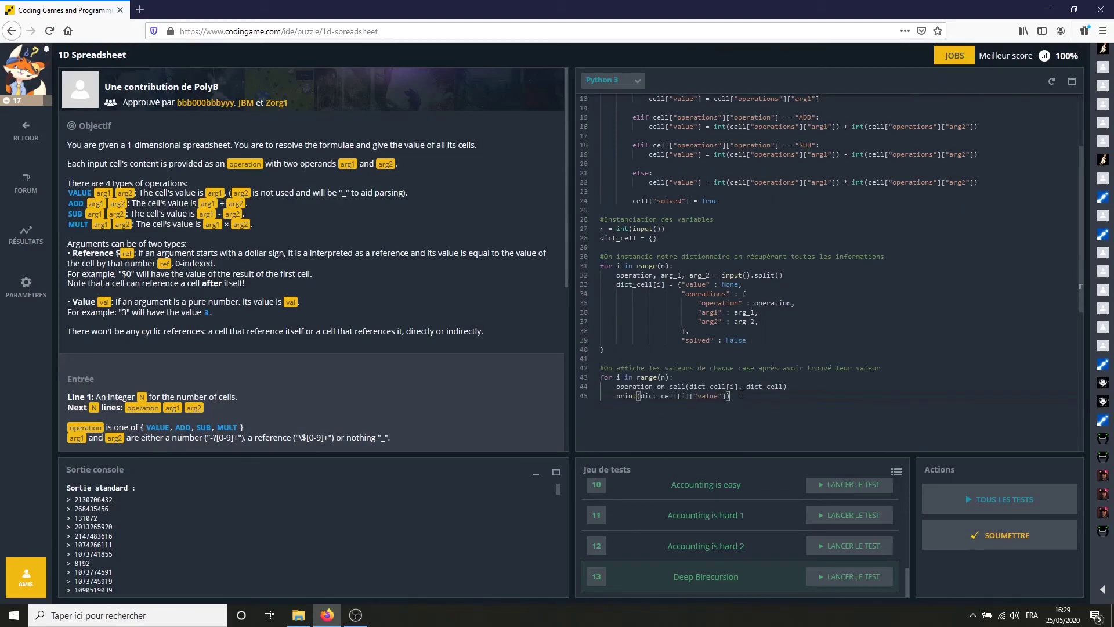
Step: Check the operation_on_cell call, then resubmit the solution with SOUMETTRE for rescoring
{"action": "left_click", "coordinate": [795, 386]}
{"action": "scroll", "coordinate": [680, 343], "scroll_direction": "up", "scroll_amount": 3}
{"action": "scroll", "coordinate": [690, 319], "scroll_direction": "up", "scroll_amount": 1}
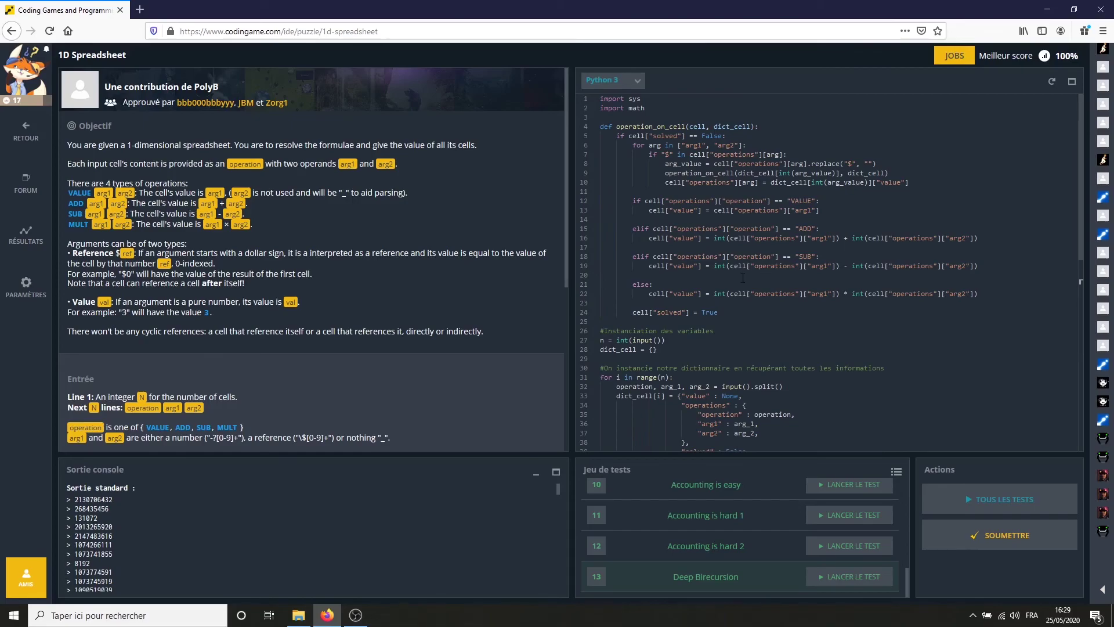
{"action": "scroll", "coordinate": [737, 252], "scroll_direction": "down", "scroll_amount": 6}
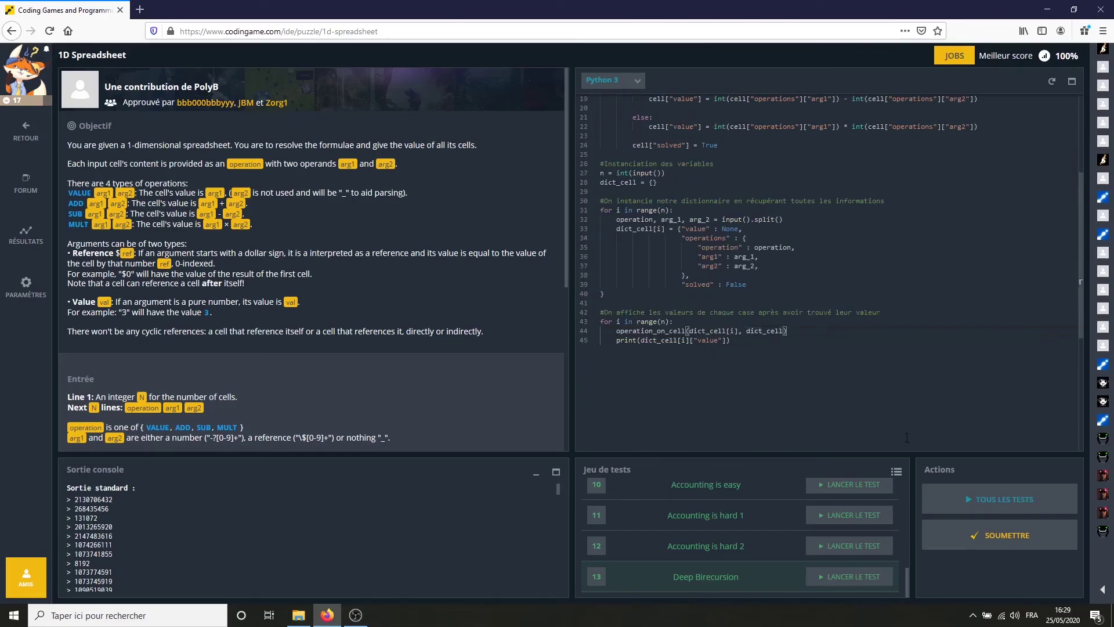
{"action": "left_click", "coordinate": [987, 537]}
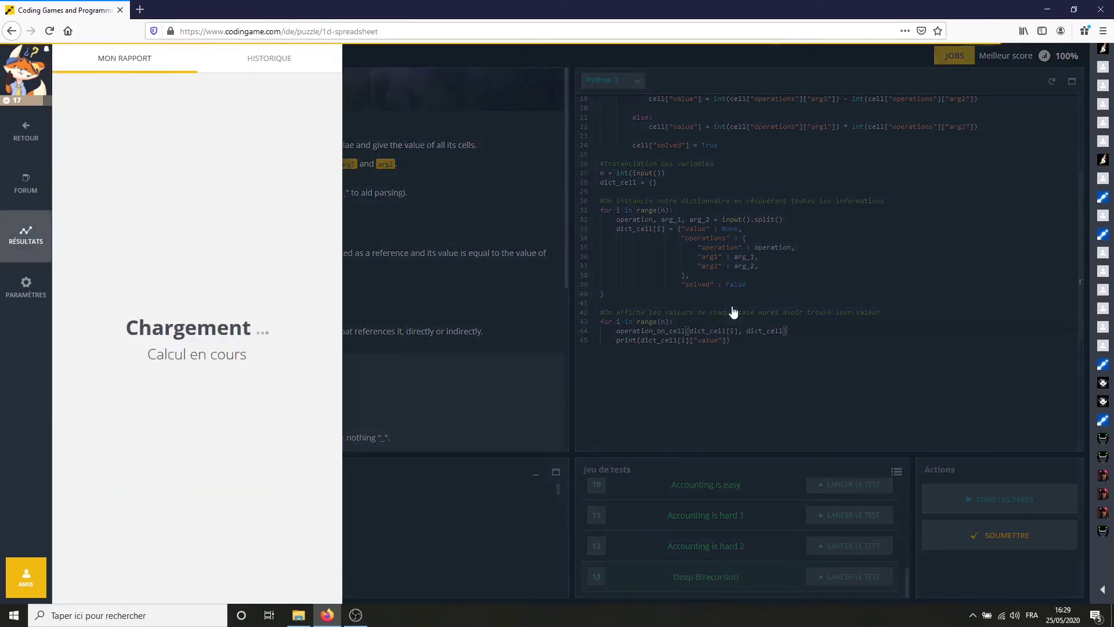